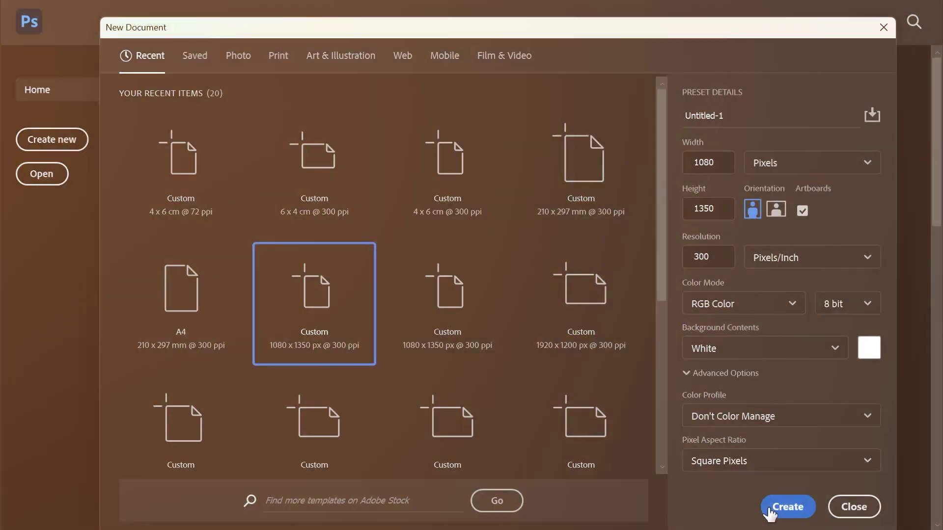
Step: Create a 1080×1350 document and select the player, refining the edges in Select and Mask
left_click(769, 511)
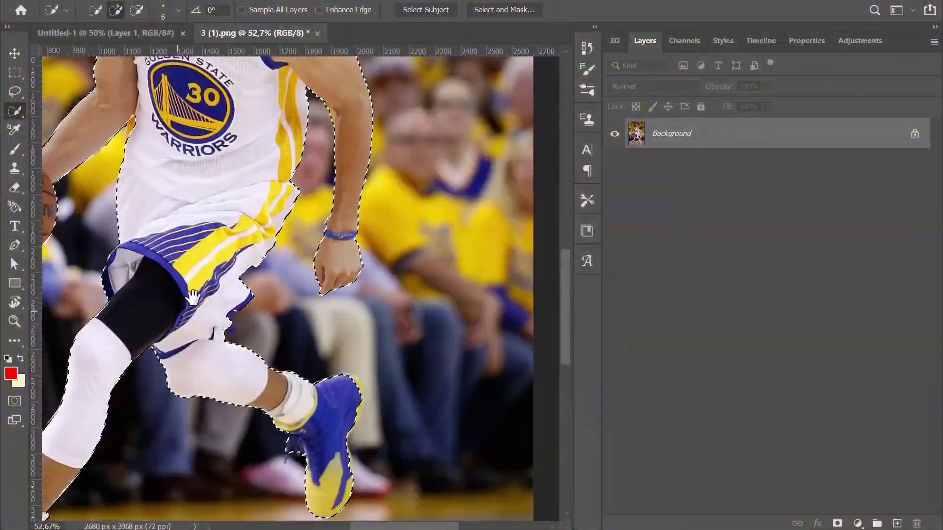
left_click_drag(192, 297, 339, 392)
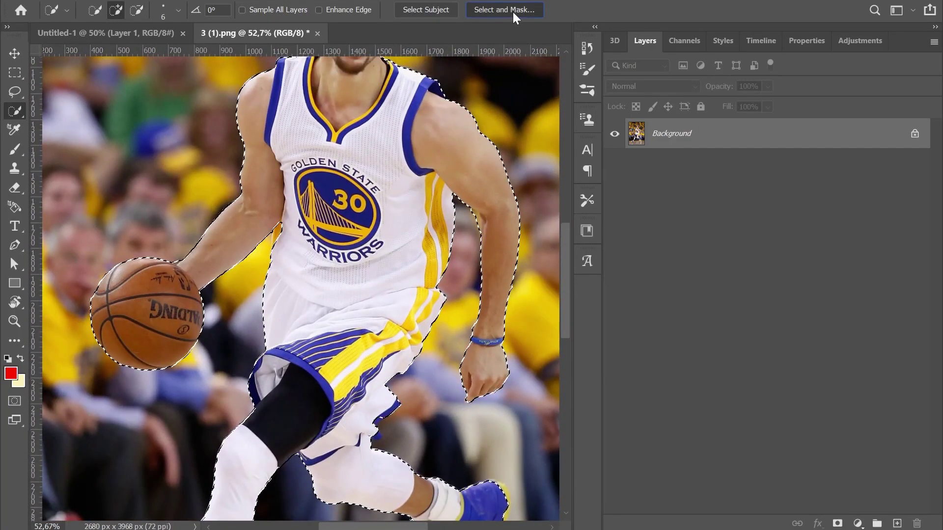
left_click(515, 15)
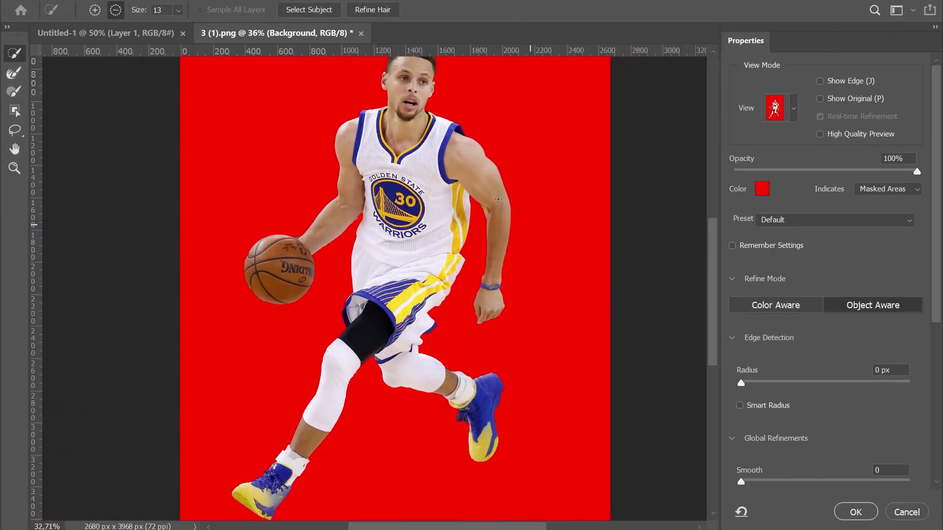
scroll(499, 198, "down", 1)
left_click(856, 512)
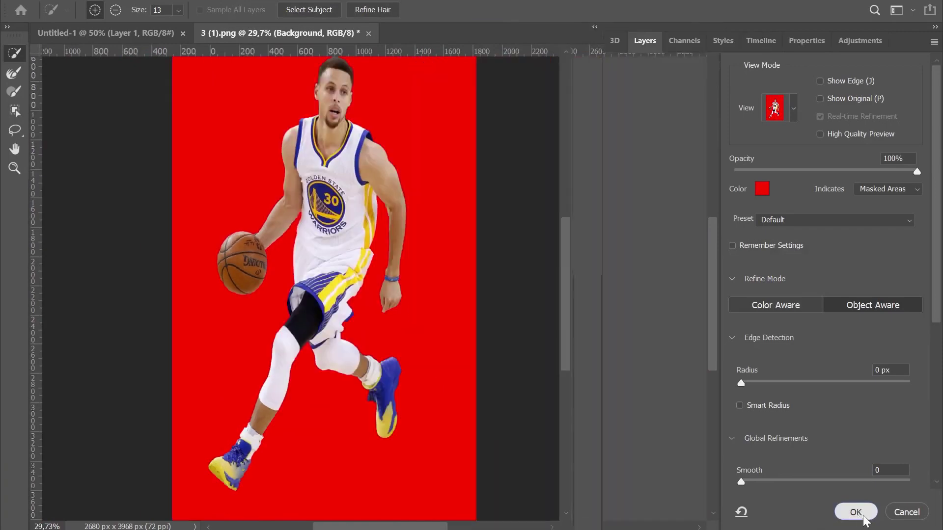
Step: Mask out the background and drag the player into Untitled-1, scaling it to fit
left_click(858, 524)
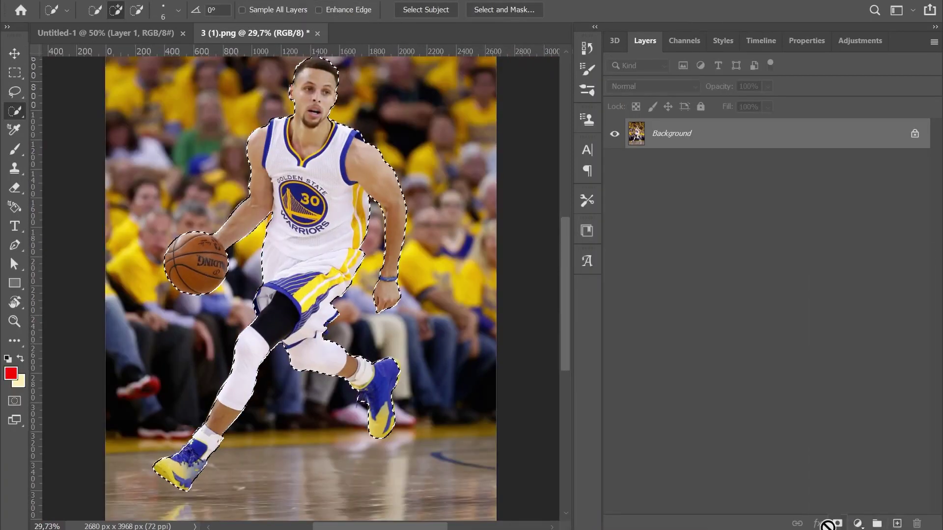
left_click(837, 524)
key("v")
mouse_move(358, 210)
left_mouse_down()
mouse_move(150, 39)
mouse_move(325, 312)
left_mouse_up()
key("ctrl+t")
key("ctrl+0")
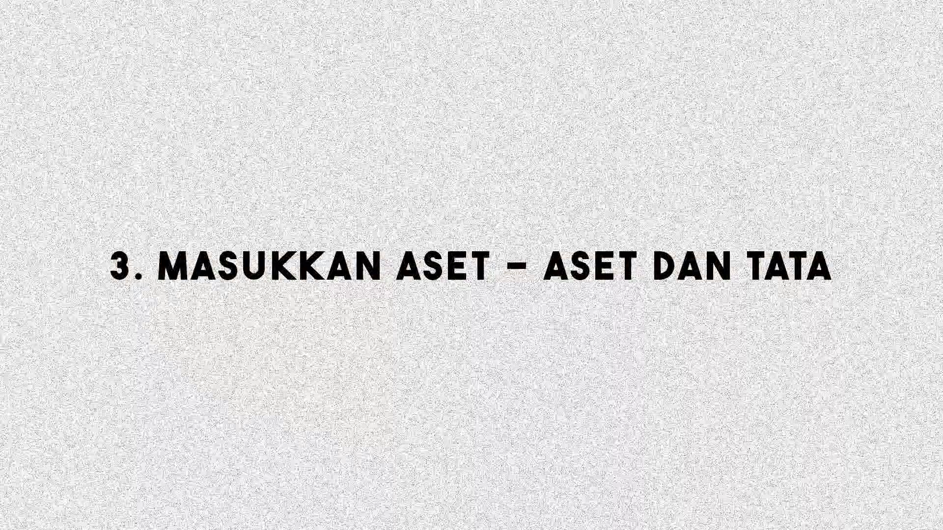
Step: Open the first television file and confirm its placement
key("ctrl+o")
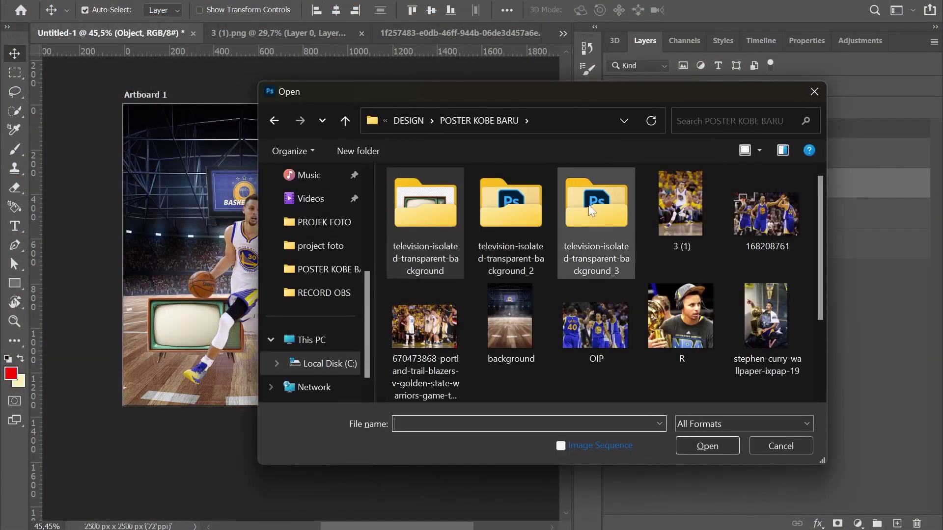
double_click(421, 200)
left_click(464, 217)
left_click(707, 448)
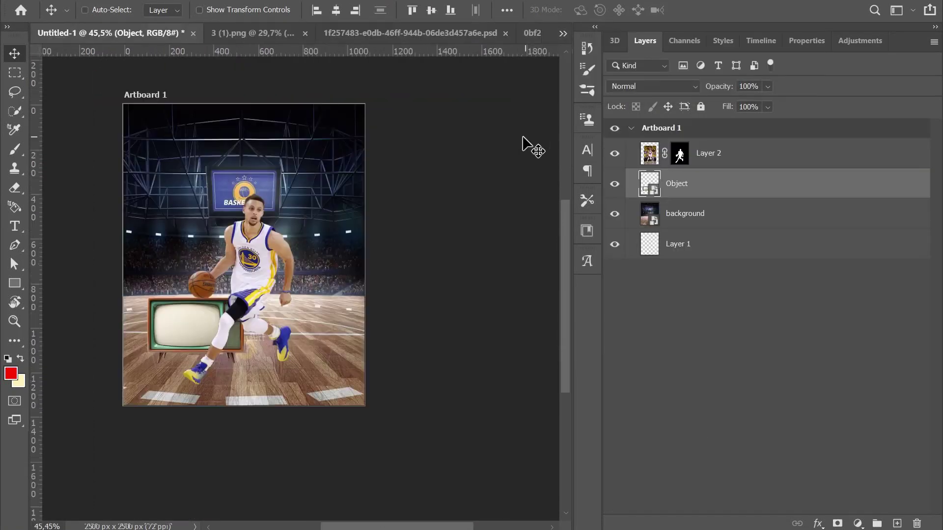
key("Return")
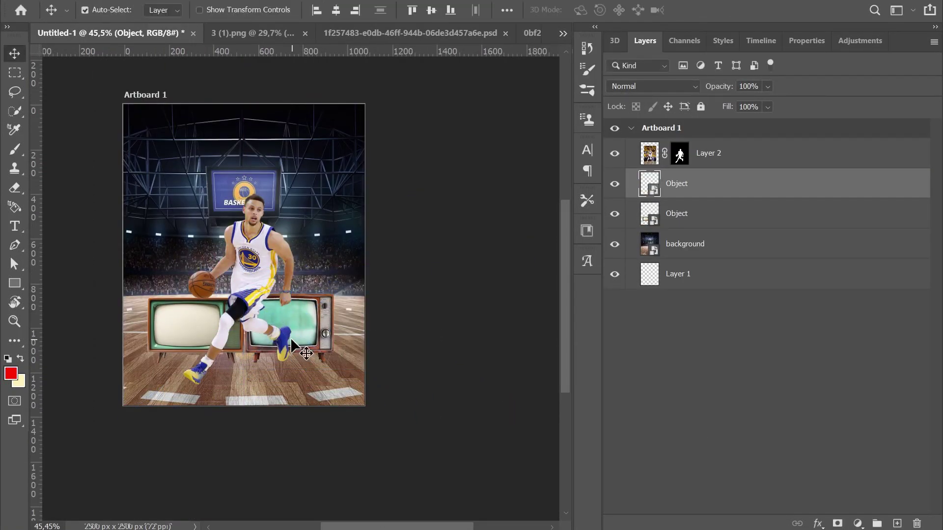
Step: Bring a second TV into the poster and shrink it to fit the stack
key("ctrl+o")
double_click(512, 196)
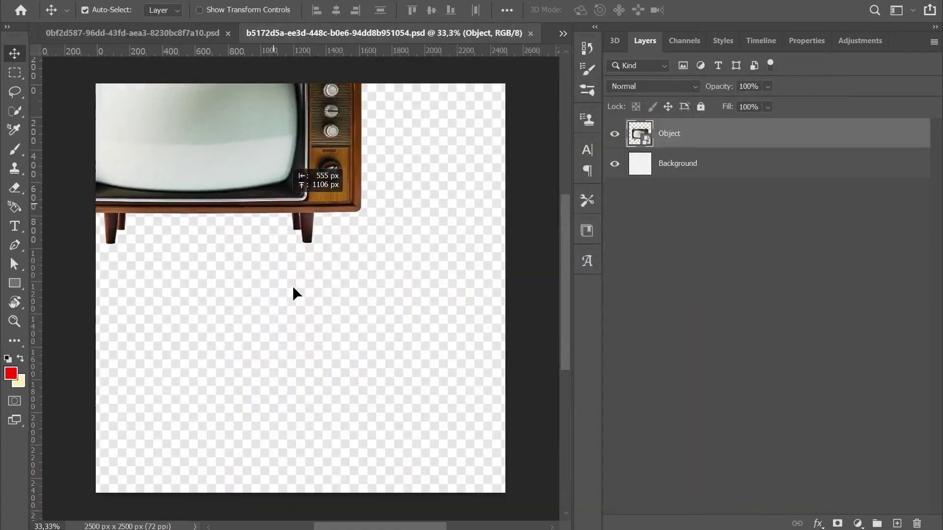
left_click_drag(295, 291, 113, 33)
key("ctrl+t")
mouse_move(535, 268)
left_mouse_down()
mouse_move(185, 372)
mouse_move(162, 221)
mouse_move(398, 221)
left_mouse_up()
key("Return")
Step: Scale a copy of the TV and move it into the upper-right stack position
key("ctrl+t")
left_click_drag(399, 171, 403, 194)
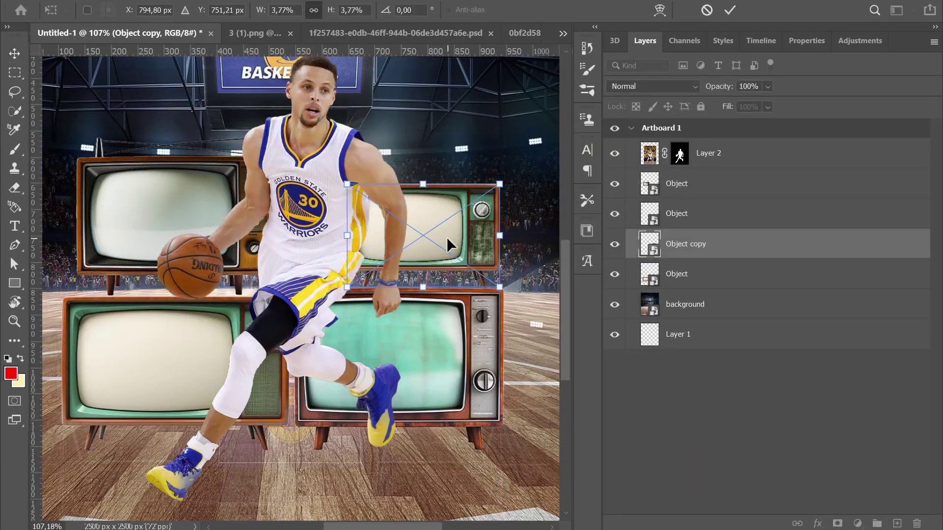
key("Return")
left_click_drag(457, 217, 437, 230)
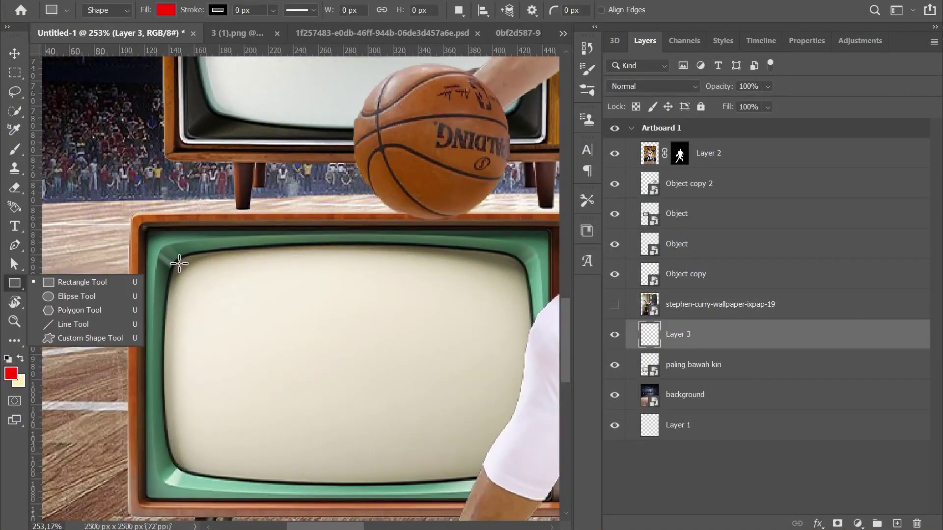
Step: Draw a 29 px rounded rectangle over the lower-left TV screen and align its top corners
mouse_move(173, 261)
left_mouse_down()
mouse_move(569, 452)
mouse_move(543, 452)
mouse_move(542, 476)
left_mouse_up()
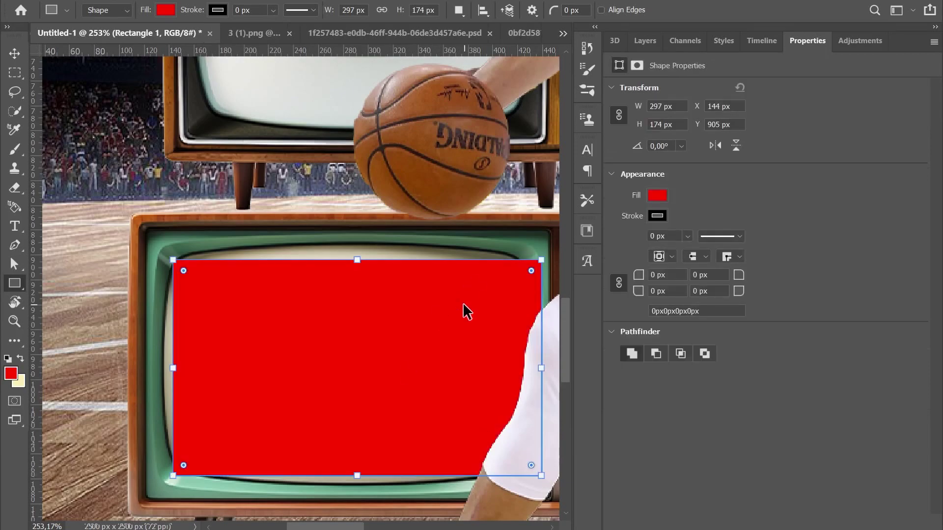
left_click_drag(184, 270, 210, 273)
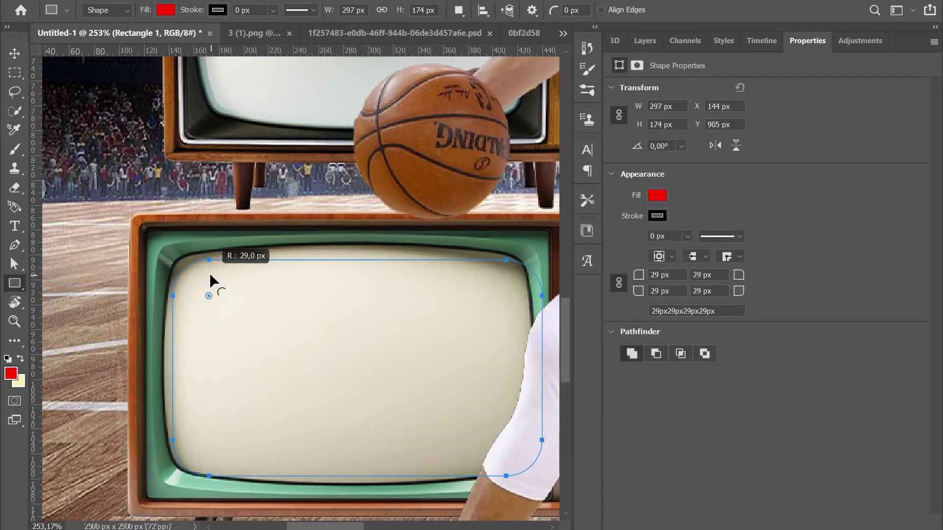
key("a")
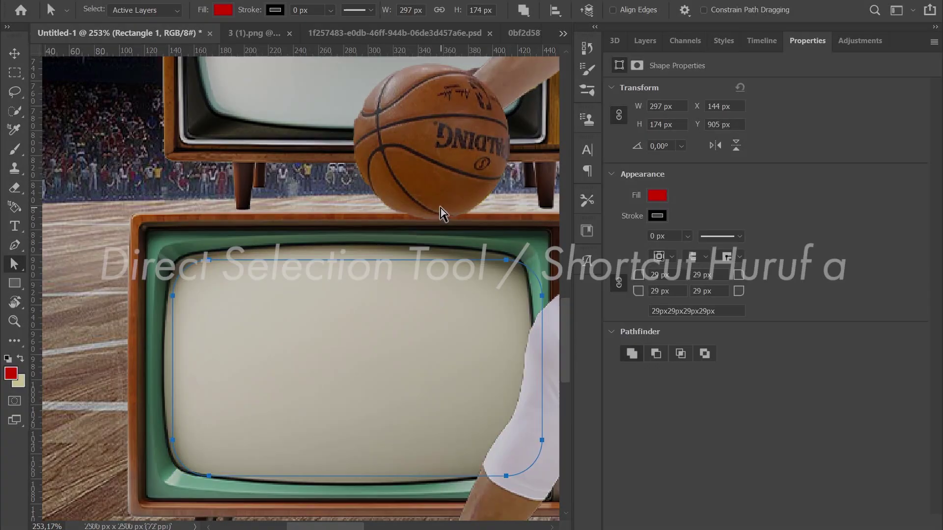
left_click_drag(441, 208, 558, 378)
left_click_drag(506, 260, 492, 252)
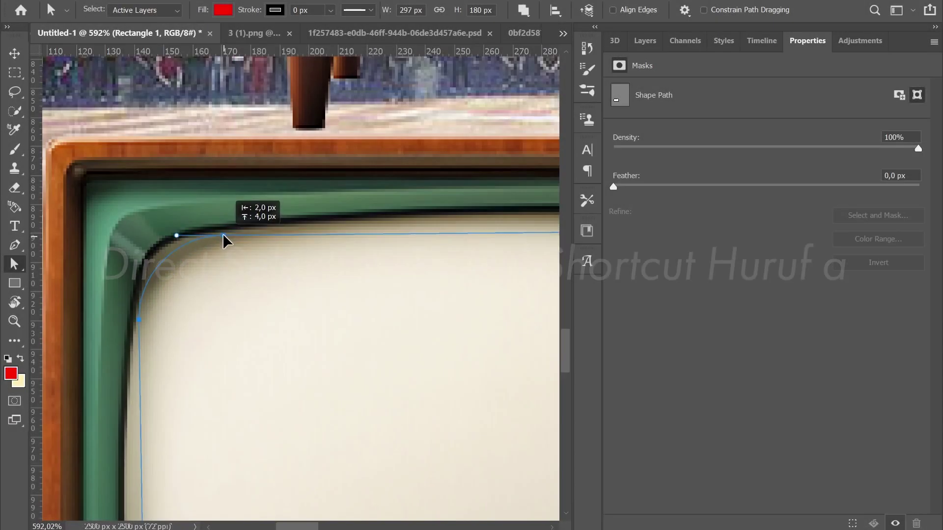
left_click_drag(223, 234, 224, 232)
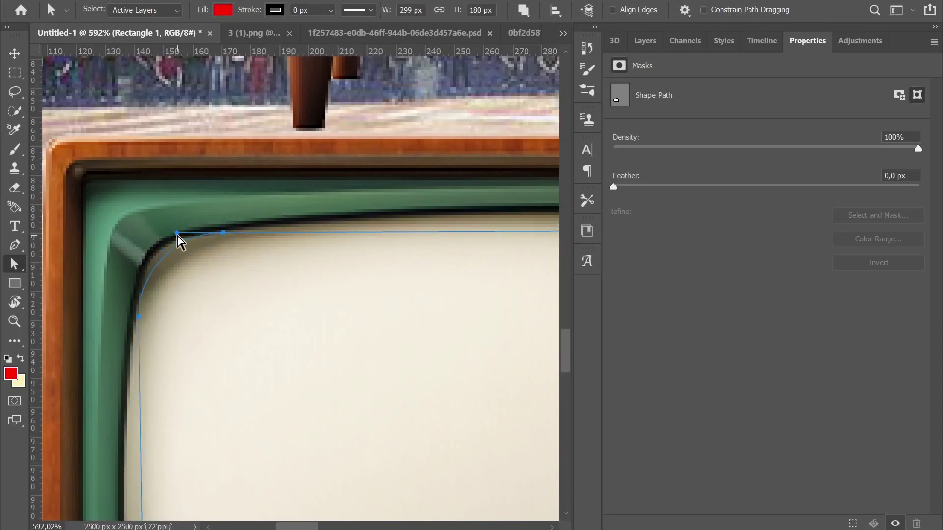
Step: Bend the rectangle's left edge to follow the screen's curved bulge
scroll(155, 240, "down", 5)
scroll(406, 280, "up", 5)
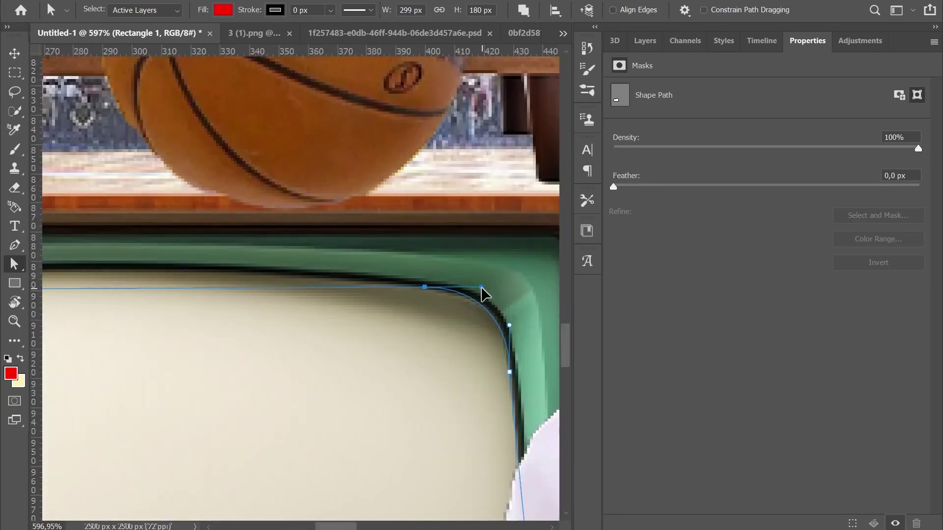
scroll(491, 290, "down", 3)
left_click_drag(415, 280, 447, 320)
scroll(239, 364, "up", 3)
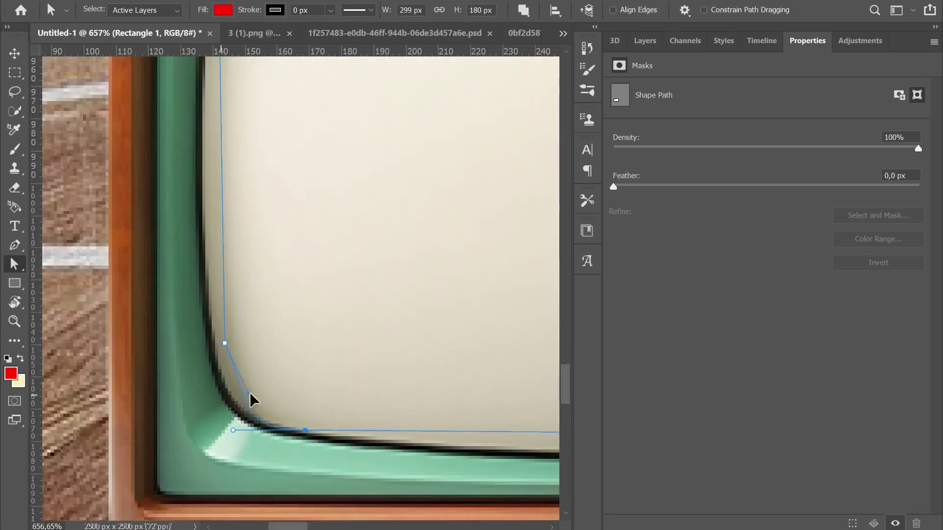
scroll(250, 268, "down", 2)
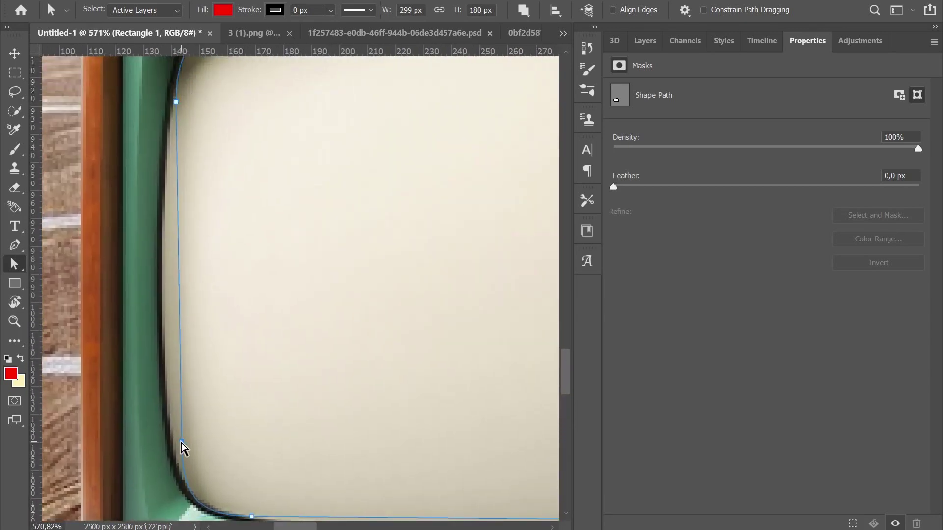
left_click_drag(183, 448, 182, 442)
mouse_move(179, 271)
left_mouse_down()
mouse_move(187, 170)
mouse_move(162, 350)
left_mouse_up()
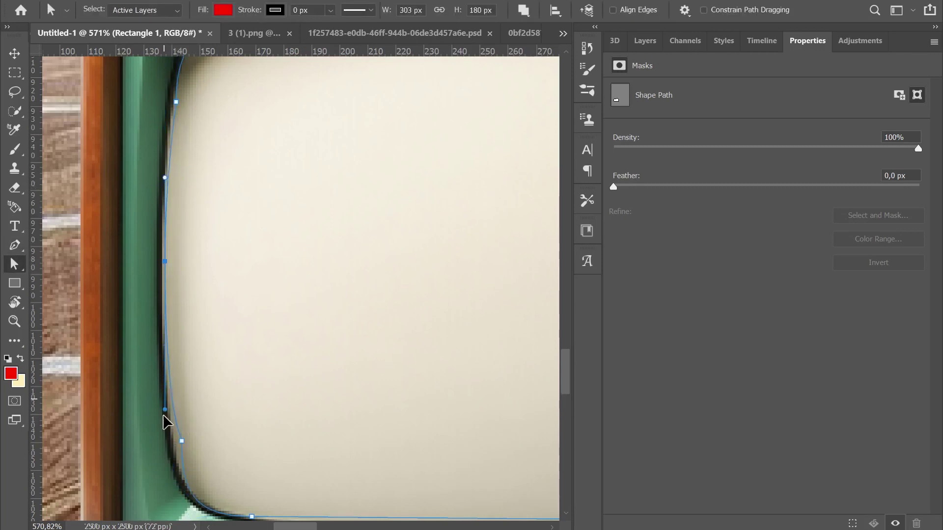
left_click_drag(164, 415, 158, 461)
Step: Nudge the top-left anchor and tweak the left edge to hug the screen
scroll(184, 197, "up", 2)
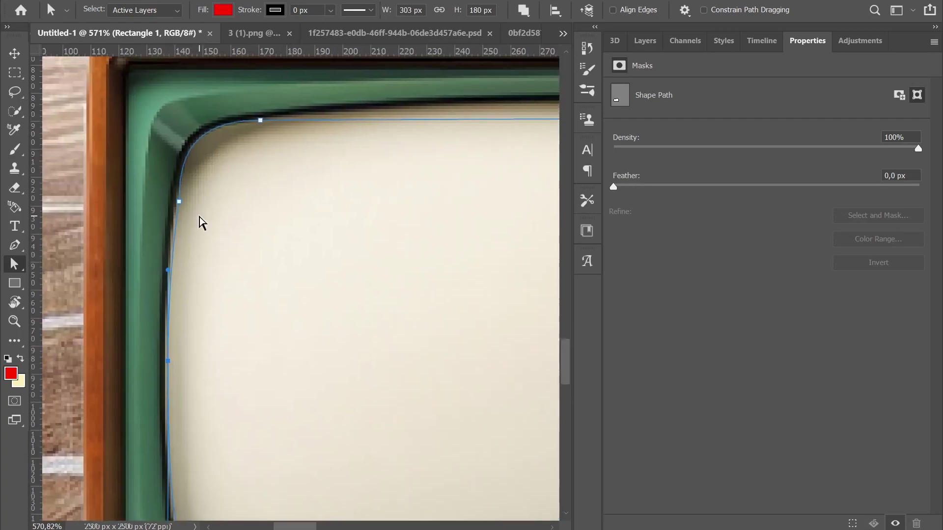
scroll(245, 167, "right", 1)
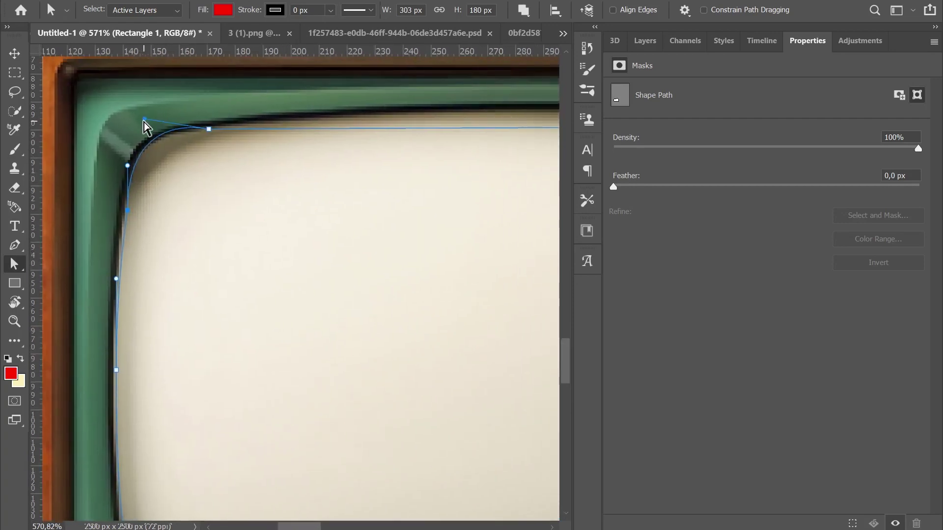
scroll(221, 98, "right", 10)
left_click_drag(295, 74, 474, 221)
scroll(474, 220, "left", 5)
scroll(315, 175, "down", 3)
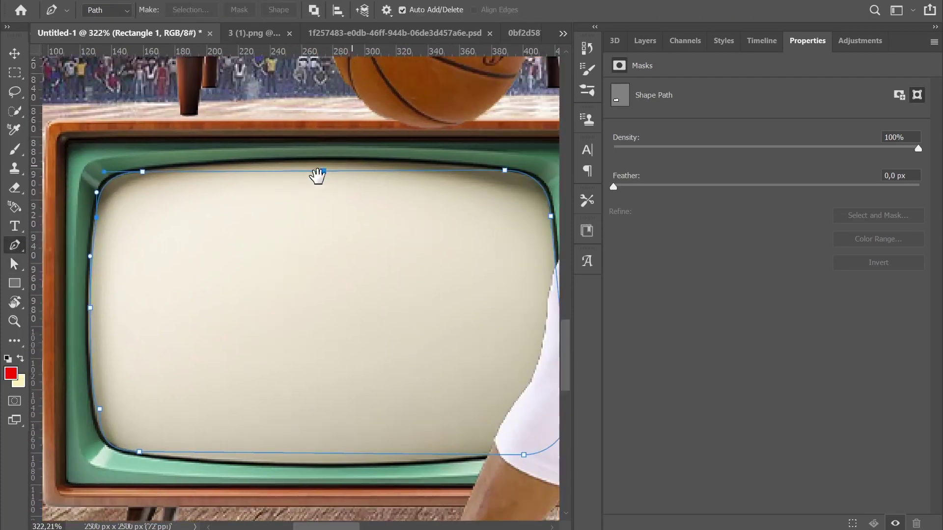
scroll(326, 175, "up", 1)
scroll(327, 174, "up", 1)
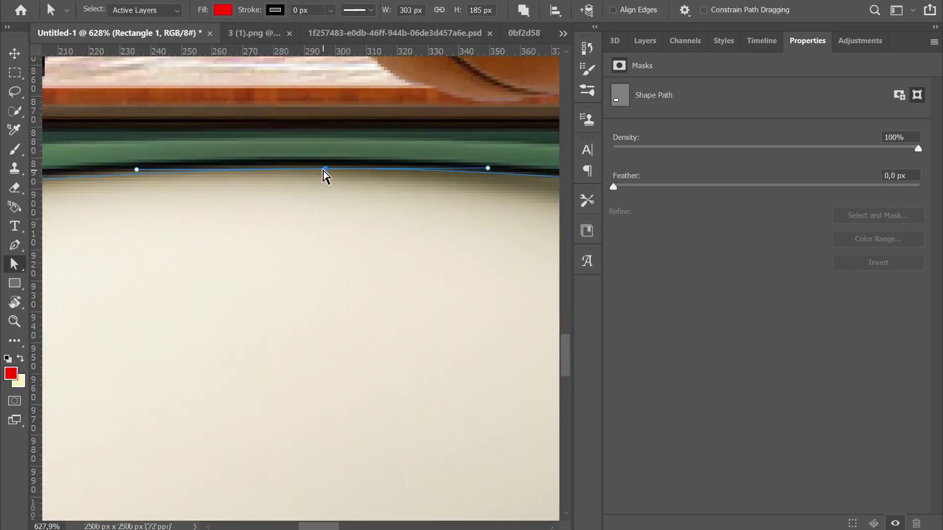
scroll(301, 259, "down", 3)
scroll(158, 273, "up", 3)
scroll(293, 232, "up", 3)
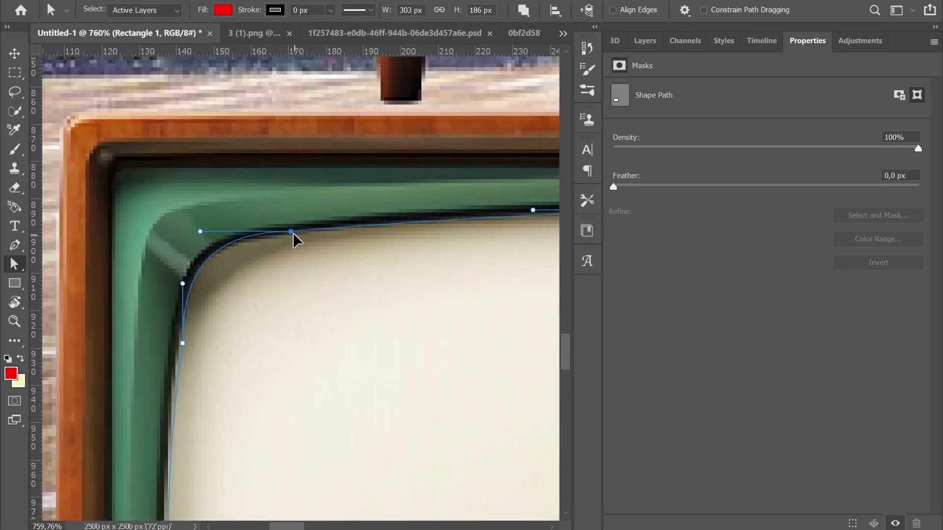
left_click_drag(293, 232, 290, 232)
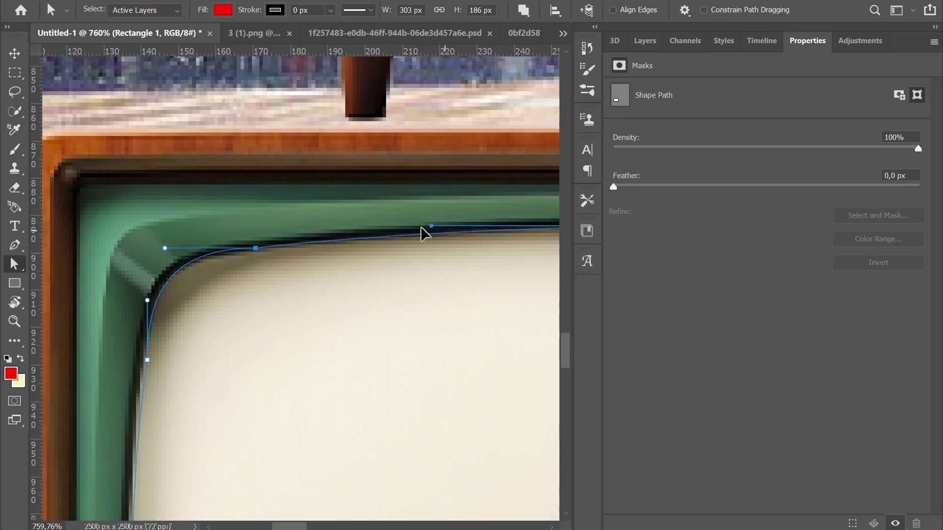
scroll(281, 279, "down", 5)
left_click_drag(280, 279, 299, 373)
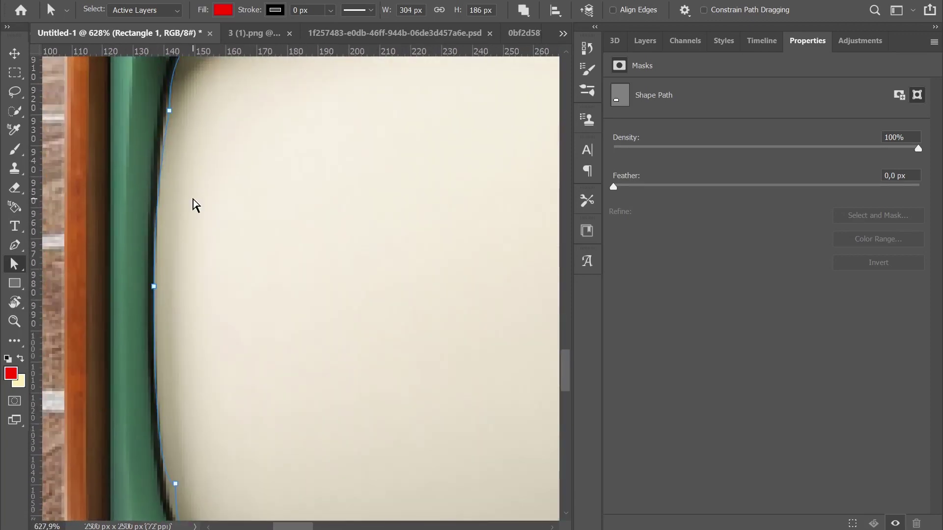
left_click_drag(167, 111, 208, 217)
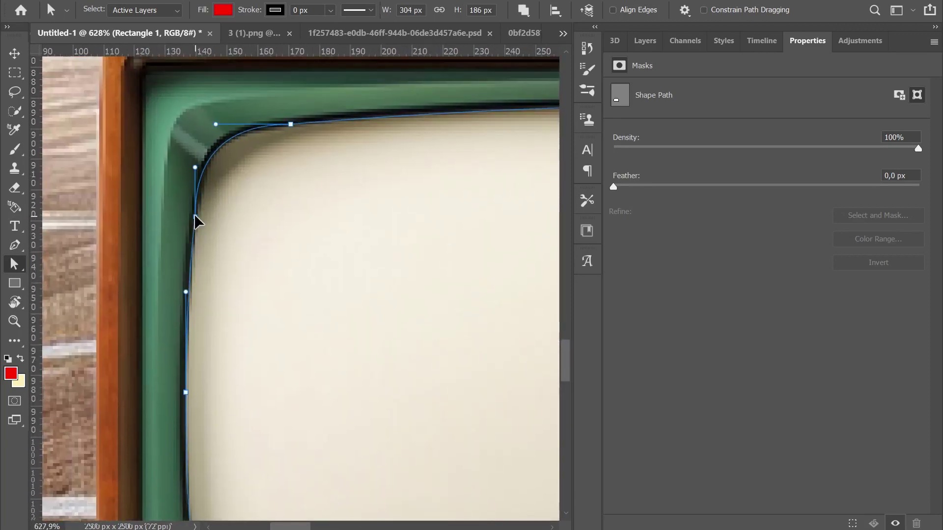
left_click_drag(221, 259, 218, 466)
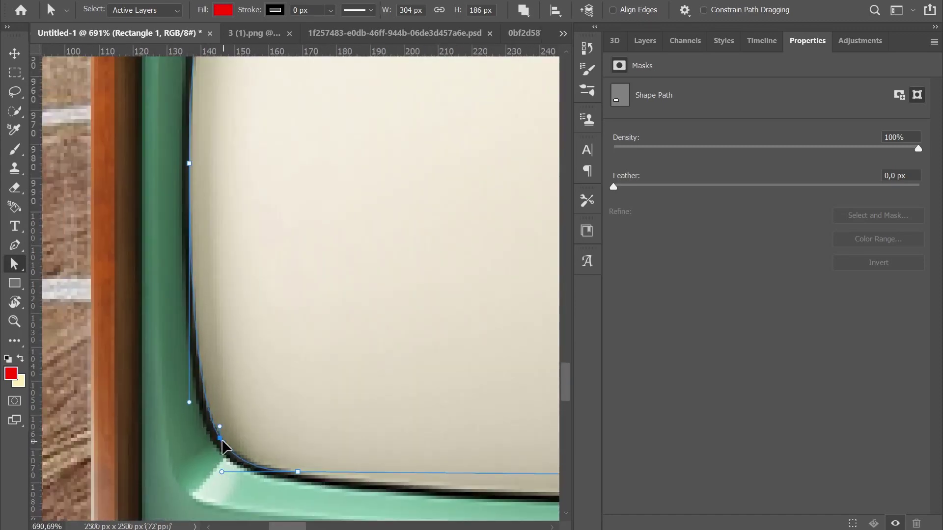
Step: Adjust the outline's bottom-right corner onto the screen's inner edge
scroll(223, 447, "down", 3)
left_click_drag(210, 431, 337, 440)
key("p")
key("a")
scroll(206, 432, "up", 2)
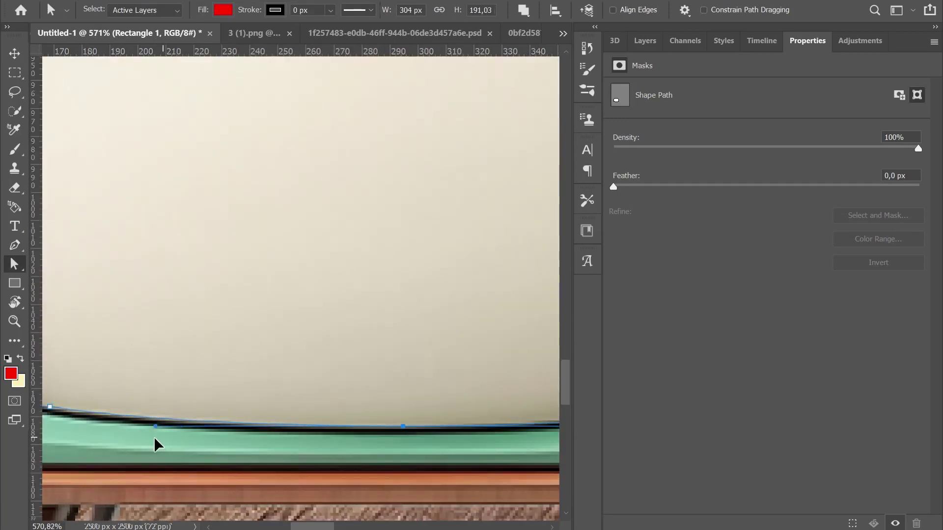
scroll(166, 437, "down", 3)
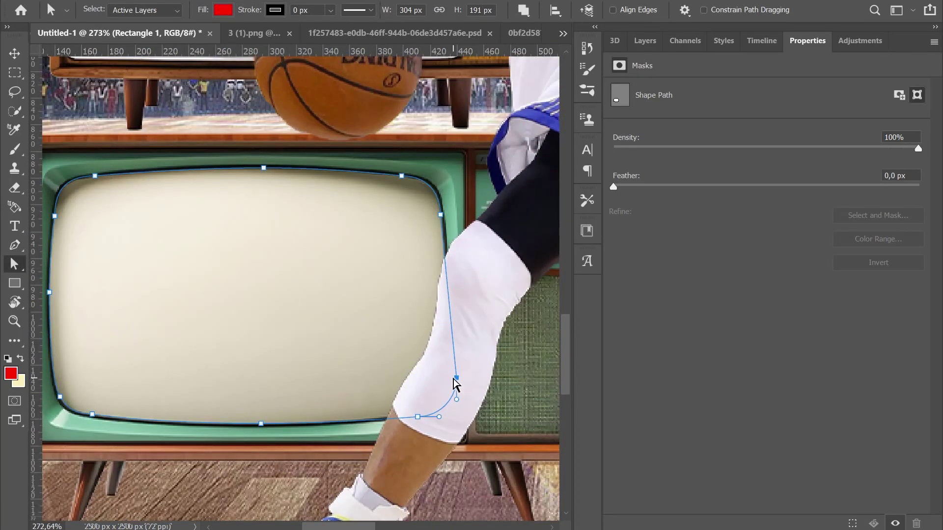
left_click_drag(456, 384, 453, 390)
left_click(645, 41)
Step: Move Rectangle 1 above paling bawah kiri and clip the trophy photo into it
left_click_drag(717, 364, 716, 319)
left_click(727, 320, "alt")
left_click(722, 305)
Step: Scale and position the trophy photo onto the lower-left TV screen
key("ctrl+t")
scroll(297, 307, "down", 5)
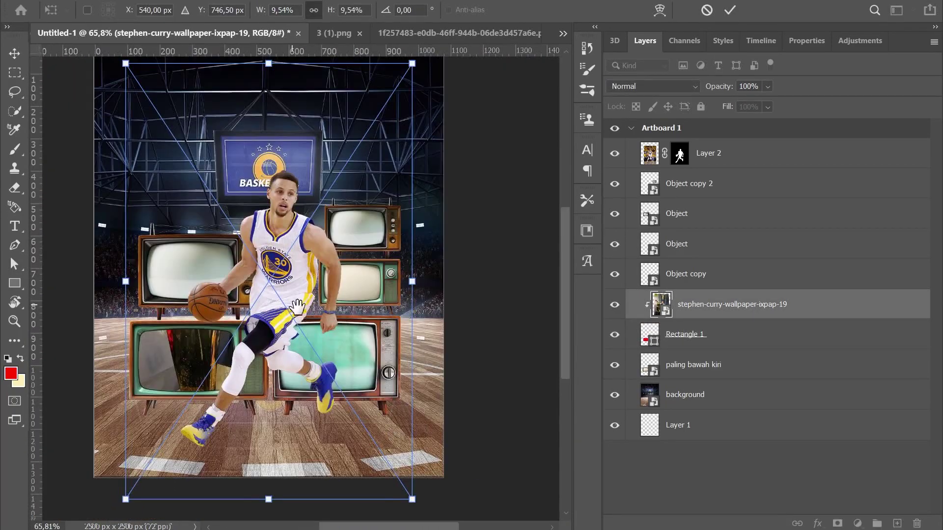
left_click_drag(412, 64, 237, 330)
left_click_drag(175, 381, 187, 338)
scroll(187, 337, "up", 4)
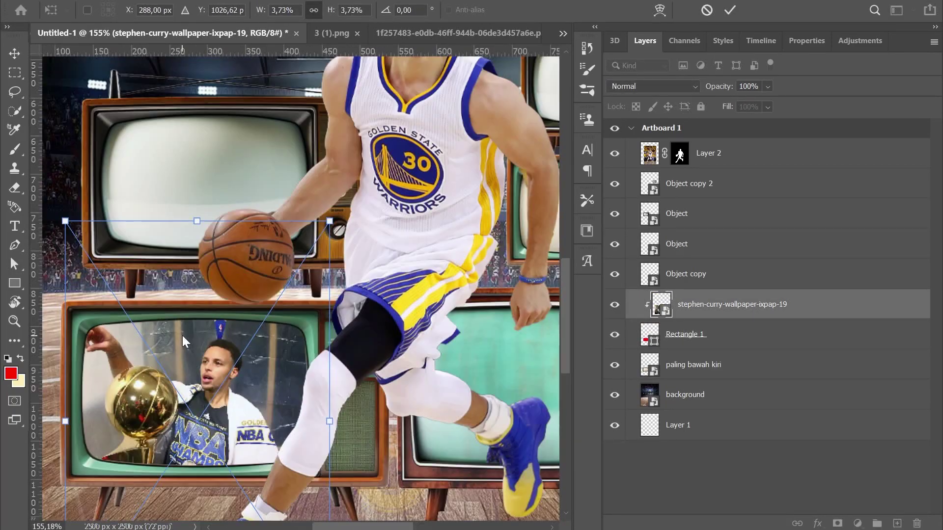
key("alt+space")
key("Return")
Step: Widen Rectangle 1's right edge so the photo fills the screen
scroll(184, 340, "up", 3)
key("a")
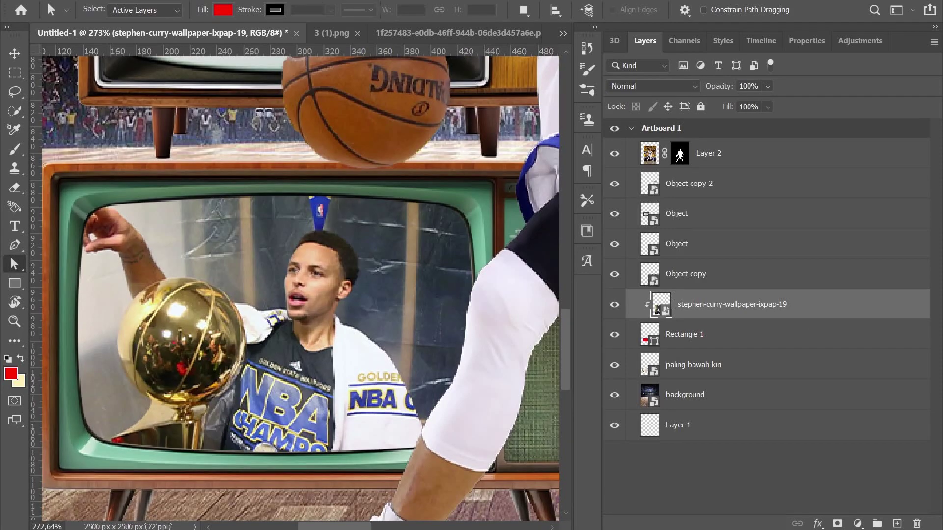
left_click(459, 310)
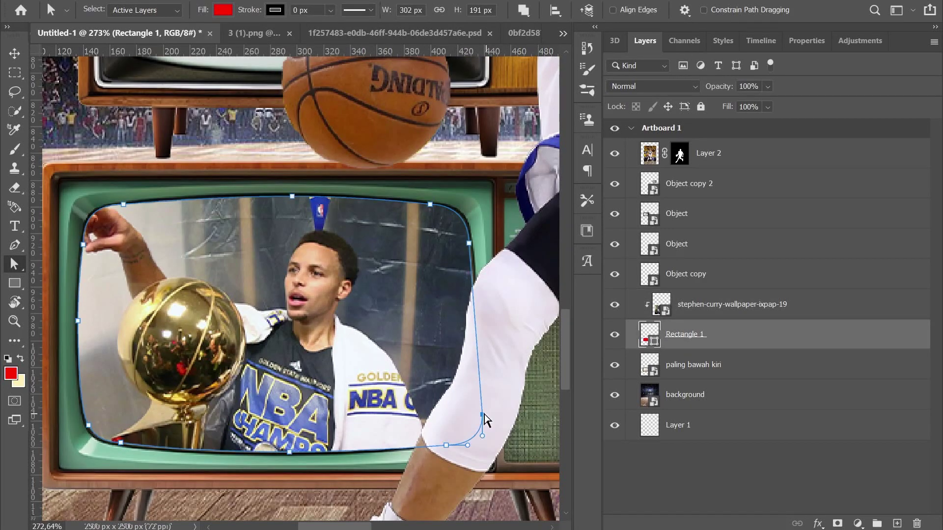
left_click_drag(485, 420, 548, 350)
scroll(444, 220, "up", 3)
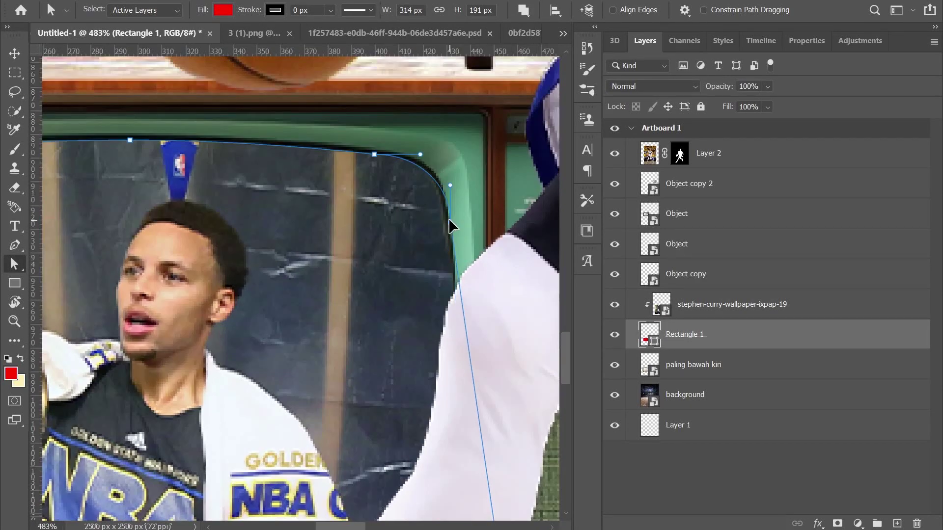
scroll(445, 231, "up", 3)
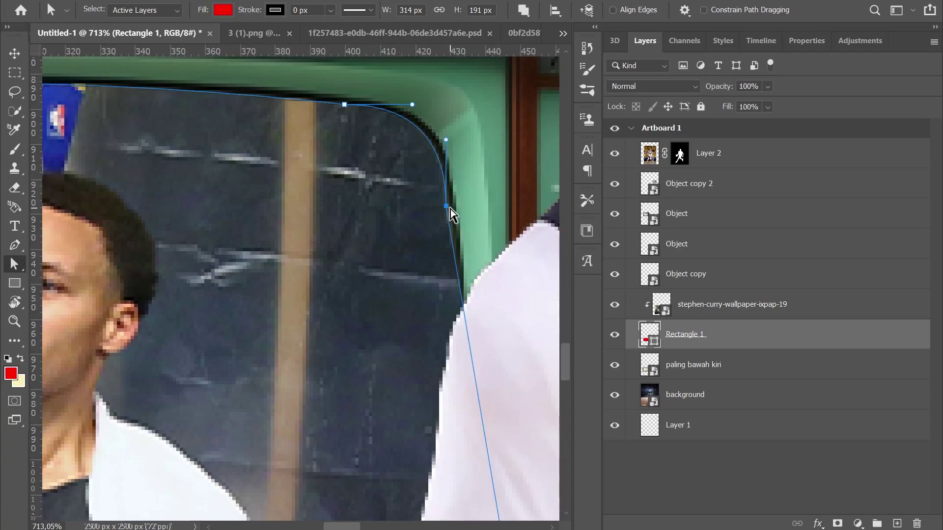
Step: Apply the Filter Gallery Texturizer with Canvas texture at 101 scaling to the photo
left_click(471, 198)
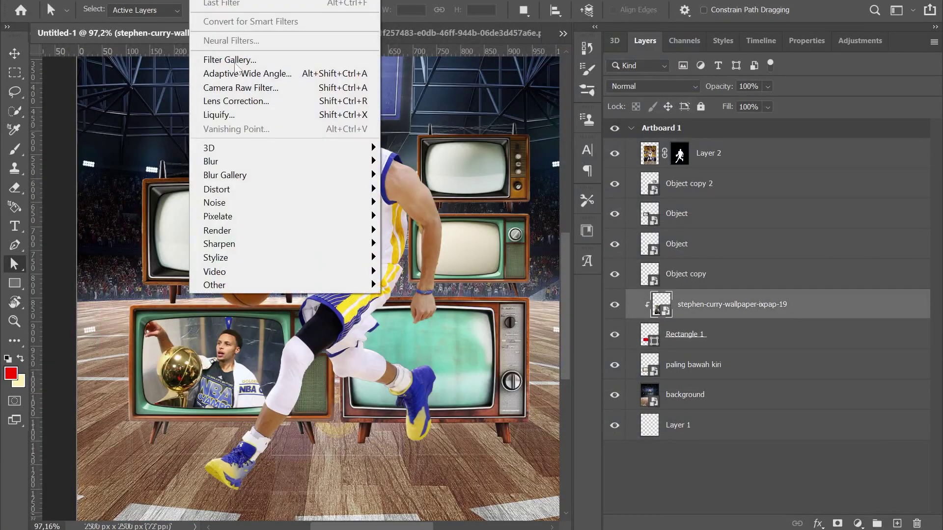
left_click(231, 62)
left_click(582, 360)
left_click(688, 437)
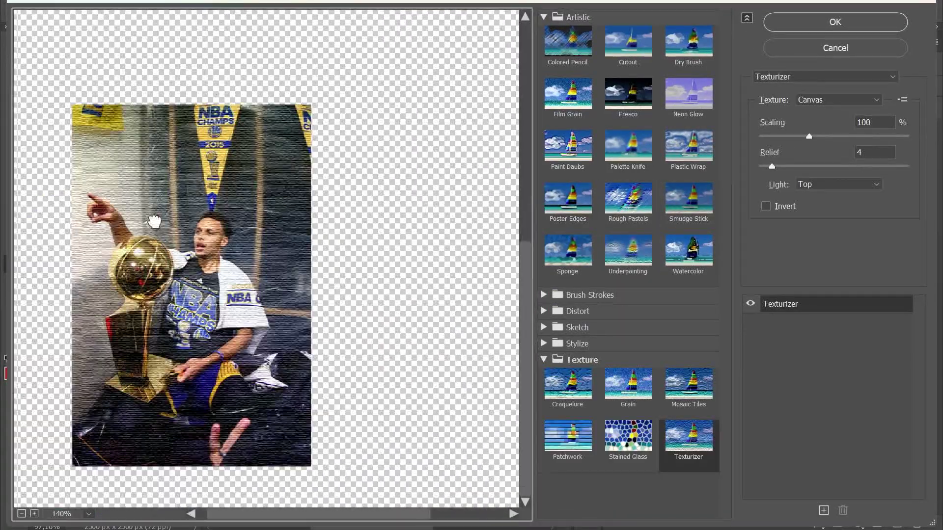
scroll(154, 222, "up", 2)
left_click_drag(791, 136, 819, 136)
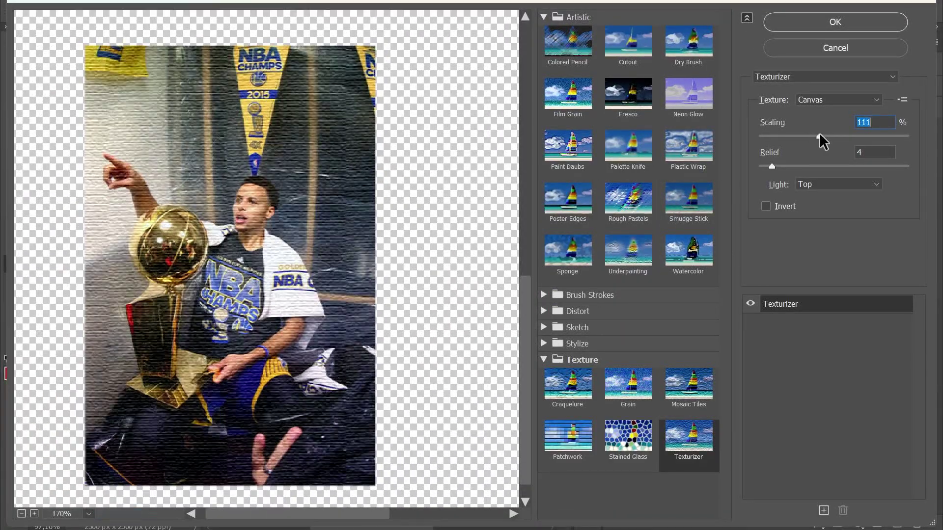
key("Tab")
left_click_drag(819, 136, 810, 137)
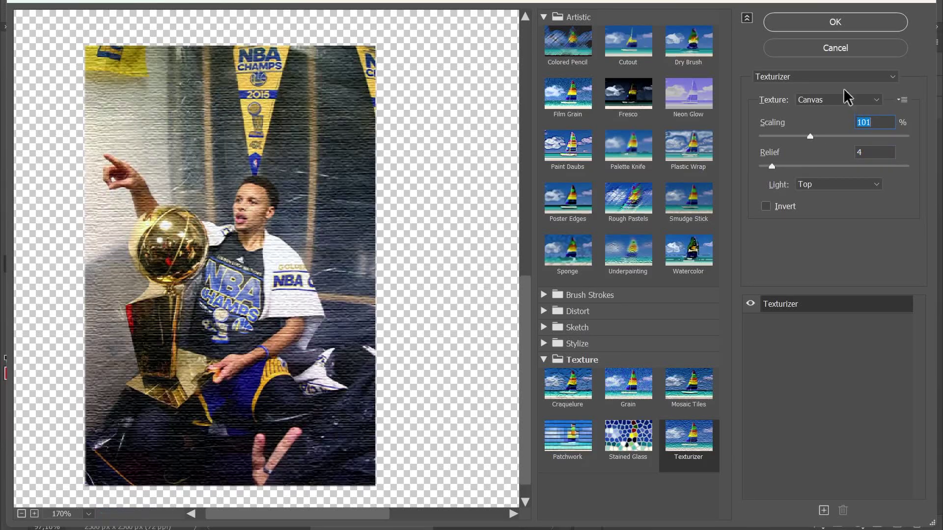
key("Return")
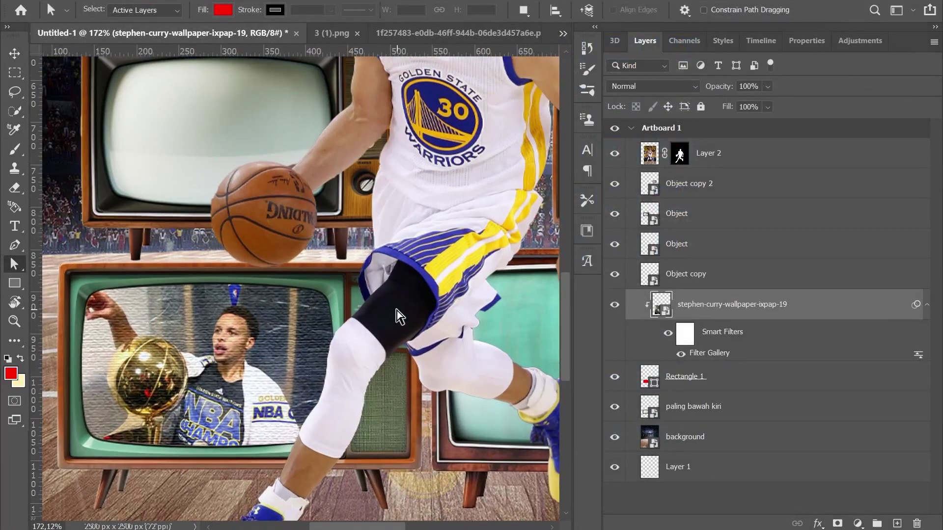
Step: Add Gaussian monochromatic noise at 9.16% to the photo
left_click(202, 1)
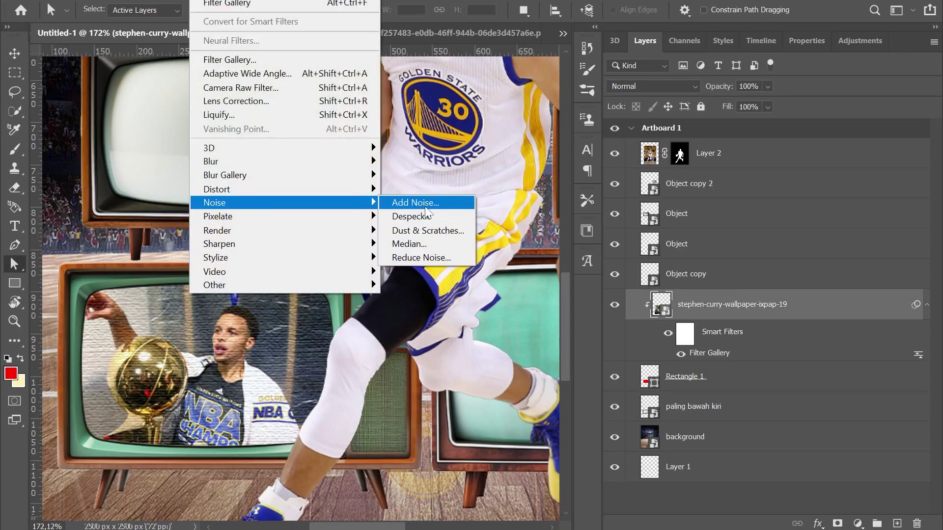
left_click(417, 202)
left_click_drag(375, 269, 374, 271)
left_click(378, 302)
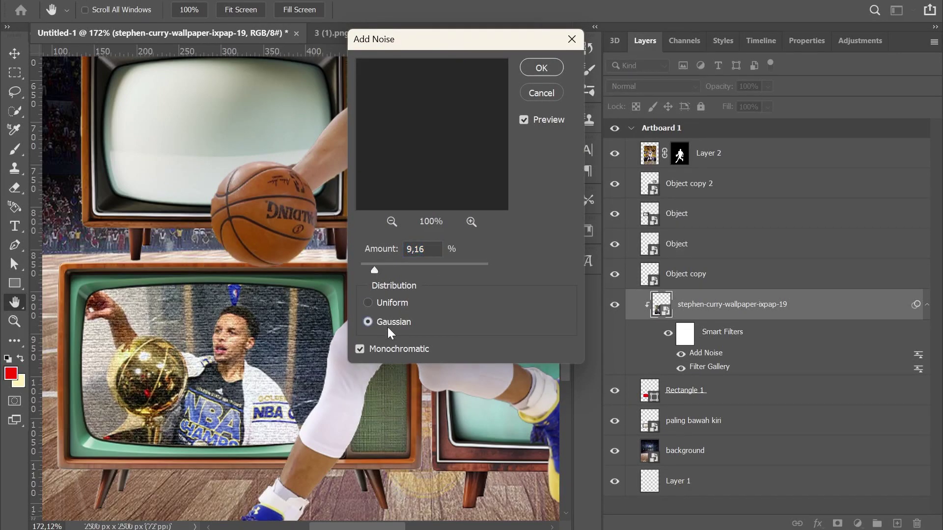
left_click(368, 322)
key("Return")
key("a")
key("ctrl+0")
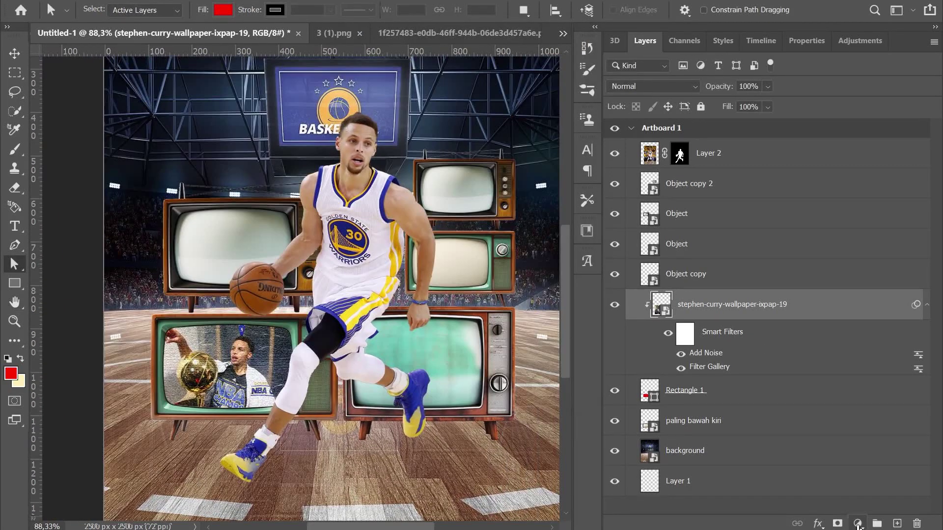
Step: Draw a circle with the Ellipse tool over the middle of the lower-left TV screen
right_click(22, 288)
left_click(59, 295)
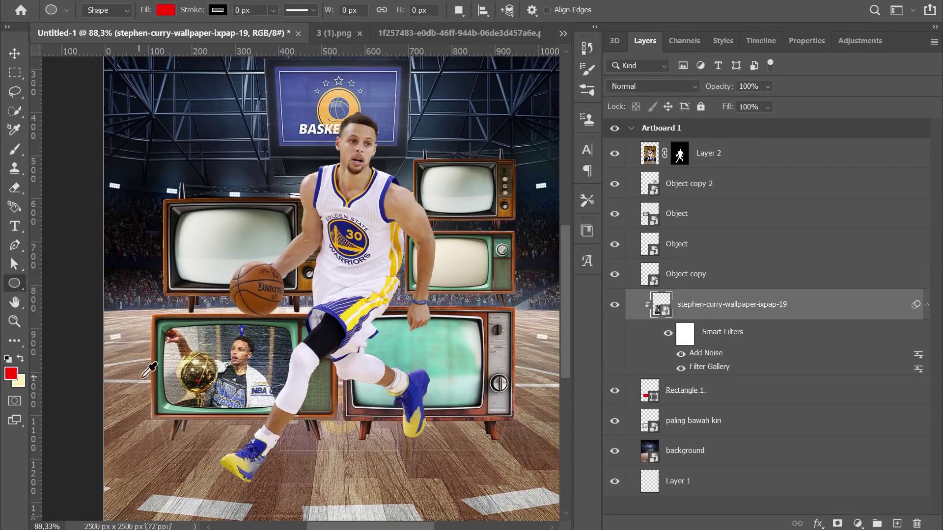
scroll(147, 382, "up", 5)
left_click_drag(169, 190, 356, 376)
left_click_drag(302, 327, 351, 379)
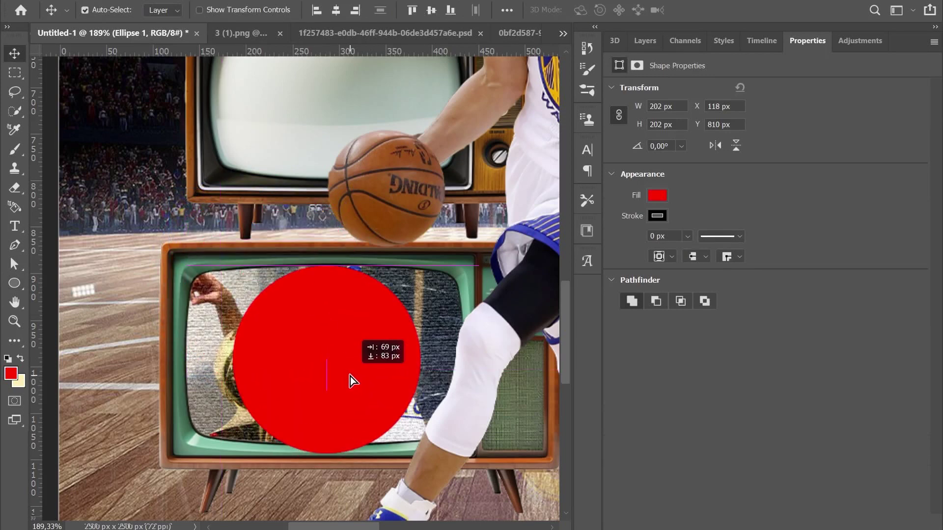
Step: Fill the circle white and clip it to the TV photo below
left_click(644, 41)
double_click(650, 305)
left_click(884, 137)
key("v")
key("ctrl+alt+g")
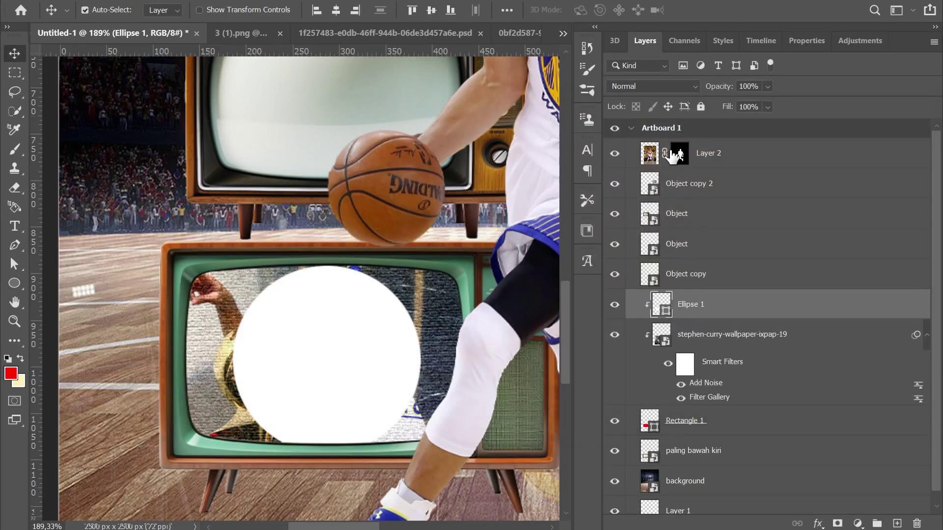
Step: Set the circle's blend mode to Overlay
left_click(653, 86)
key("Down")
key("Down")
key("Down")
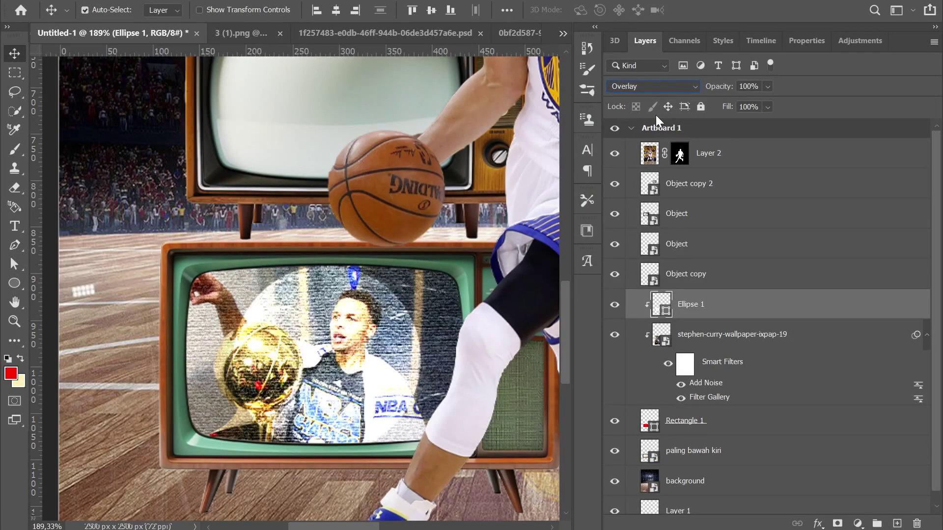
key("Down")
key("Down")
key("Down")
key("Down")
key("Down")
key("Down")
key("Up")
key("Up")
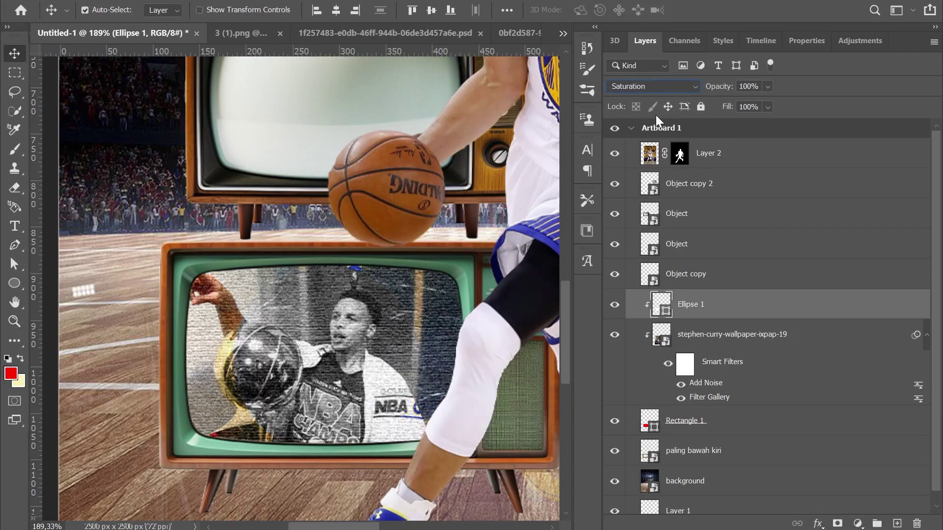
key("Up")
key("Up")
key("Up")
key("Up")
key("Up")
key("Up")
key("Up")
key("Up")
key("Down")
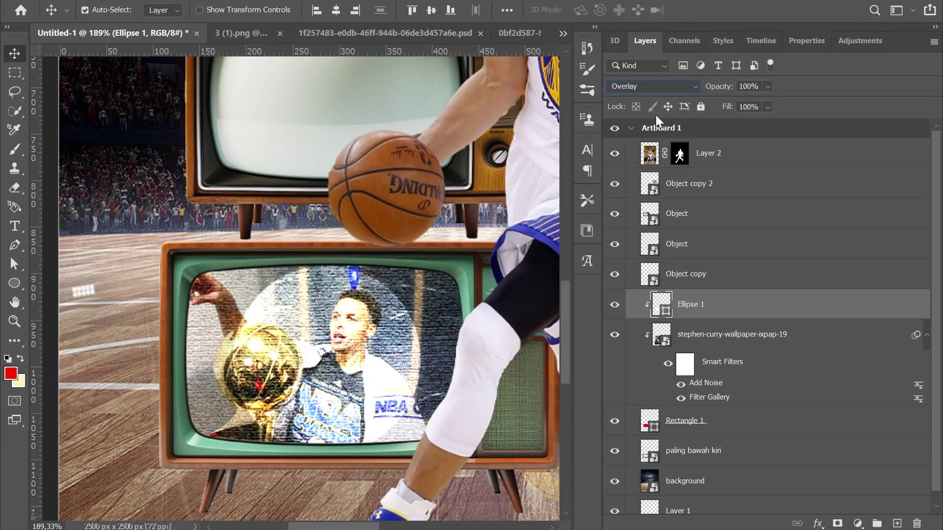
Step: Lower the circle's opacity to 30%
left_click(767, 87)
left_click_drag(791, 104, 749, 104)
key("ctrl+0")
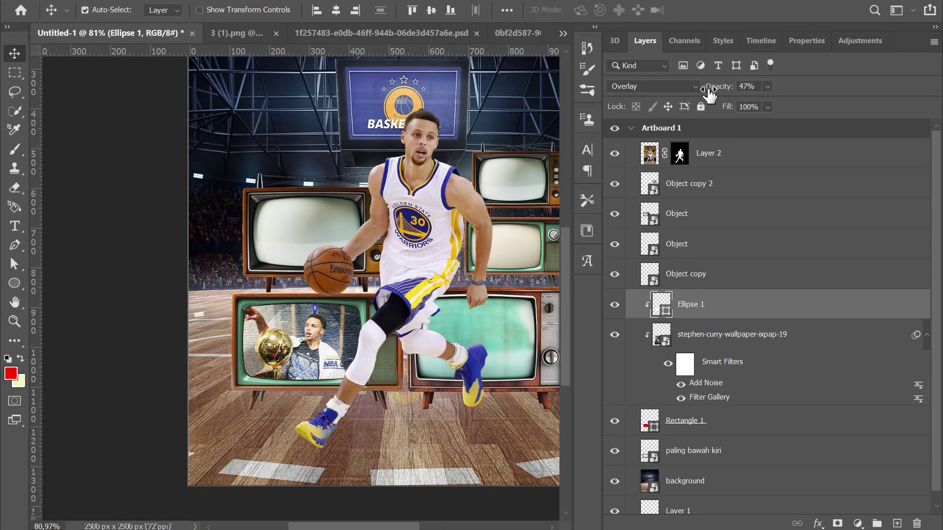
left_click(768, 107)
left_click(768, 86)
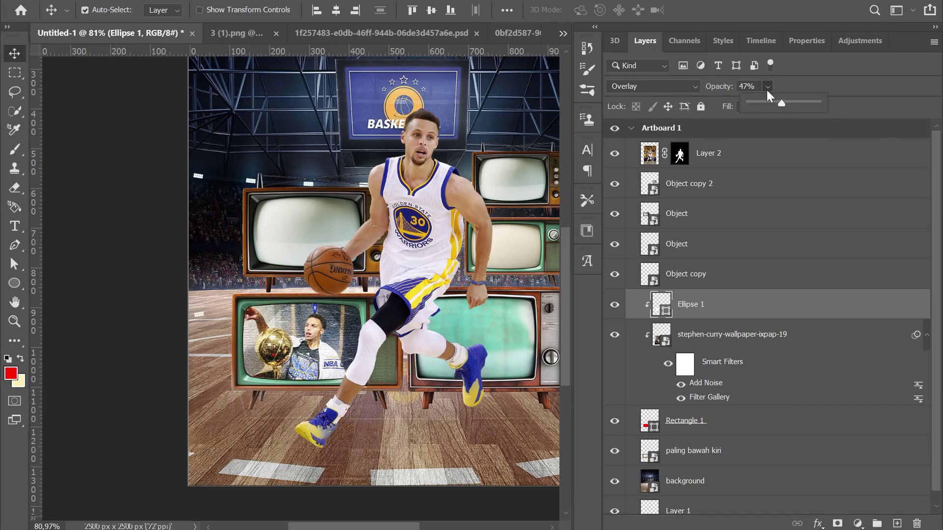
left_click_drag(782, 103, 770, 103)
scroll(321, 300, "up", 3)
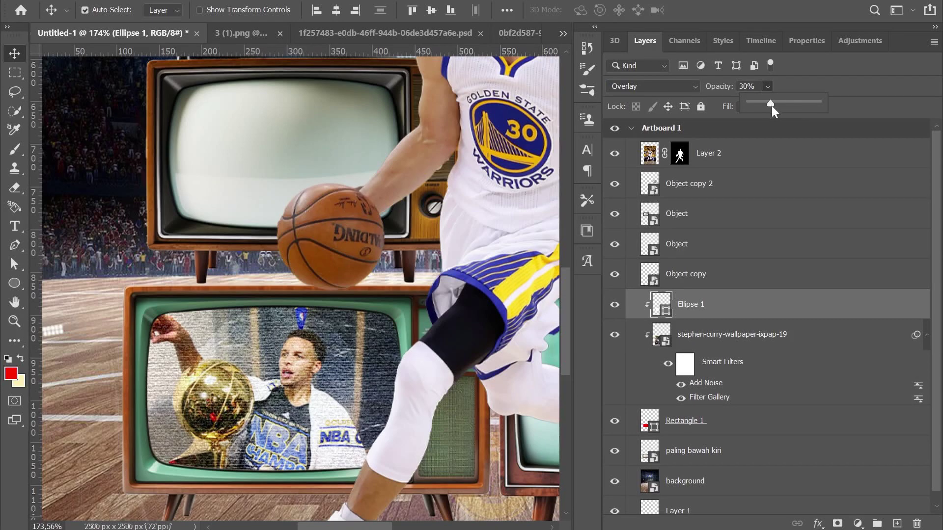
scroll(694, 118, "down", 2)
scroll(694, 118, "down", 2)
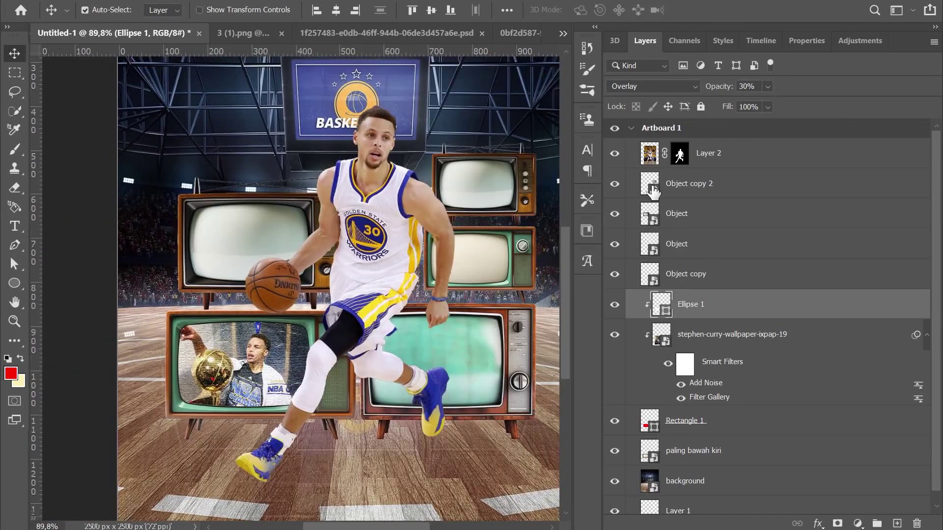
scroll(422, 258, "up", 1)
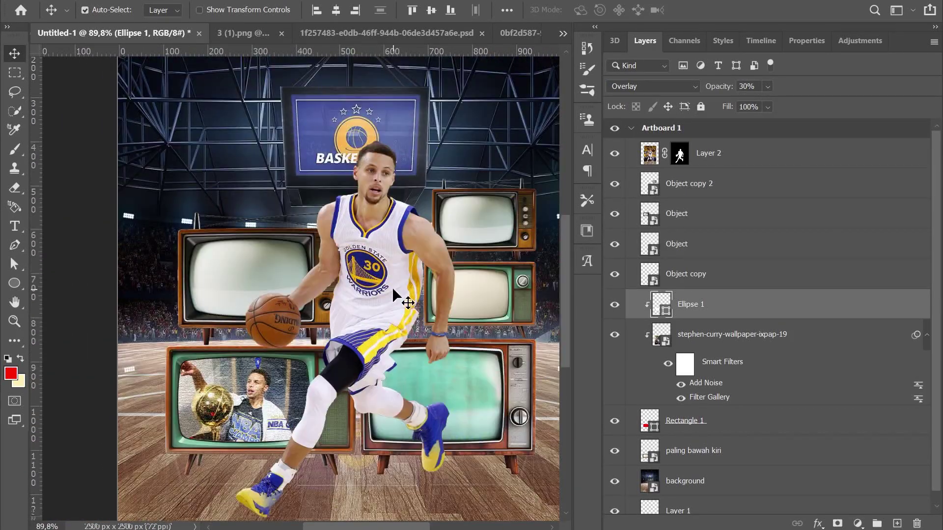
scroll(423, 258, "up", 1)
scroll(422, 257, "up", 1)
scroll(720, 242, "down", 1)
Step: Move the Object copy layer up, rename it 'p', and place the R photo
left_click_drag(687, 262, 684, 235)
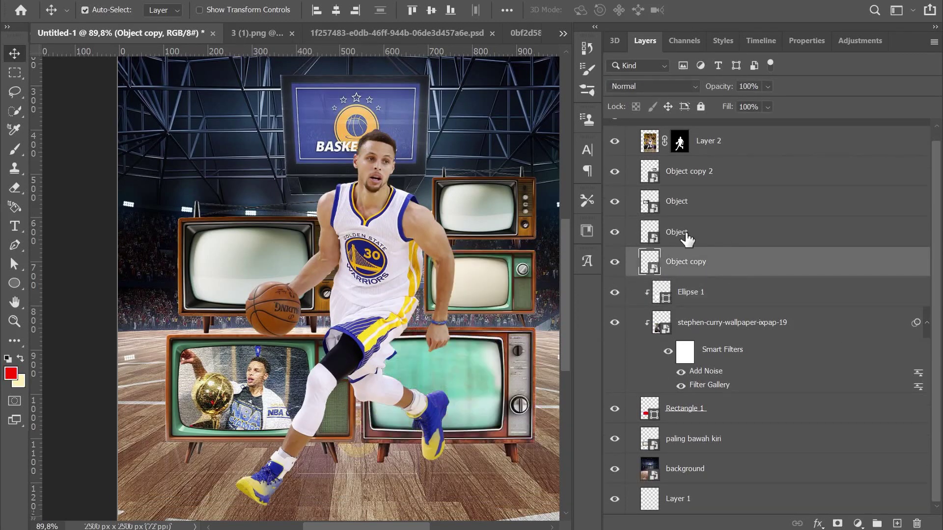
double_click(677, 262)
type("paling bawah kanan")
key("Return")
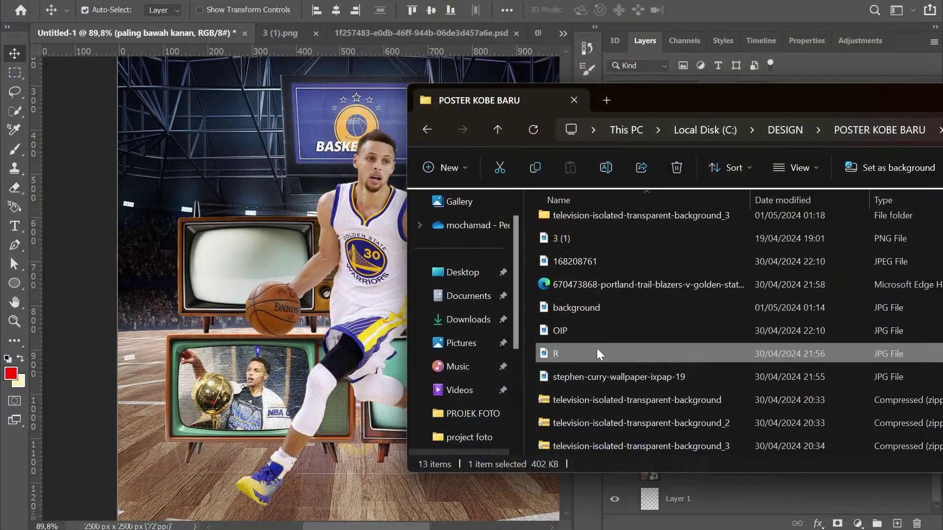
left_click_drag(610, 354, 525, 297)
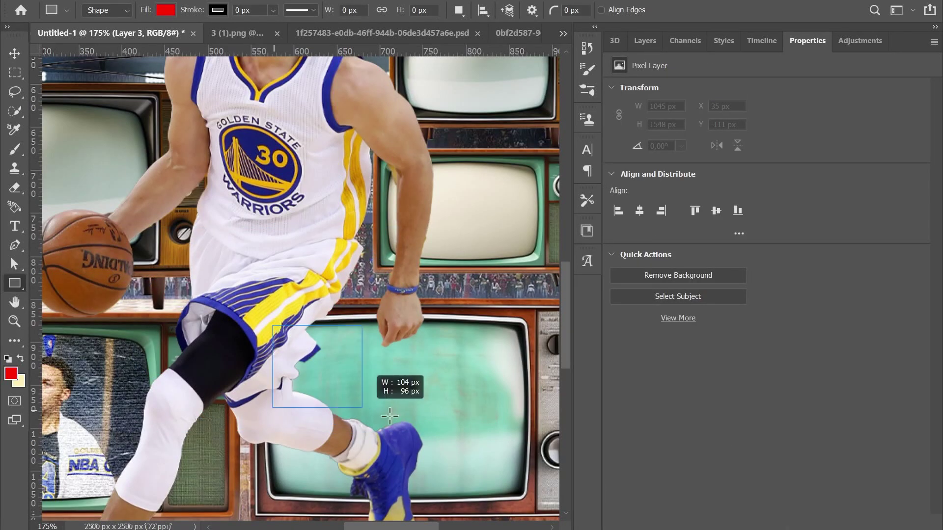
Step: Draw Rectangle 2 over the lower-right TV screen and fit its bottom-right corner
left_click_drag(390, 416, 524, 496)
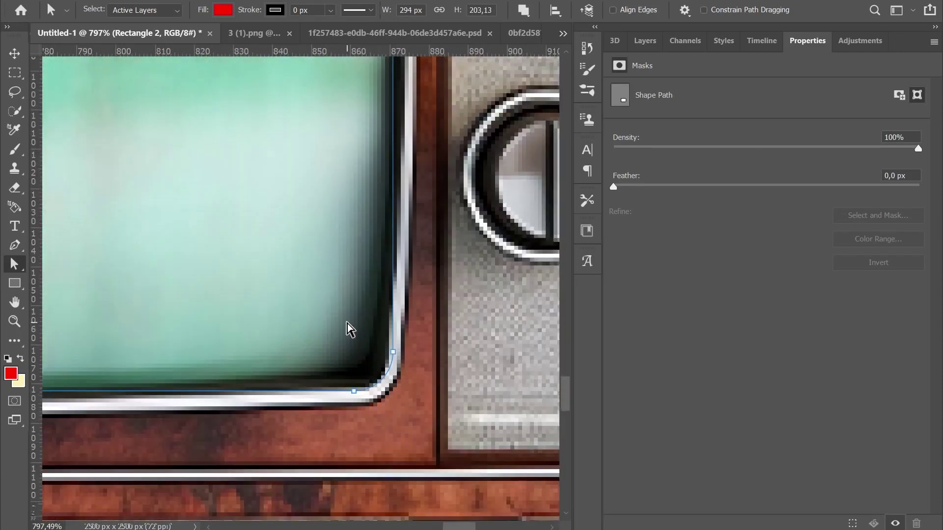
left_click_drag(396, 349, 388, 353)
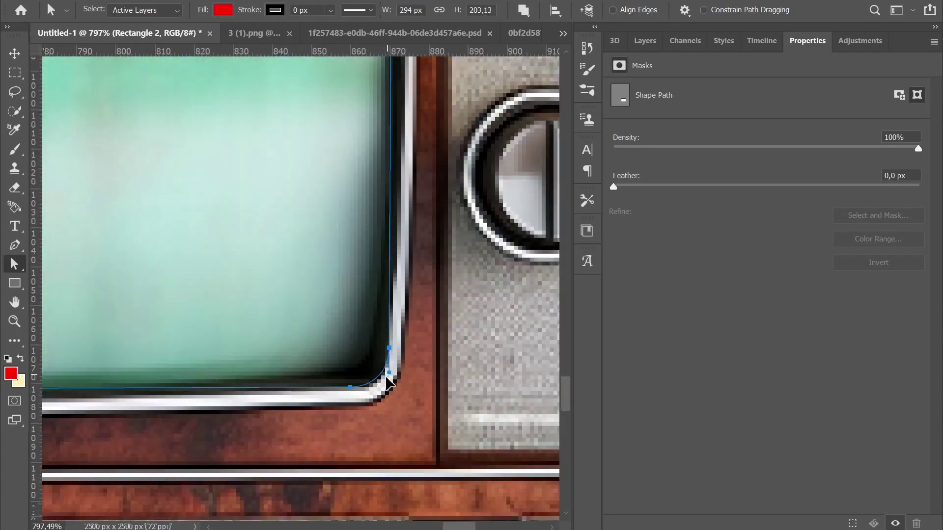
key("p")
key("a")
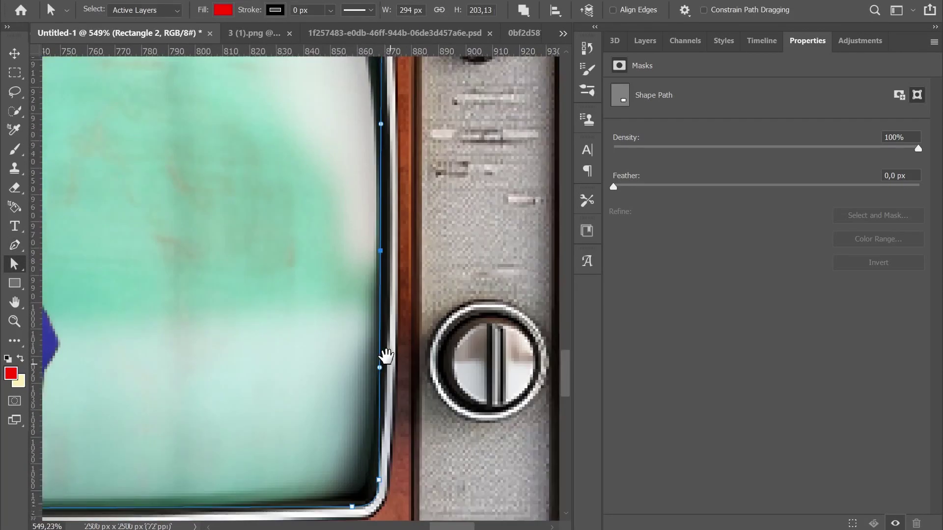
Step: Refine Rectangle 2's anchors to the screen's rounded edges and move it above the TV layer
scroll(386, 219, "down", 3)
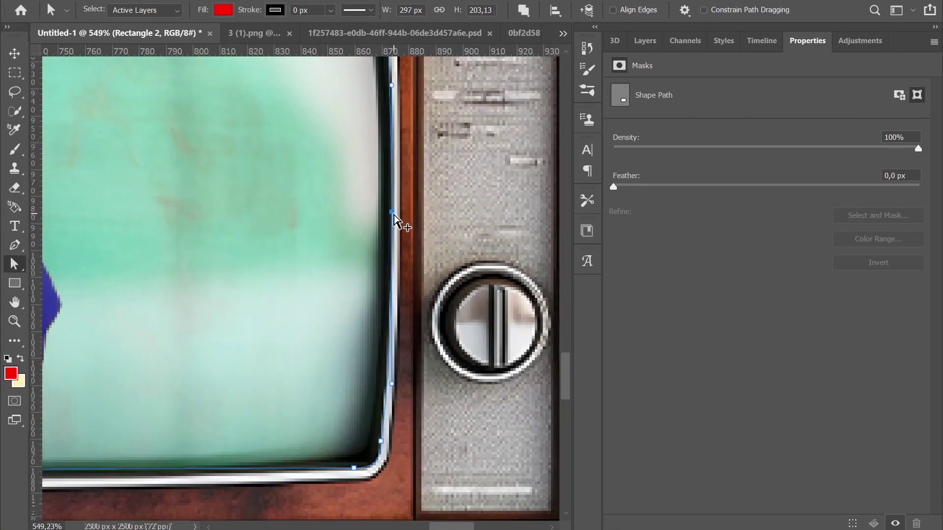
scroll(410, 228, "up", 2)
scroll(344, 122, "down", 2)
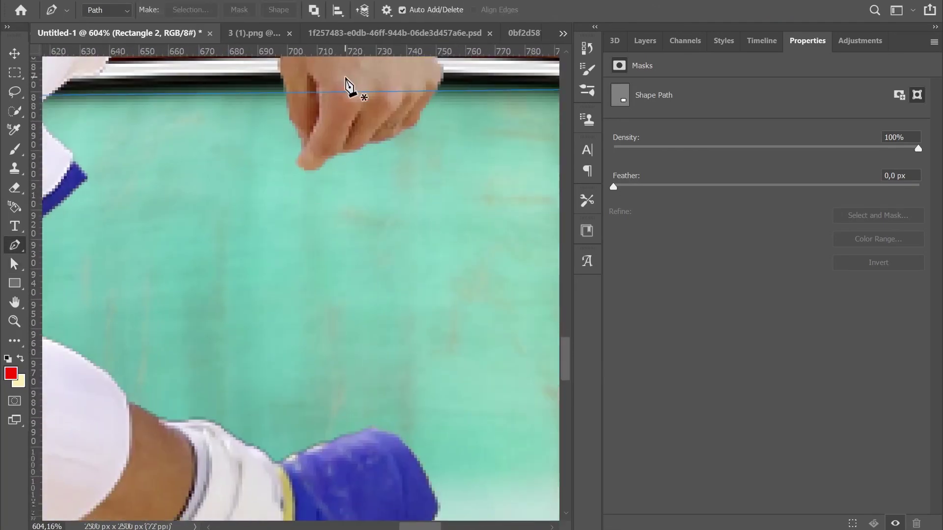
scroll(359, 140, "down", 2)
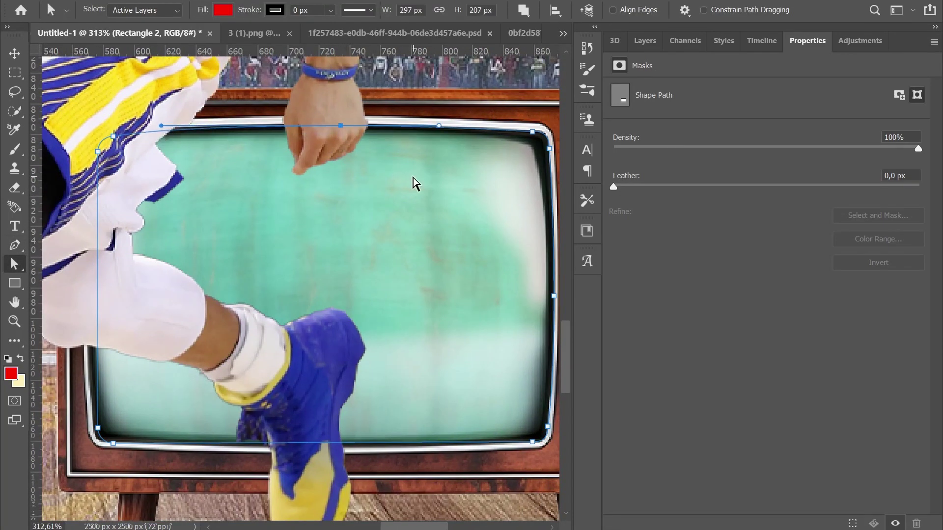
scroll(447, 364, "down", 1)
left_click_drag(98, 256, 85, 256)
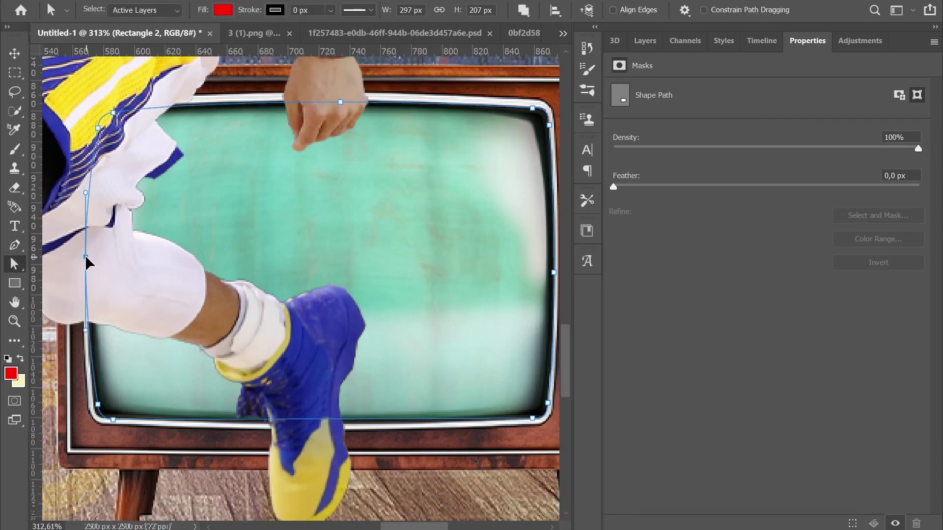
scroll(102, 362, "up", 3)
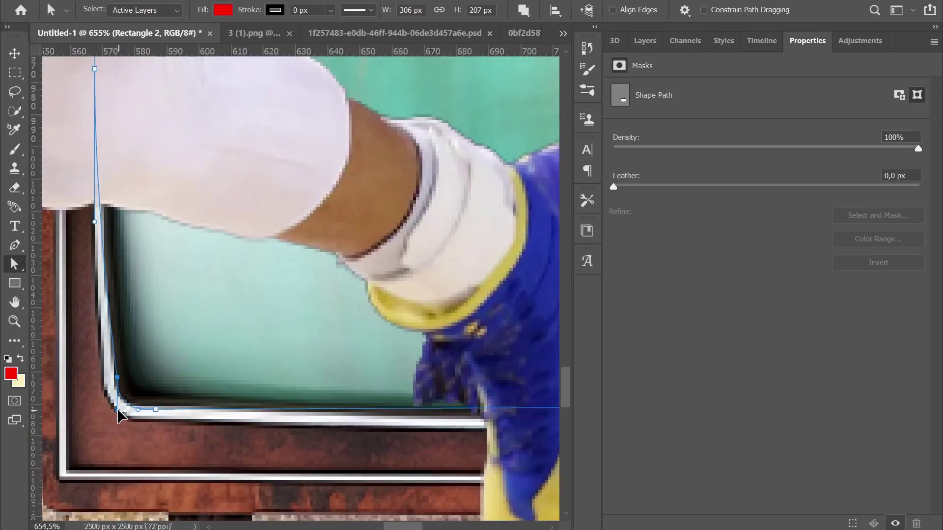
scroll(119, 415, "right", 5)
scroll(449, 368, "down", 3)
scroll(244, 316, "up", 2)
scroll(244, 316, "down", 2)
left_click(645, 40)
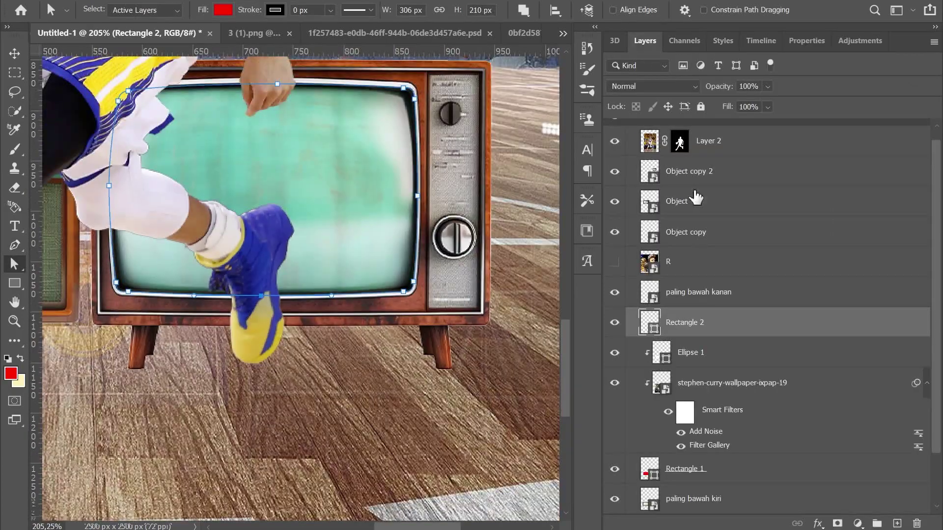
left_click_drag(717, 322, 716, 294)
Step: Clip the R photo into Rectangle 2 and transform it to fill the lower-right TV screen
left_click(703, 277, "alt")
key("ctrl+t")
scroll(345, 234, "down", 3)
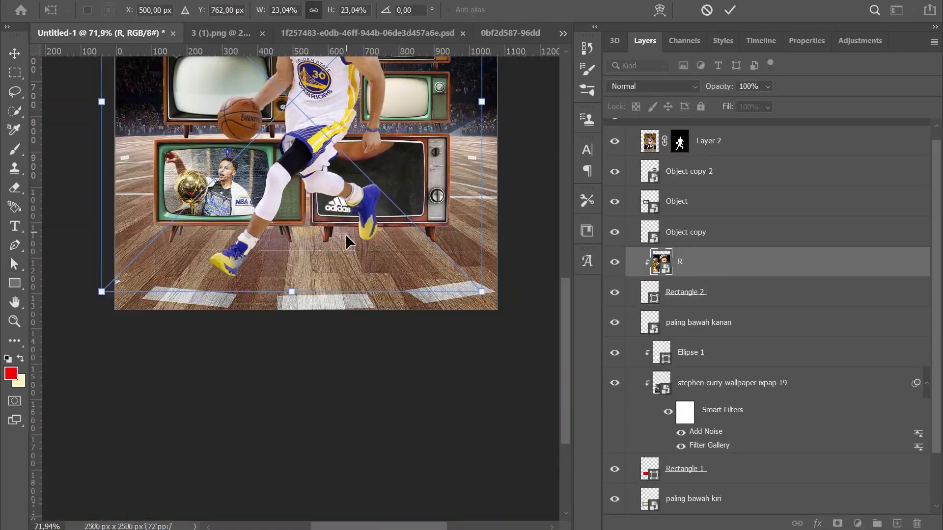
left_click_drag(482, 292, 353, 163)
left_click_drag(319, 138, 397, 219)
scroll(375, 230, "up", 2)
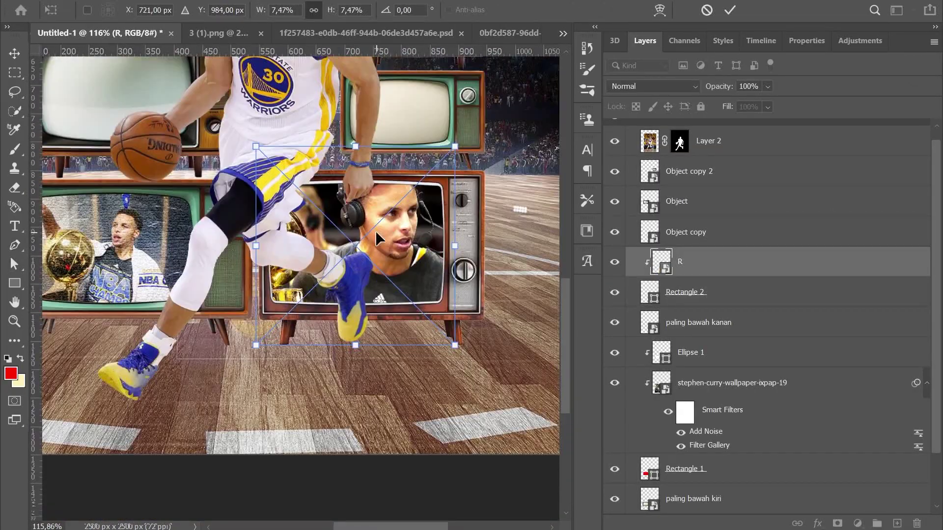
right_click(375, 231)
left_click_drag(375, 231, 389, 237)
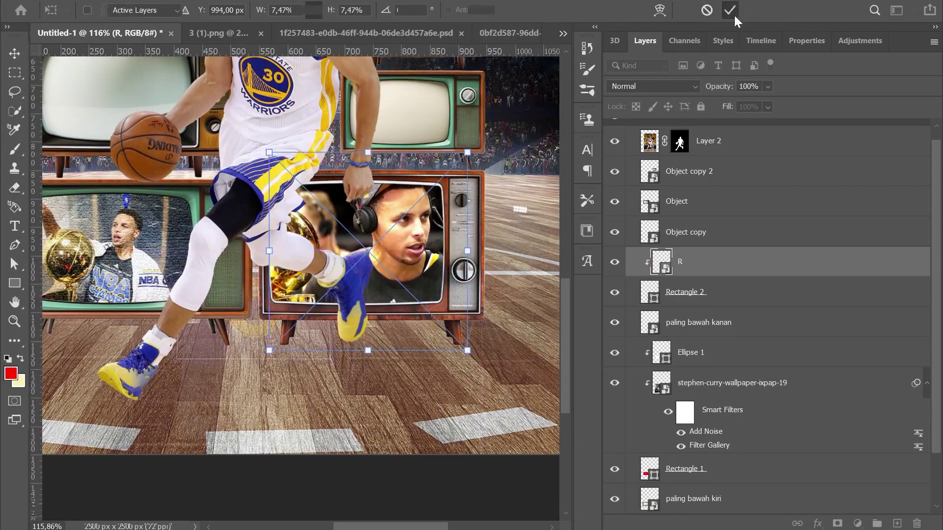
left_click(735, 18)
Step: Apply a Filter Gallery texture to the R photo
left_click(202, 1)
left_click(230, 60)
left_click(834, 19)
left_click(246, 1)
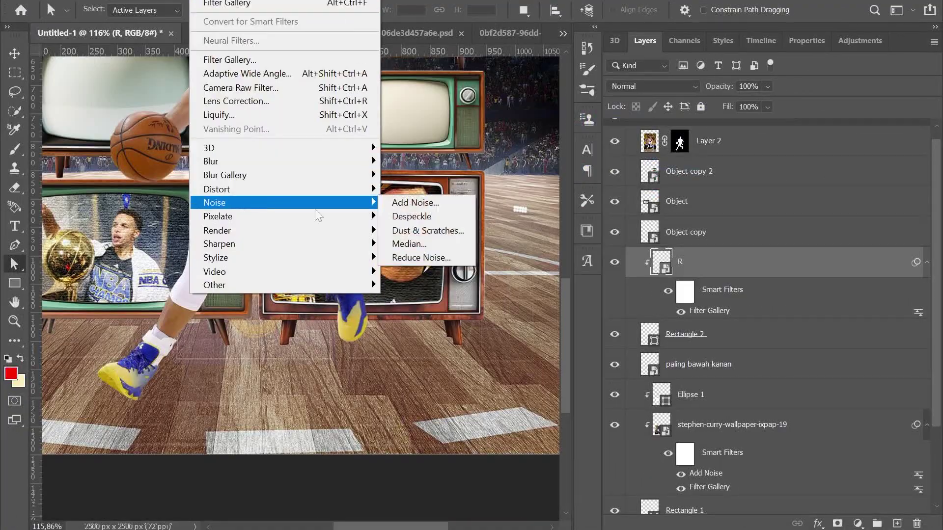
left_click(731, 424)
double_click(918, 475)
Step: Add Noise at 7.73% to the R photo layer
left_click(537, 120)
left_click(245, 1)
left_click(413, 202)
left_click(540, 126)
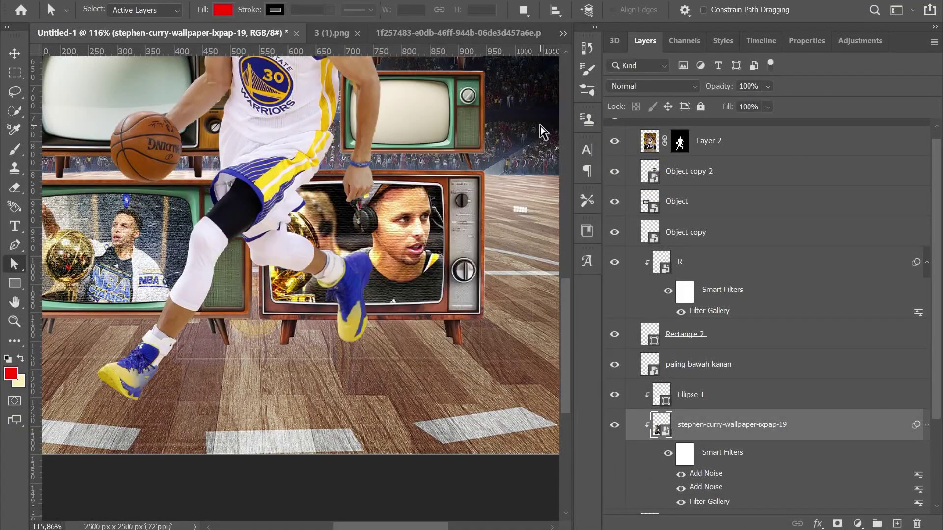
left_click(737, 261)
left_click(246, 1)
left_click(412, 202)
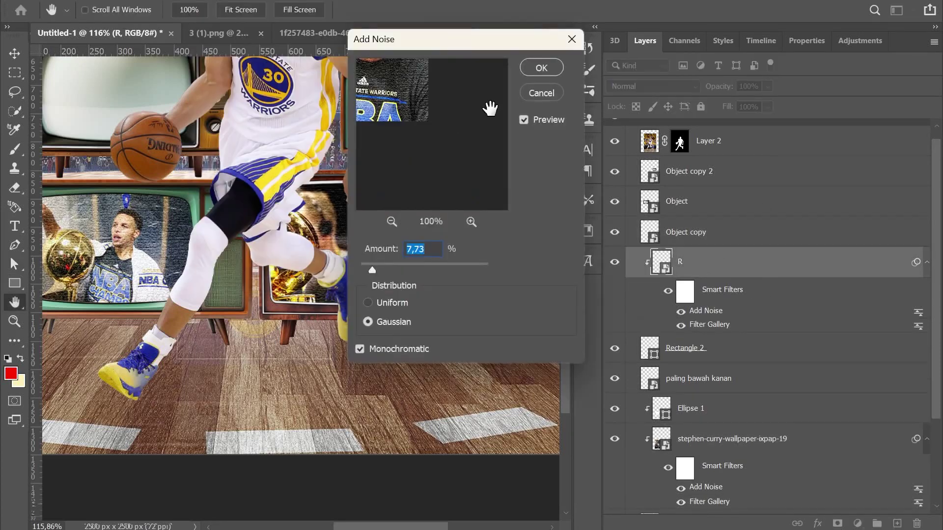
left_click(541, 65)
Step: Duplicate the Ellipse 1 glow layer
scroll(766, 359, "down", 1)
left_click(690, 389)
key("ctrl+j")
Step: Move the Ellipse 1 copy above the R photo and raise its opacity to 51%
left_click_drag(698, 368, 727, 241)
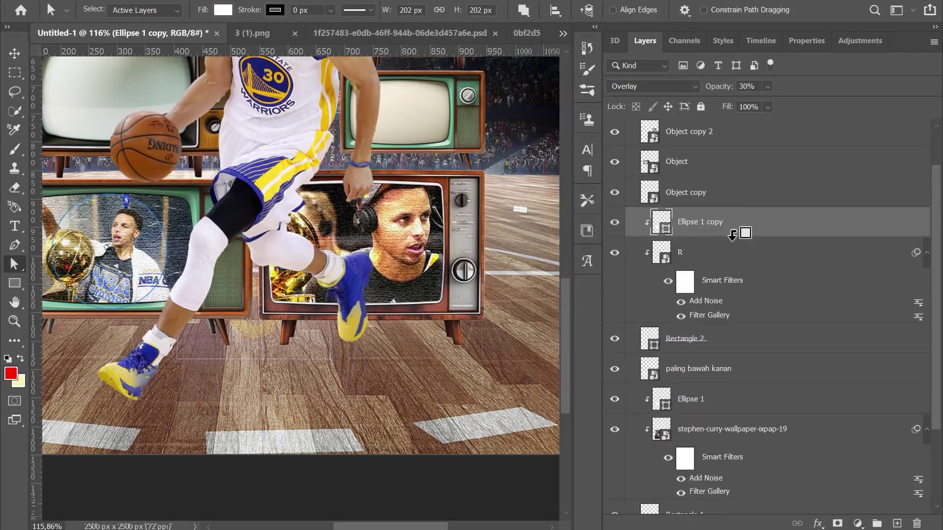
key("ctrl+t")
key("Return")
scroll(475, 129, "down", 1, "alt")
key("v")
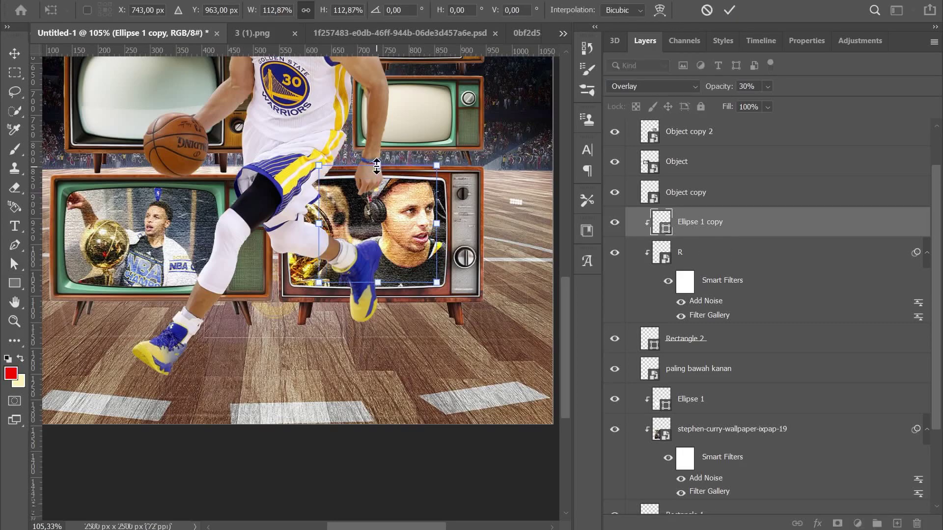
left_click_drag(768, 87, 796, 105)
Step: Cancel an accidental transform on Ellipse 1 and select the Rectangle 2 shape
scroll(766, 304, "down", 2)
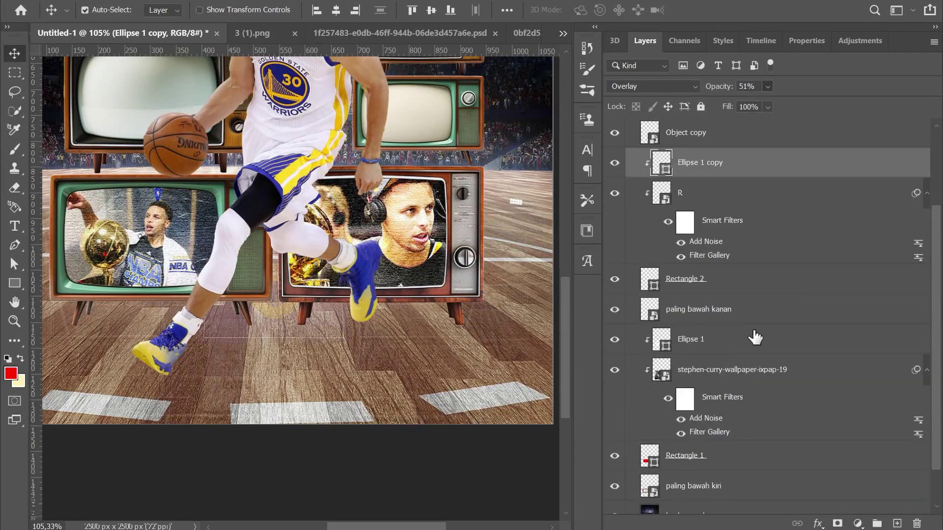
left_click(752, 339)
key("ctrl+t")
key("Return")
scroll(313, 196, "down", 1, "alt")
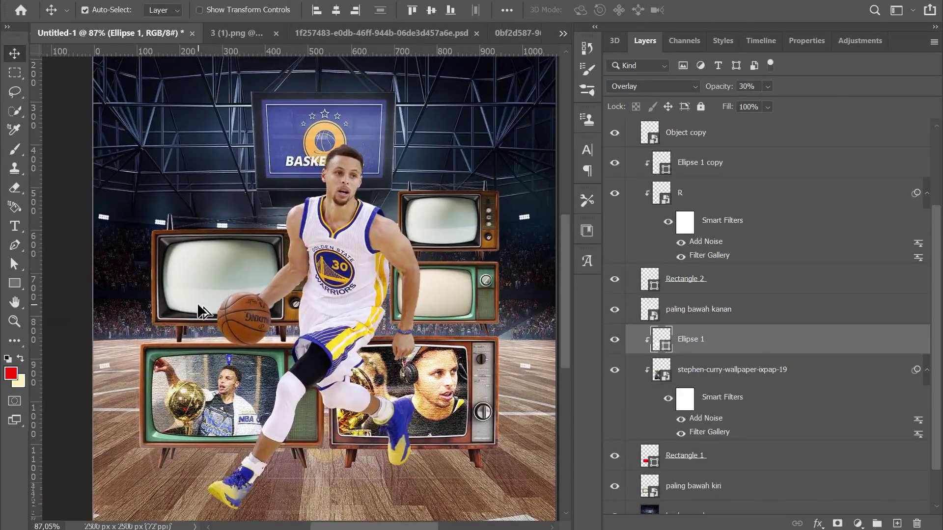
scroll(479, 388, "up", 3, "alt")
left_click(479, 388)
scroll(491, 344, "up", 4, "alt")
key("alt+bracketleft")
key("alt+bracketleft")
key("a")
Step: Switch to the File Explorer folder holding the OIP source photo
scroll(495, 325, "up", 3, "alt")
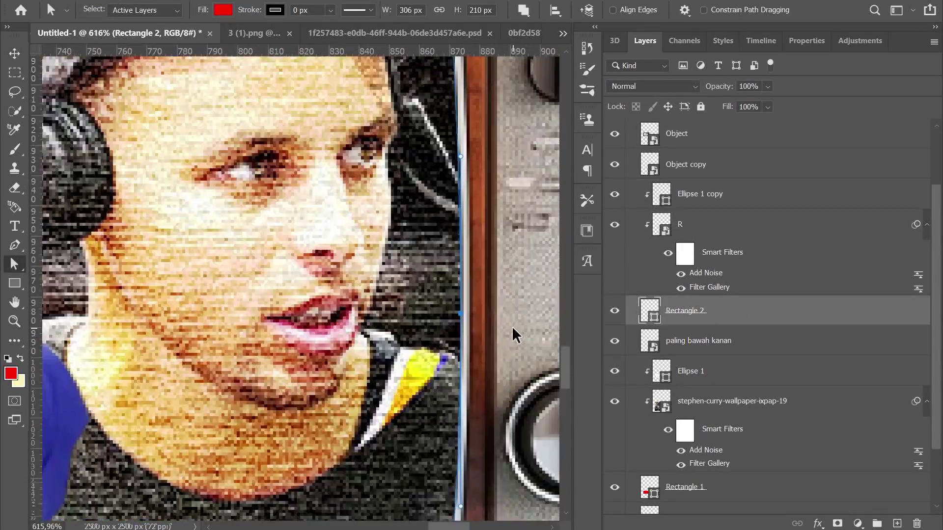
scroll(489, 300, "down", 3, "alt")
scroll(381, 309, "down", 2, "alt")
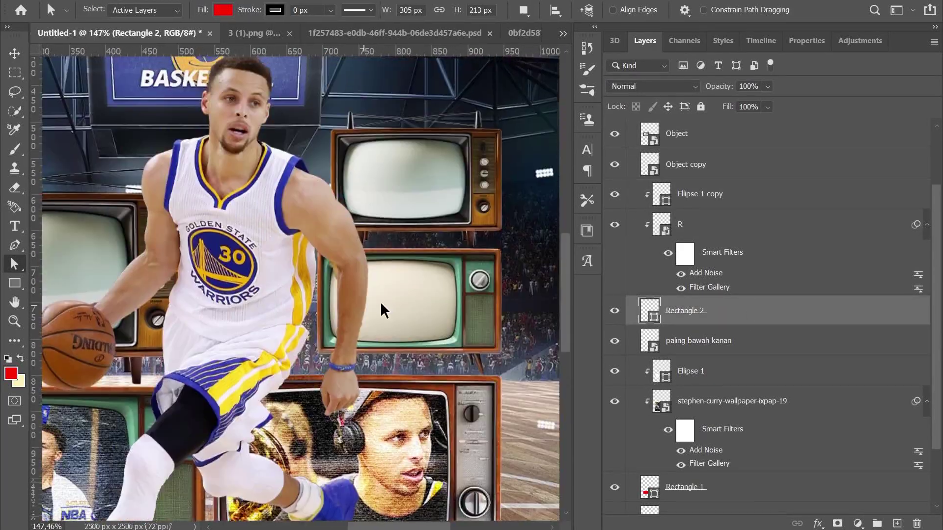
scroll(379, 324, "down", 2, "alt")
scroll(378, 339, "down", 1, "alt")
scroll(378, 339, "up", 2, "alt")
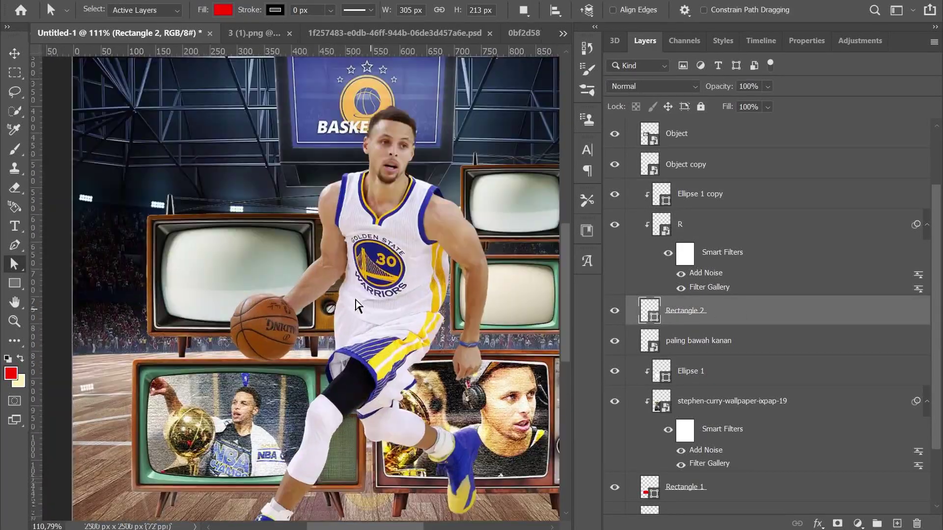
key("alt+Tab")
Step: Place the OIP photo into the poster and add a new empty layer
left_click_drag(650, 332, 295, 295)
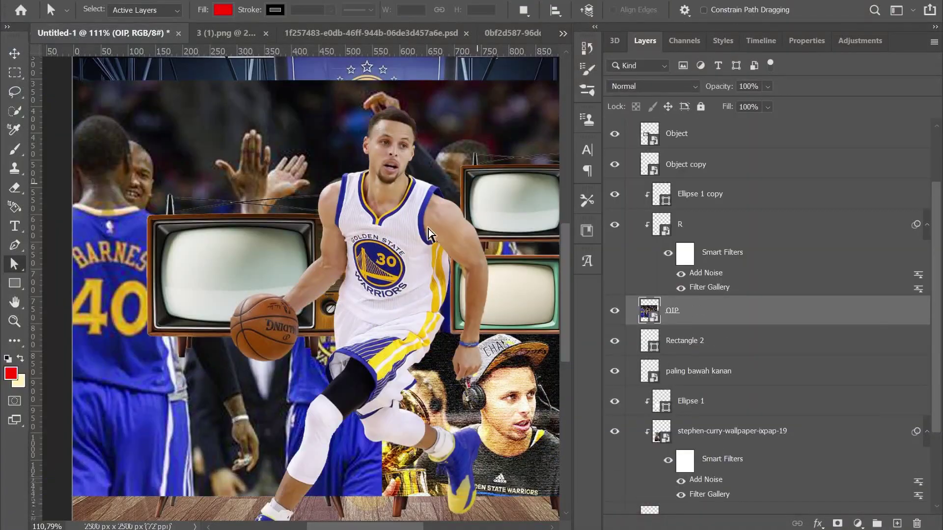
key("Return")
key("ctrl+shift+alt+n")
scroll(193, 280, "up", 2, "alt")
key("p")
key("u")
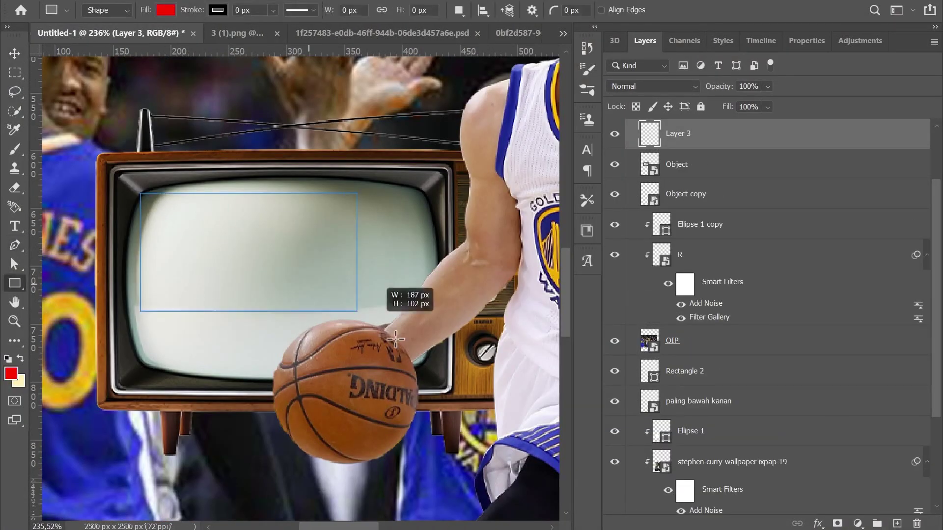
Step: Draw Rectangle 3 over the top-left TV screen and fit its top-left corner
left_click_drag(141, 193, 423, 366)
scroll(170, 183, "up", 1, "alt")
key("ctrl+t")
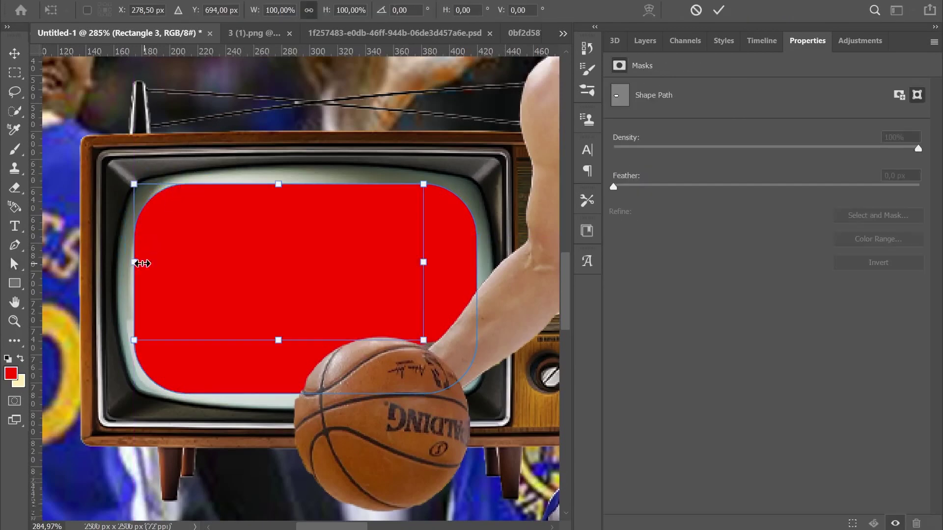
key("Return")
key("a")
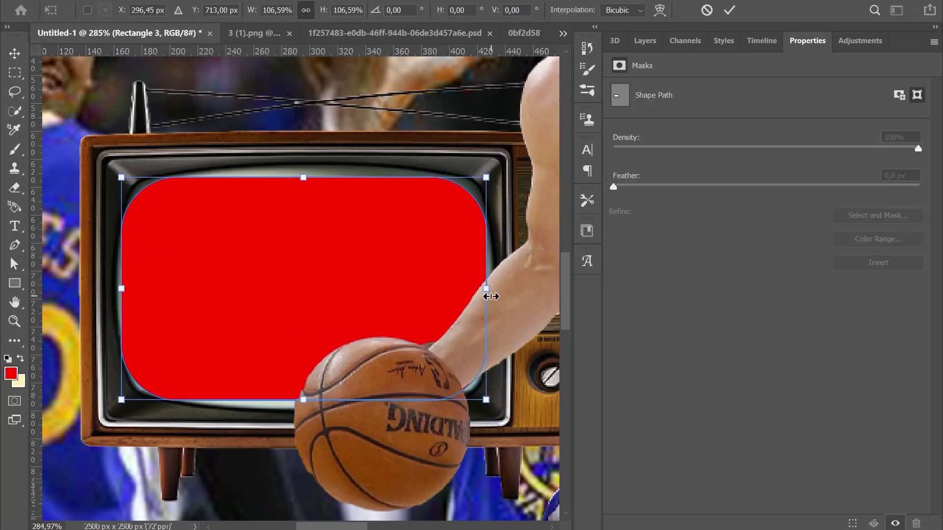
scroll(174, 173, "up", 3, "alt")
left_click_drag(174, 167, 167, 170)
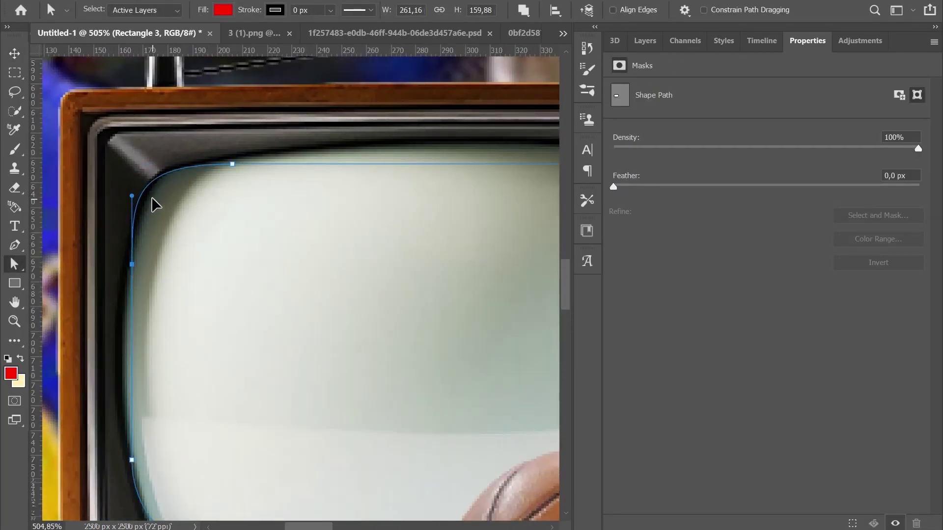
left_click_drag(136, 261, 130, 268)
Step: Add a point to bow Rectangle 3's top edge and fit its top-right corner
scroll(169, 436, "down", 3)
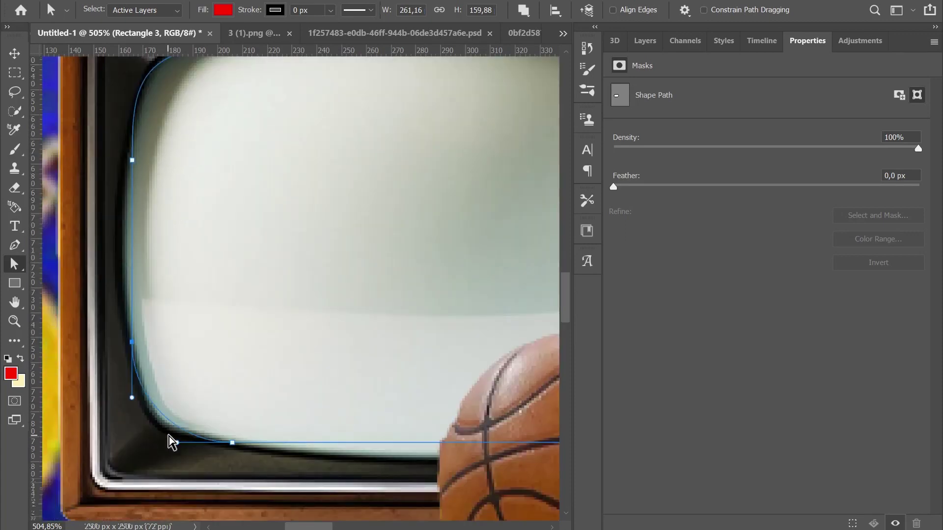
scroll(428, 344, "right", 5)
scroll(413, 375, "right", 1)
scroll(388, 295, "up", 3)
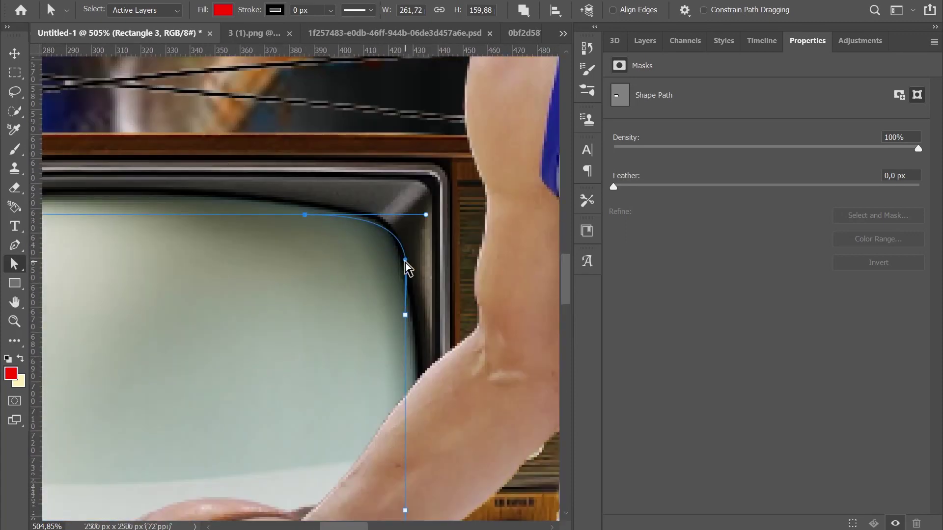
scroll(397, 265, "down", 1, "alt")
key("p")
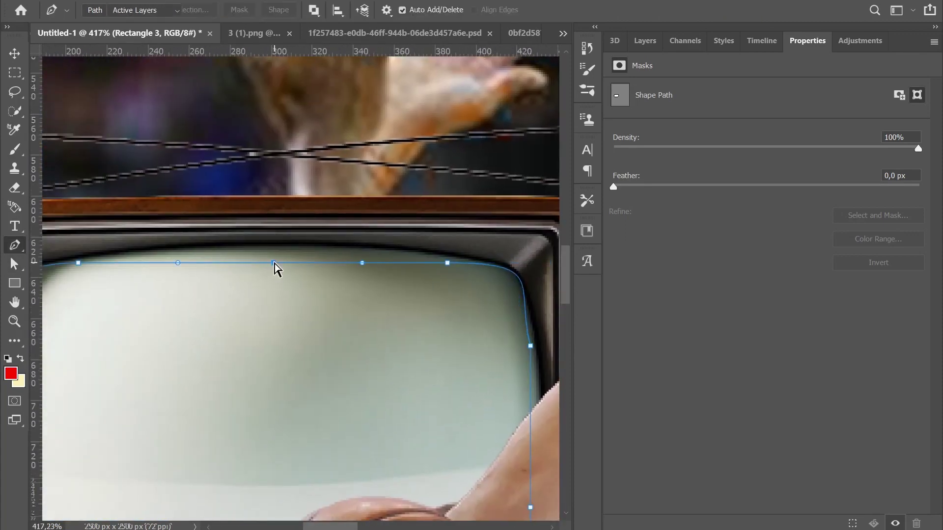
left_click_drag(274, 264, 273, 249)
key("a")
scroll(473, 261, "up", 2, "alt")
left_click_drag(479, 259, 479, 282)
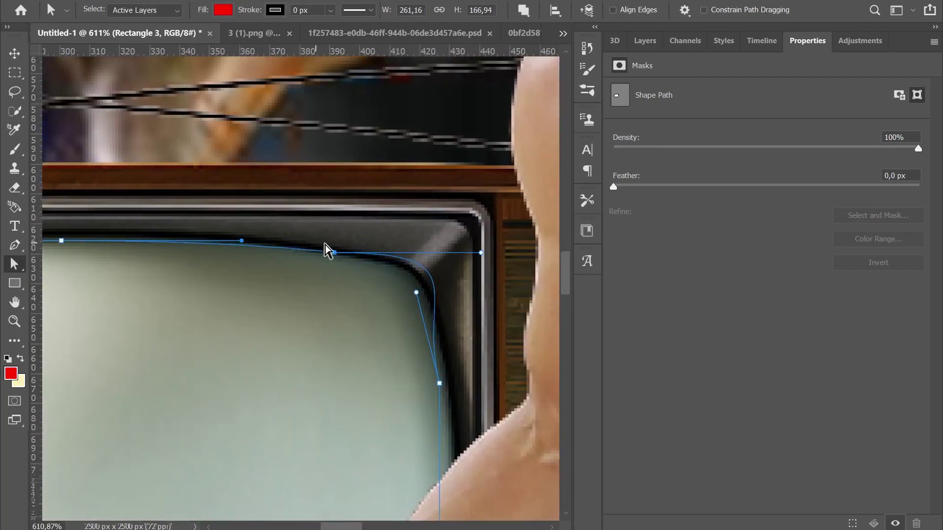
left_click_drag(435, 271, 443, 264)
Step: Stretch Rectangle 3's path out to the screen's corners, bottom edge and right edge
left_click_drag(122, 255, 214, 202)
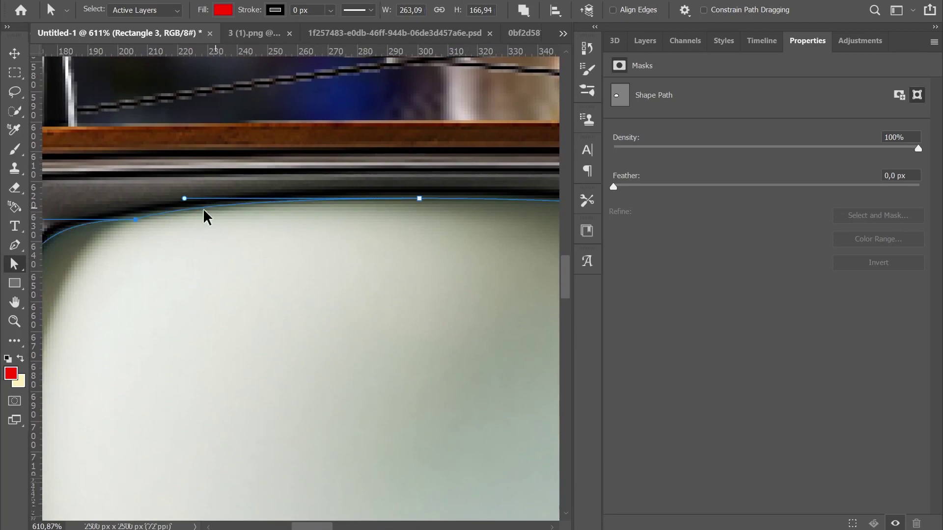
scroll(338, 183, "down", 2)
scroll(294, 245, "left", 3)
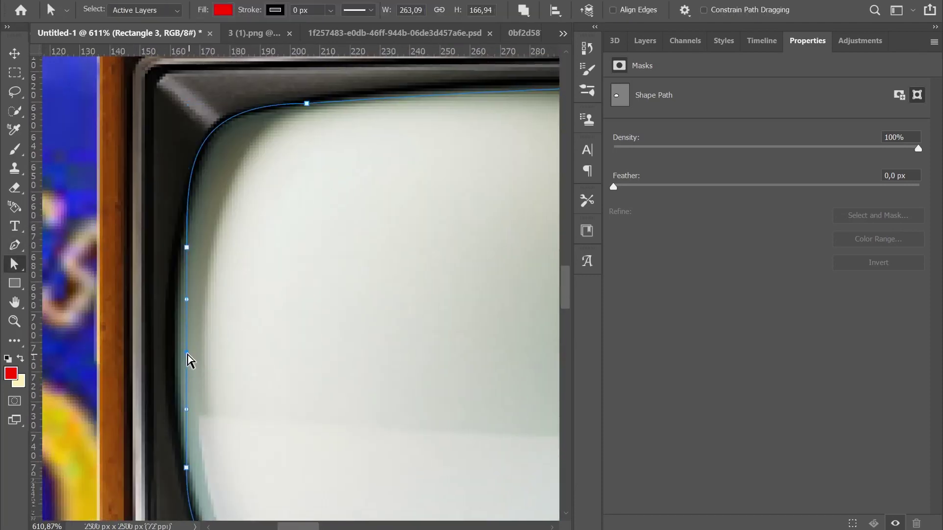
scroll(183, 279, "down", 5)
scroll(231, 312, "down", 4, "alt")
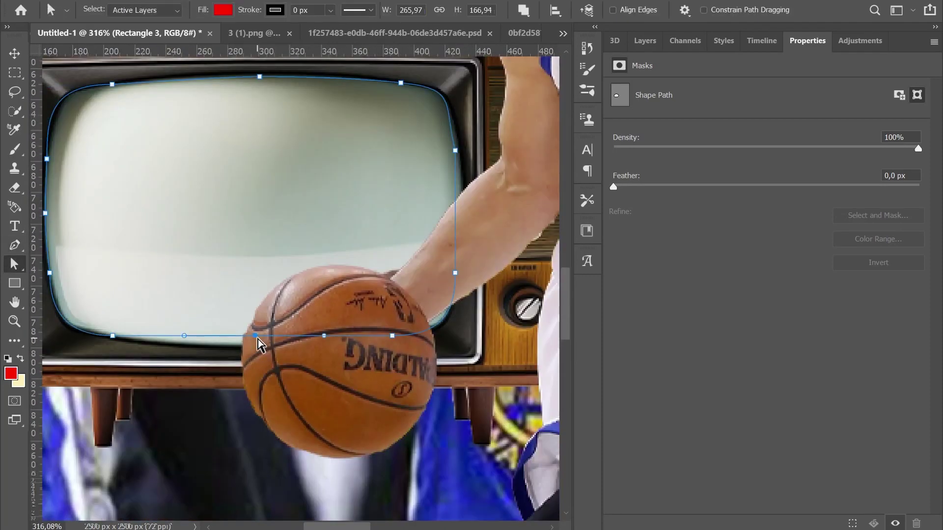
left_click_drag(258, 339, 258, 344)
scroll(137, 302, "up", 6, "alt")
scroll(137, 304, "down", 2, "alt")
scroll(207, 465, "down", 3, "alt")
scroll(345, 198, "right", 5)
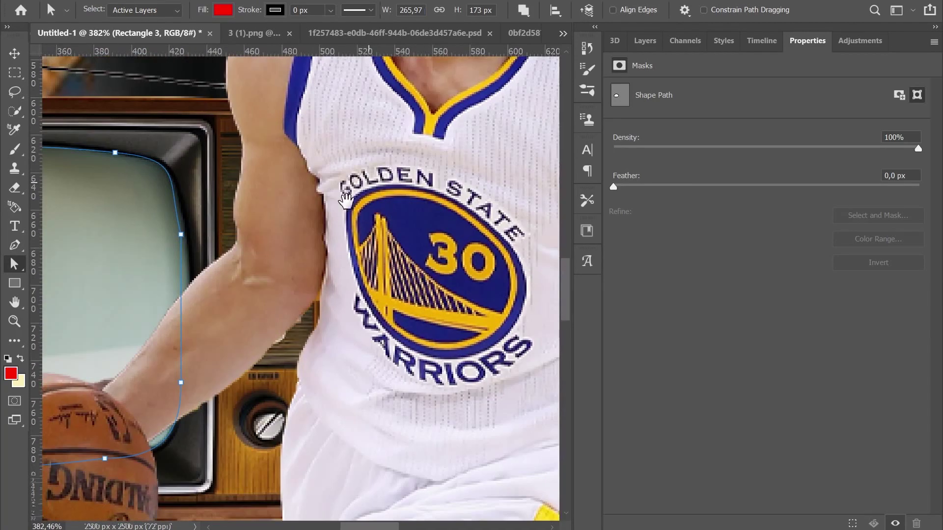
left_click_drag(182, 318, 191, 318)
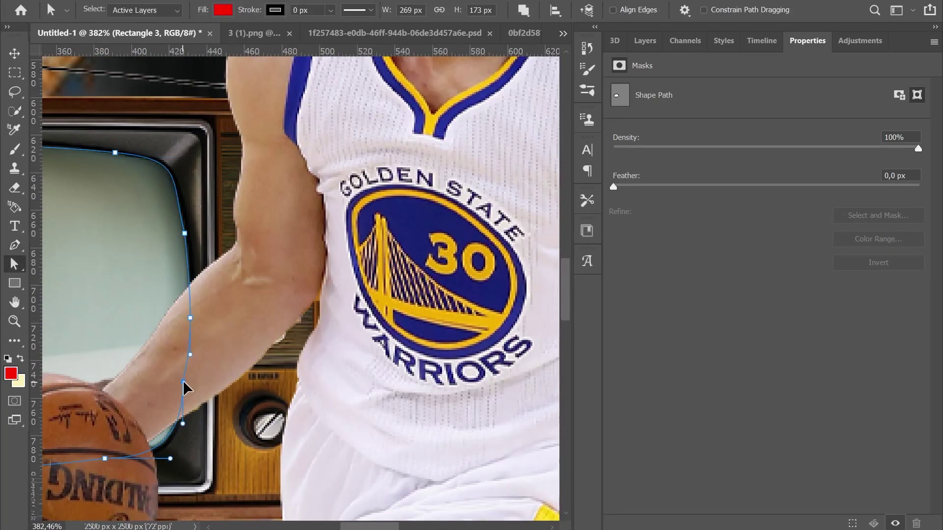
Step: Clip the OIP photo into Rectangle 3 and scale it to fill the top-left TV
key("ctrl+0")
left_click(645, 41)
key("ctrl+alt+g")
scroll(473, 207, "up", 3, "alt")
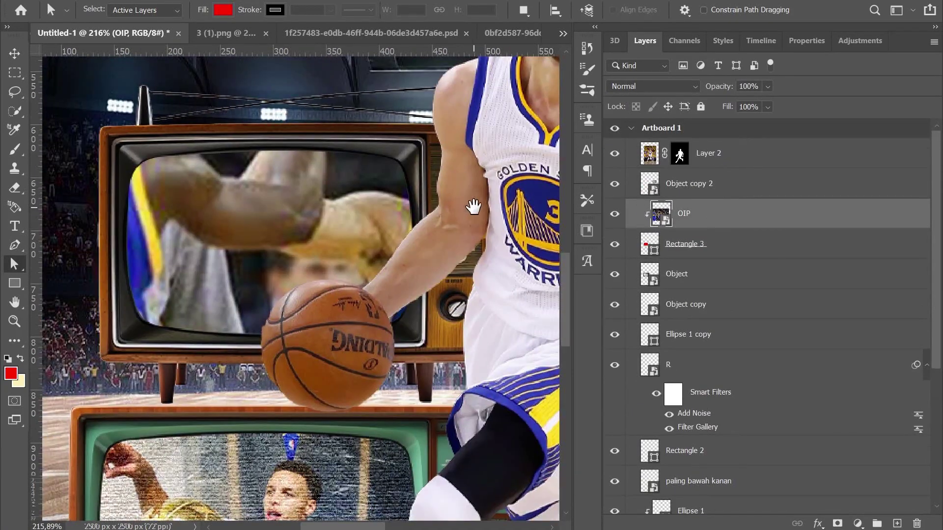
key("ctrl+0")
left_click_drag(275, 201, 295, 201)
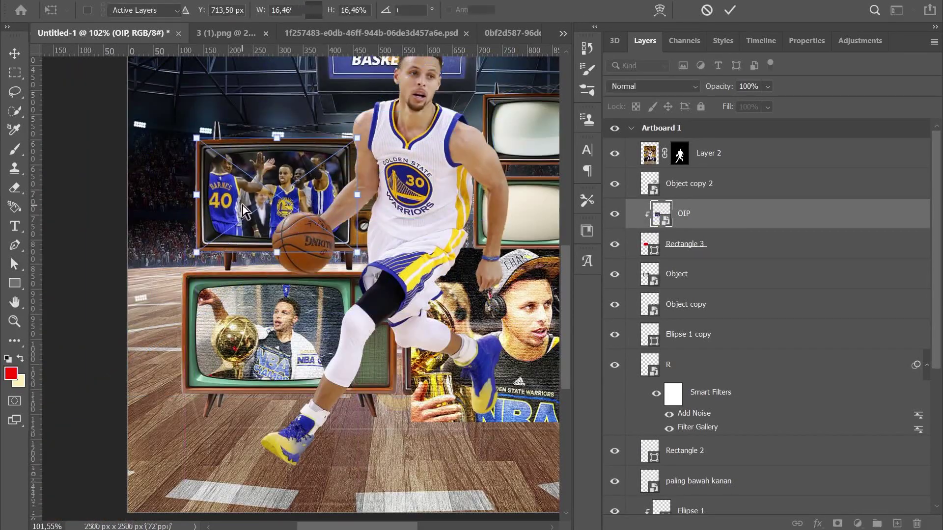
key("alt+t")
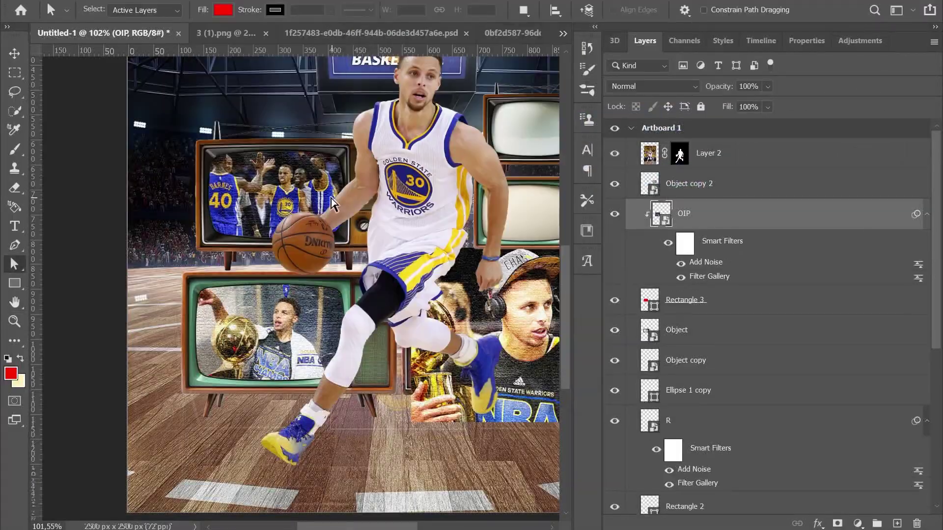
Step: Apply noise and texture filters to the OIP photo and clip a glow ellipse copy above it
left_click(717, 330)
scroll(717, 383, "down", 5)
left_click_drag(711, 406, 707, 214)
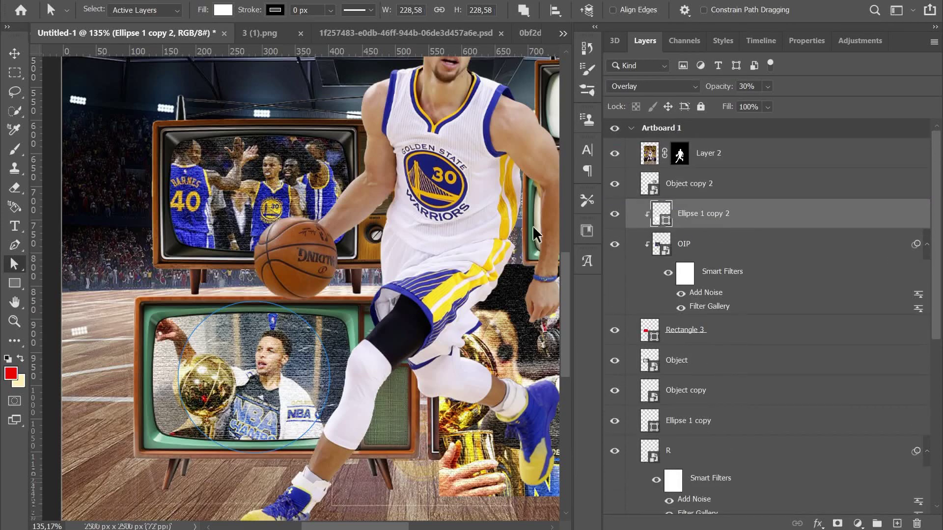
key("ctrl+0")
left_click(713, 421)
key("v")
scroll(727, 427, "down", 2)
key("ctrl+alt+g")
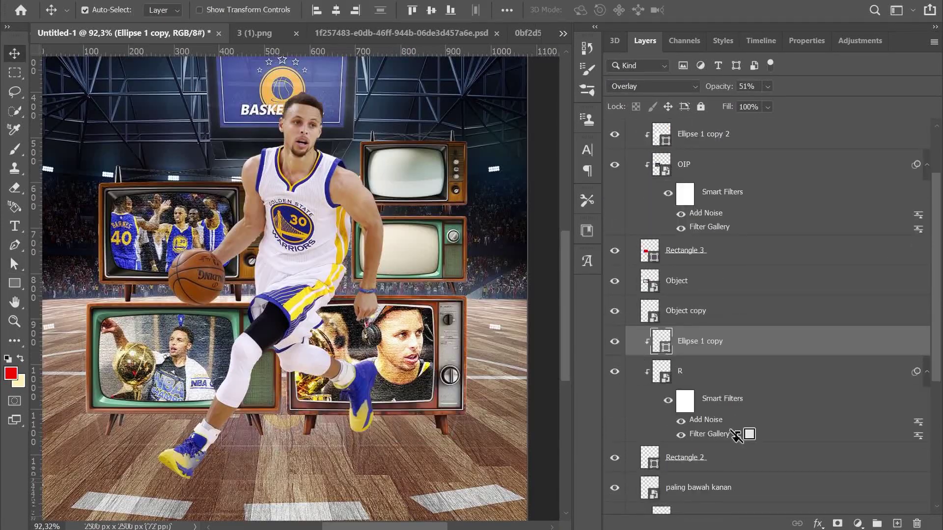
Step: Bring the upper TVs into view and select the Object copy layer
left_click_drag(433, 270, 408, 326)
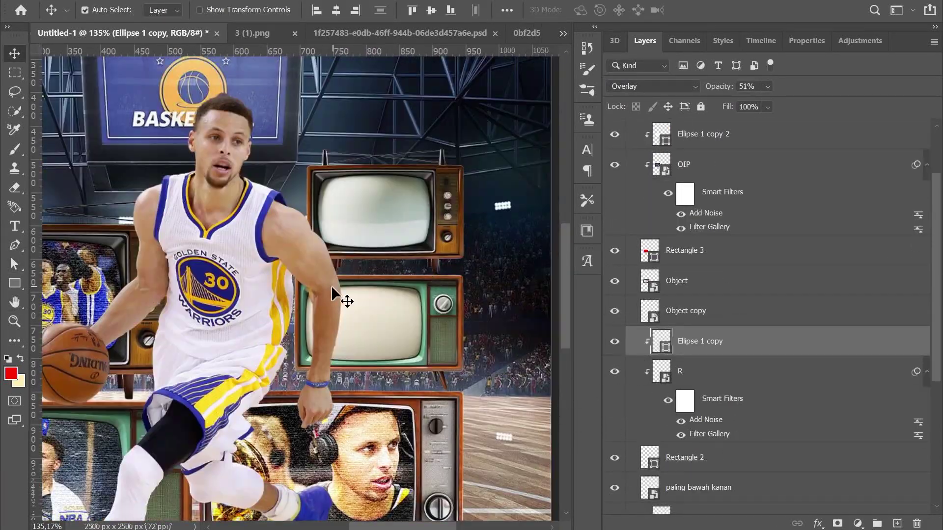
scroll(695, 194, "up", 3)
left_click(695, 187)
key("p")
left_click(669, 388)
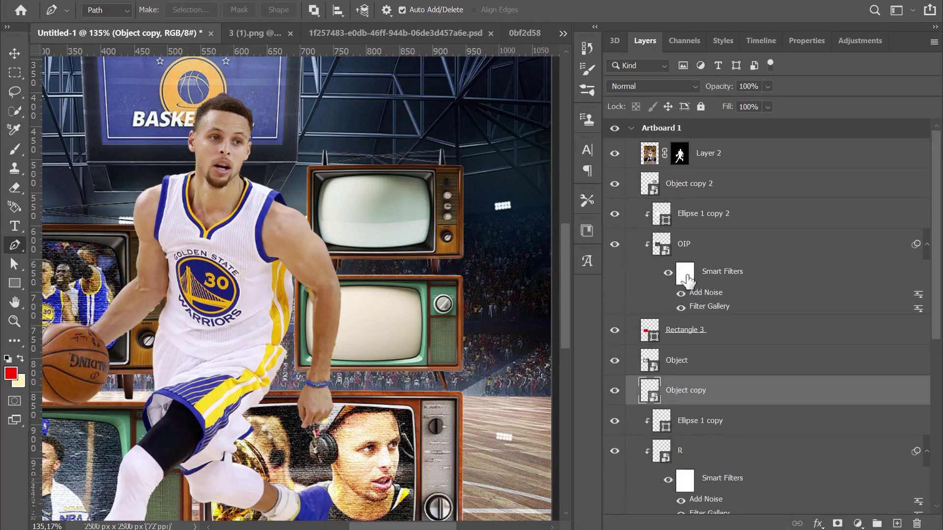
scroll(687, 279, "down", 3)
Step: Draw Rectangle 4 over the green TV screen on the right
key("v")
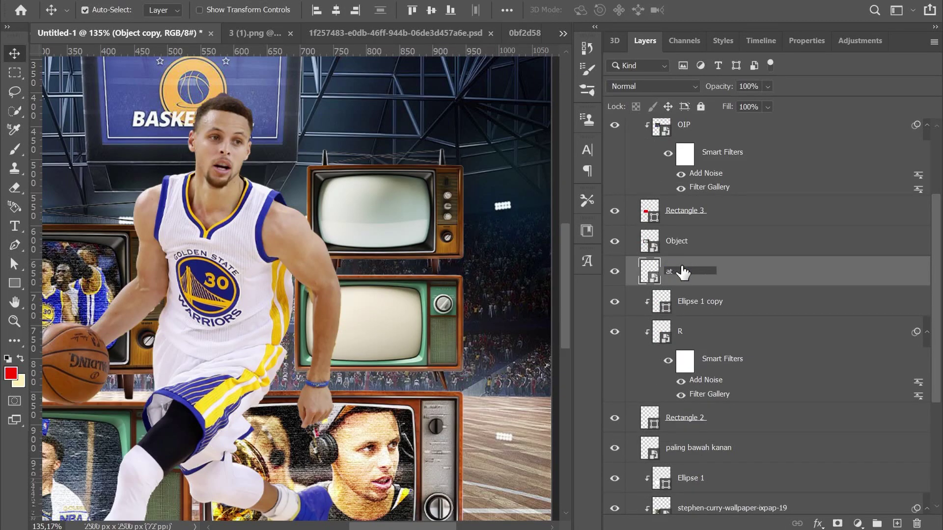
scroll(405, 304, "up", 5, "alt")
key("u")
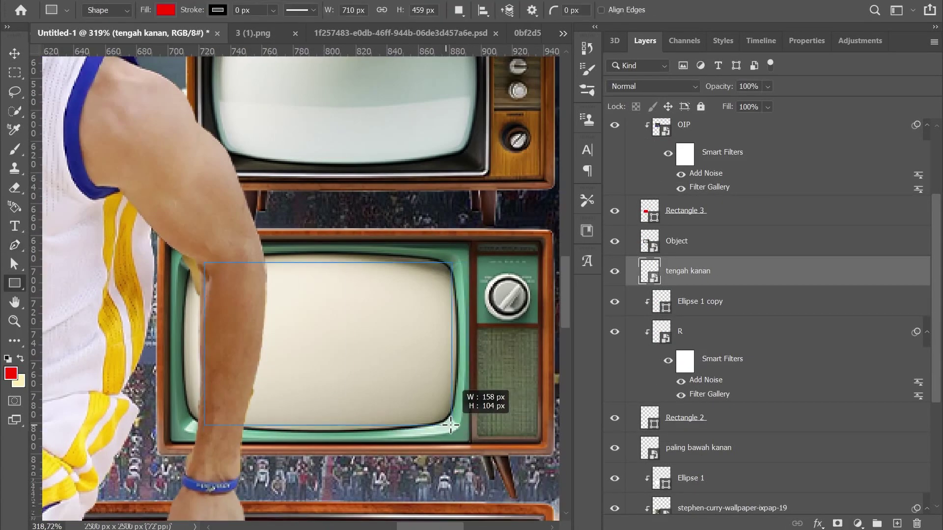
left_click_drag(451, 425, 450, 426)
Step: Pull Rectangle 4's left edge in behind the leg and curve it along the screen
key("a")
scroll(431, 216, "up", 3, "alt")
scroll(404, 203, "up", 2, "alt")
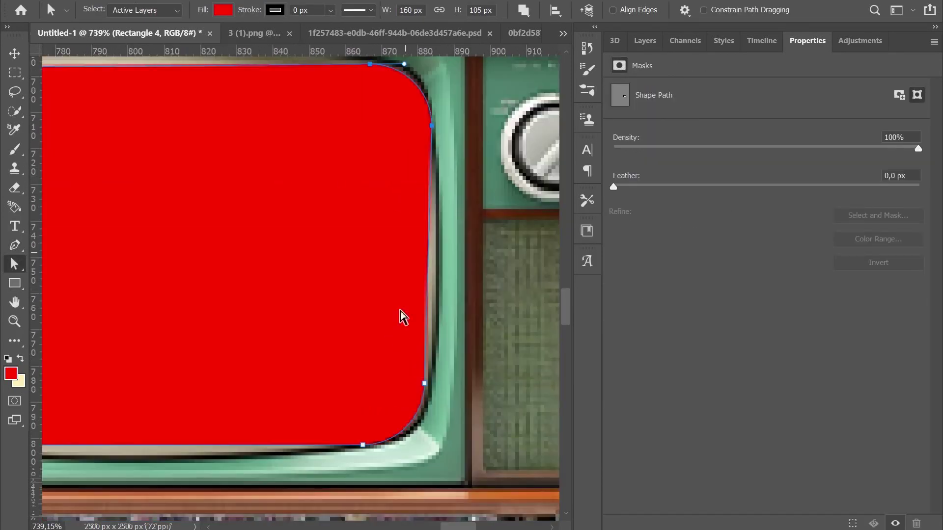
scroll(399, 311, "left", 5)
scroll(389, 284, "down", 1)
left_click_drag(389, 442, 350, 423)
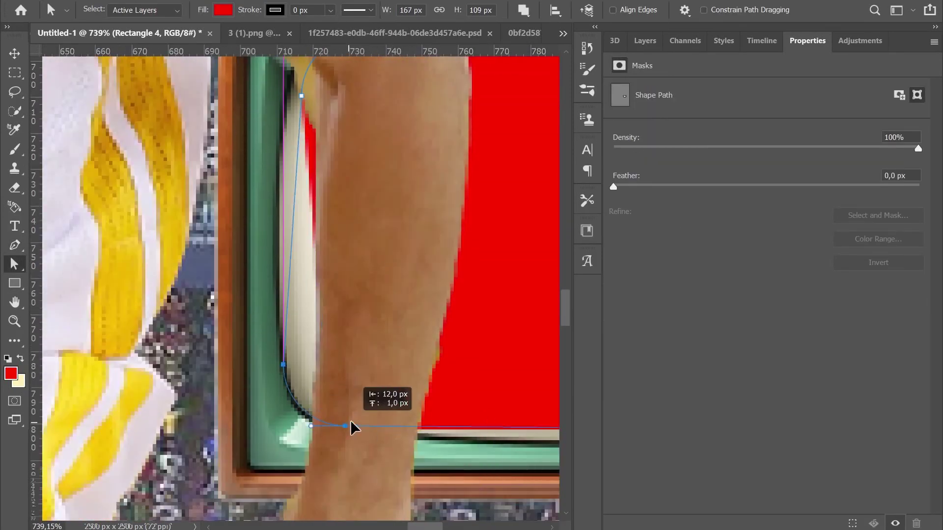
key("p")
key("a")
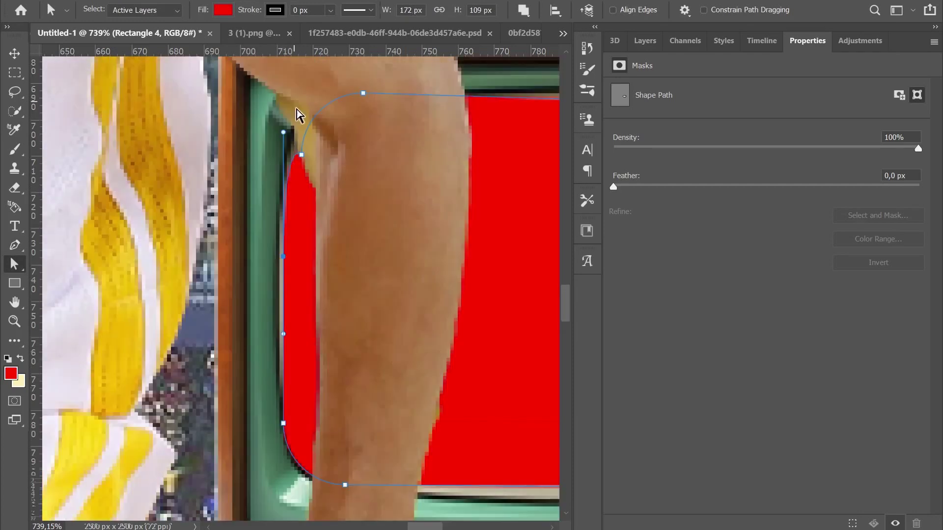
left_click_drag(493, 231, 282, 132)
Step: Fit Rectangle 4's top point, rounded top-right corner and right edge to the screen border
scroll(551, 206, "down", 3)
key("p")
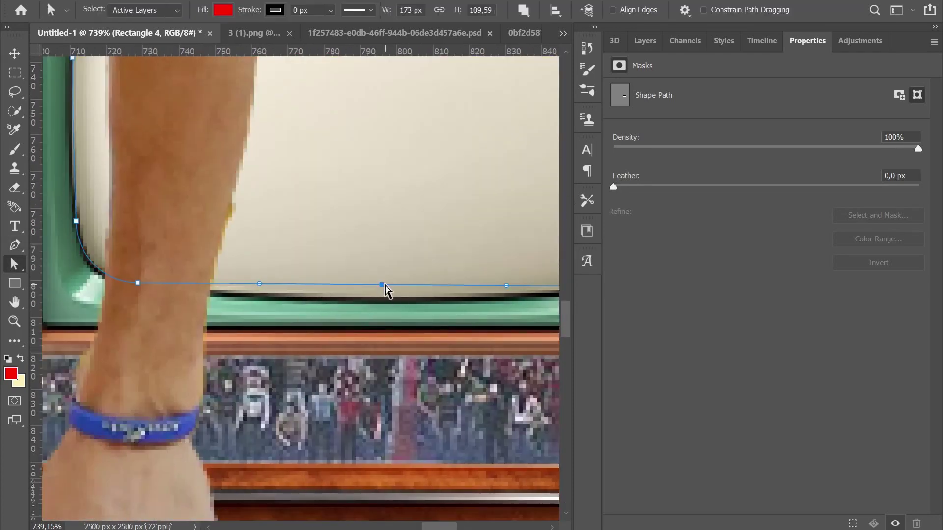
scroll(320, 268, "down", 1)
scroll(282, 177, "up", 3)
key("a")
left_click_drag(279, 175, 279, 169)
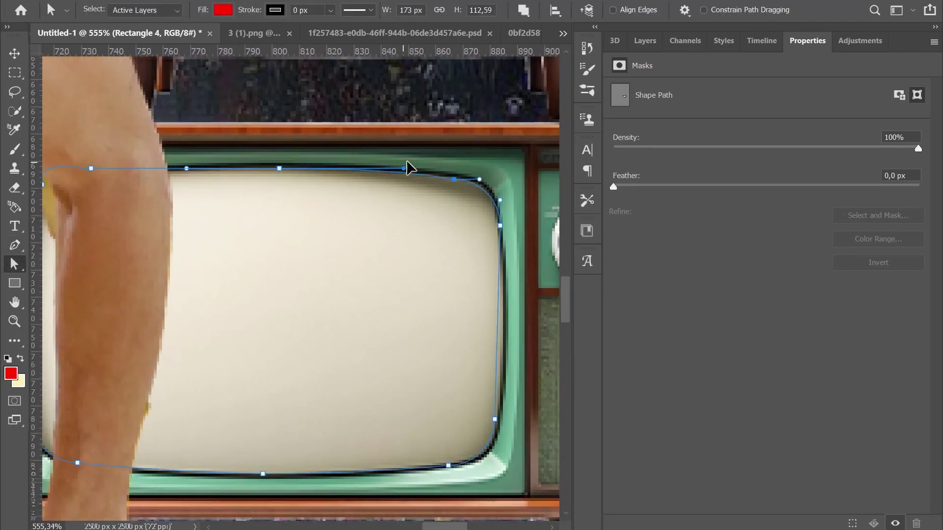
left_click_drag(404, 169, 414, 169)
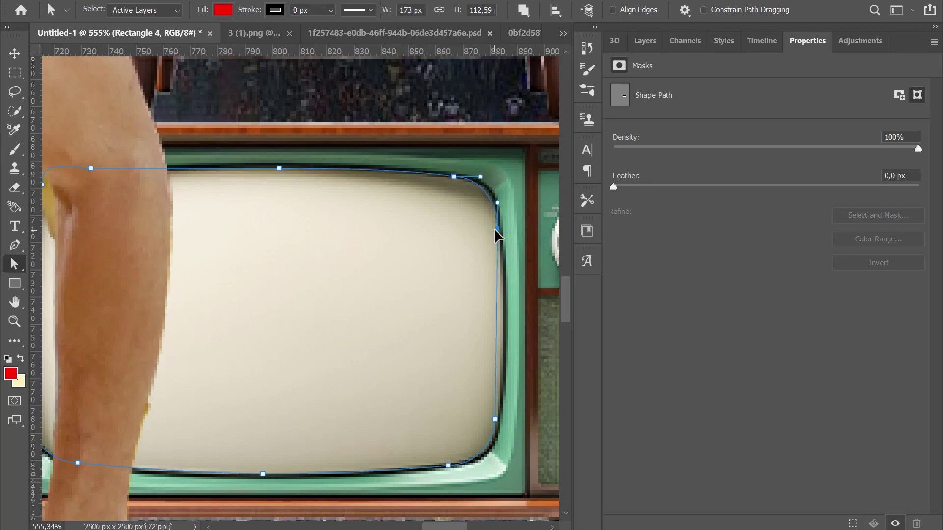
left_click_drag(499, 344, 502, 322)
scroll(502, 322, "up", 1)
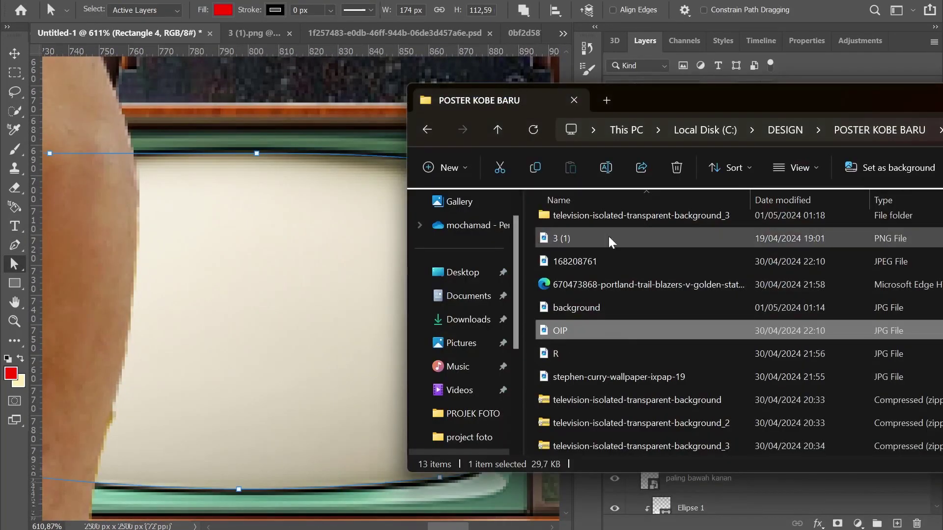
Step: Place the new photo above Rectangle 4 and clip it into the green TV screen shape
key("Return")
scroll(358, 379, "down", 3)
scroll(358, 379, "down", 3)
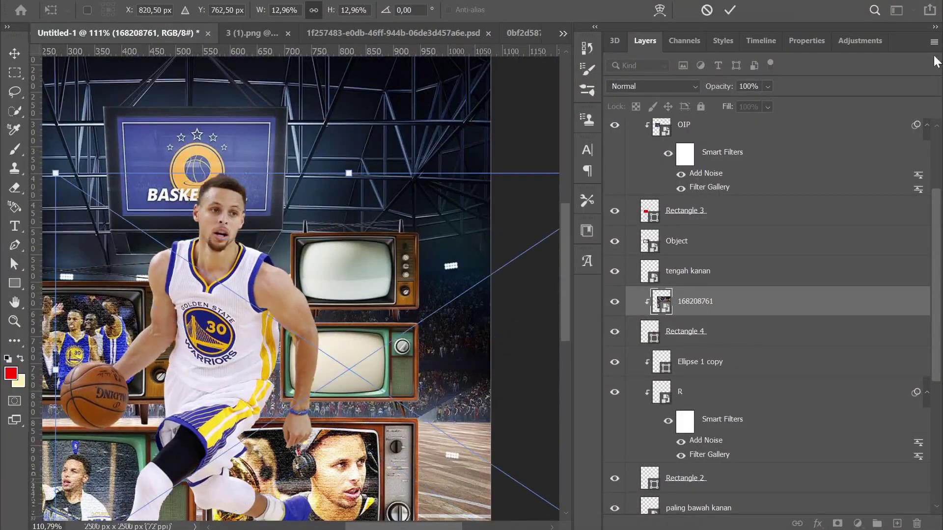
left_click_drag(707, 301, 716, 257)
key("ctrl+alt+g")
left_click_drag(703, 337, 700, 294)
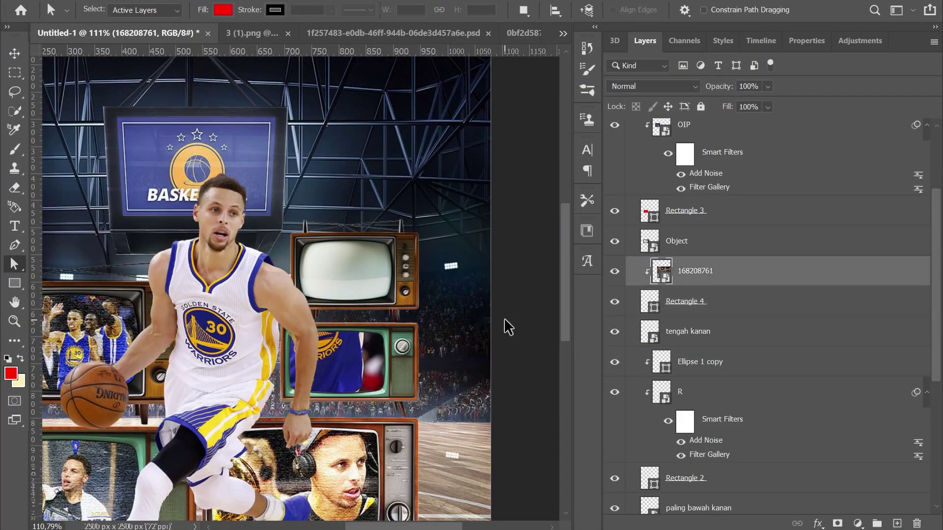
Step: Scale the photo to fit the green TV screen and reapply the texture and noise filters
key("ctrl+t")
scroll(365, 359, "up", 2)
left_click_drag(375, 286, 375, 221)
key("Return")
key("a")
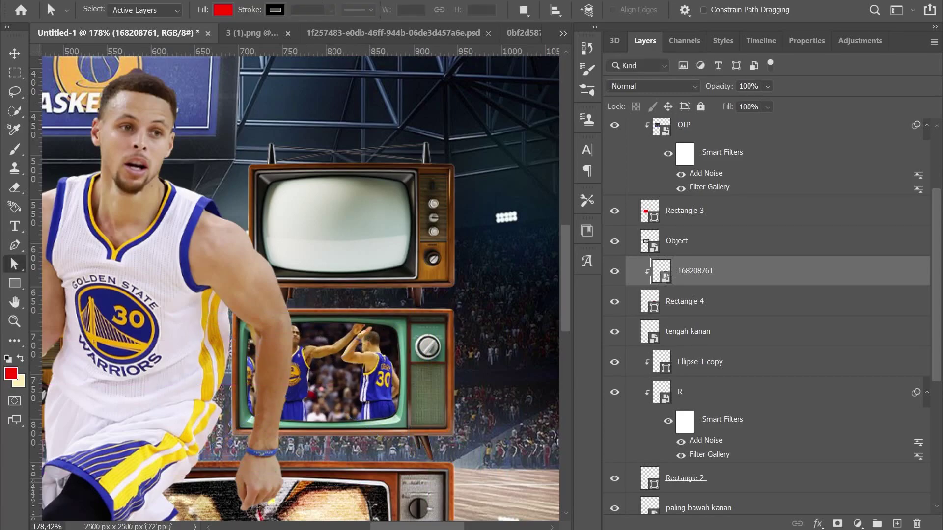
left_click(229, 3)
key("Escape")
Step: Duplicate the glow ellipse, move it over the green TV photo and clip it
scroll(543, 145, "down", 2)
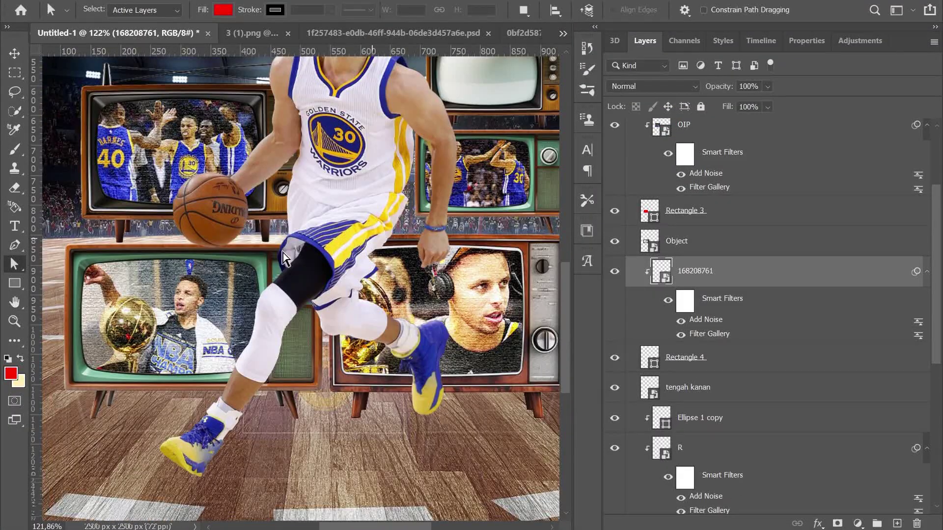
key("v")
left_click_drag(687, 500, 733, 303)
left_click(733, 303, "alt")
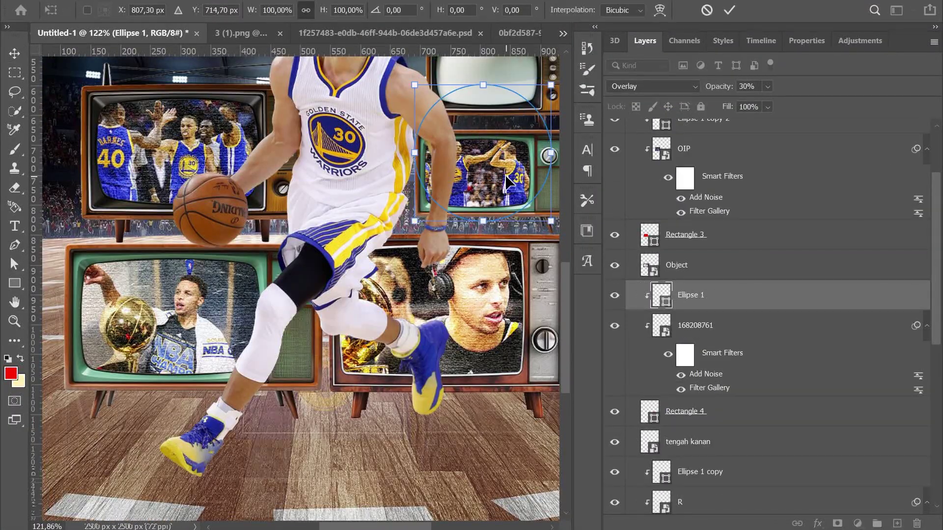
scroll(772, 290, "up", 3)
scroll(751, 382, "up", 1)
scroll(751, 382, "down", 2)
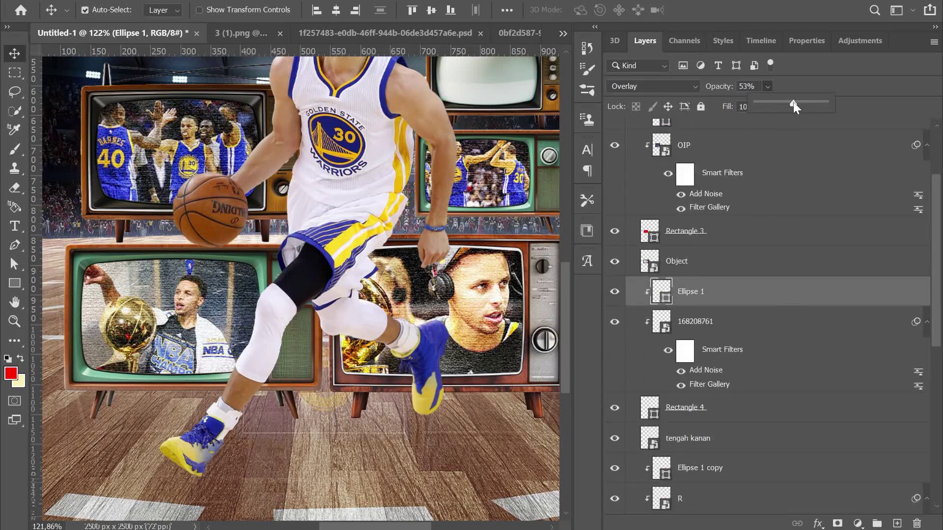
scroll(339, 328, "up", 2)
Step: Enlarge the lower Ellipse 1 glow and raise its opacity to 65%
left_click(339, 329)
key("ctrl+t")
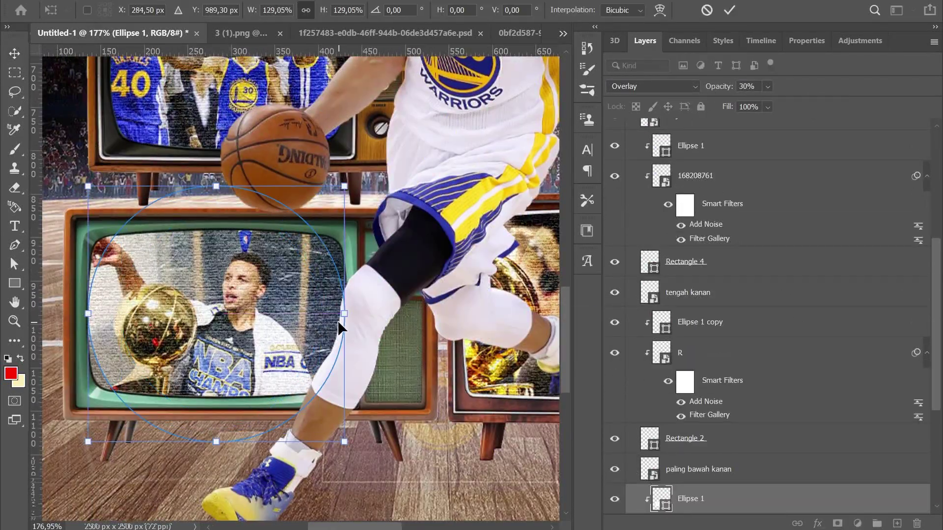
key("Return")
left_click(767, 86)
left_click_drag(774, 98, 809, 111)
Step: Set the copied glow ellipse to 95% opacity and move it to the left
left_click_drag(383, 130, 291, 208)
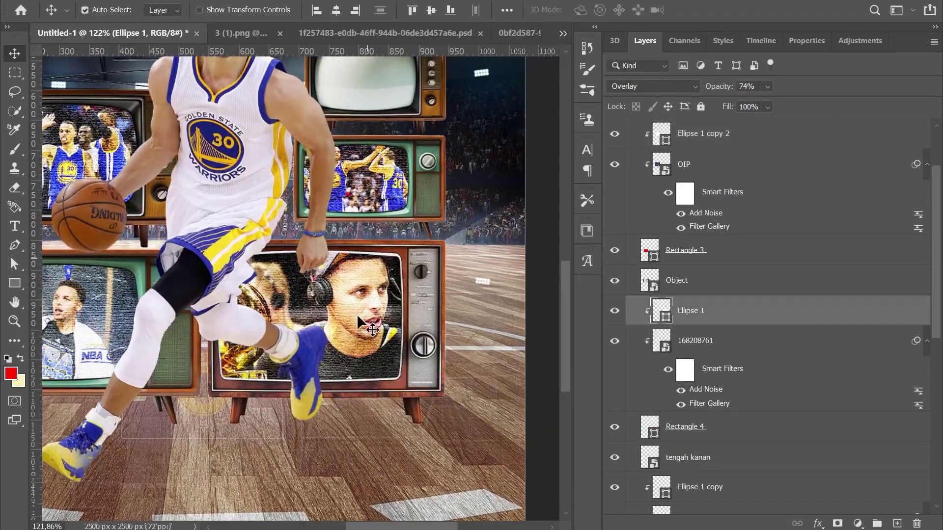
left_click(356, 314)
left_click(767, 86)
left_click_drag(795, 105, 815, 106)
left_click_drag(344, 314, 222, 323)
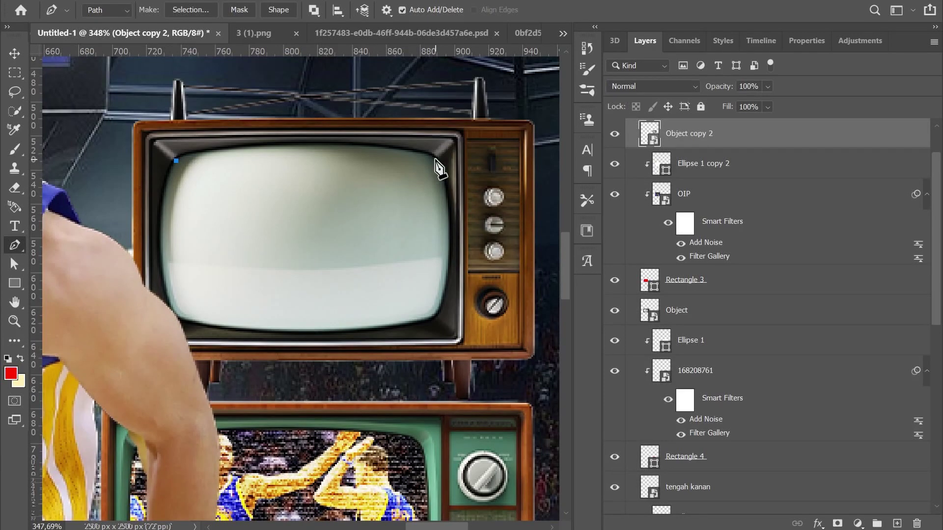
Step: Draw Rectangle 5 over the upper TV's blank screen and bend its top-left corner to match
key("u")
left_click_drag(436, 319, 437, 320)
left_click_drag(184, 311, 225, 306)
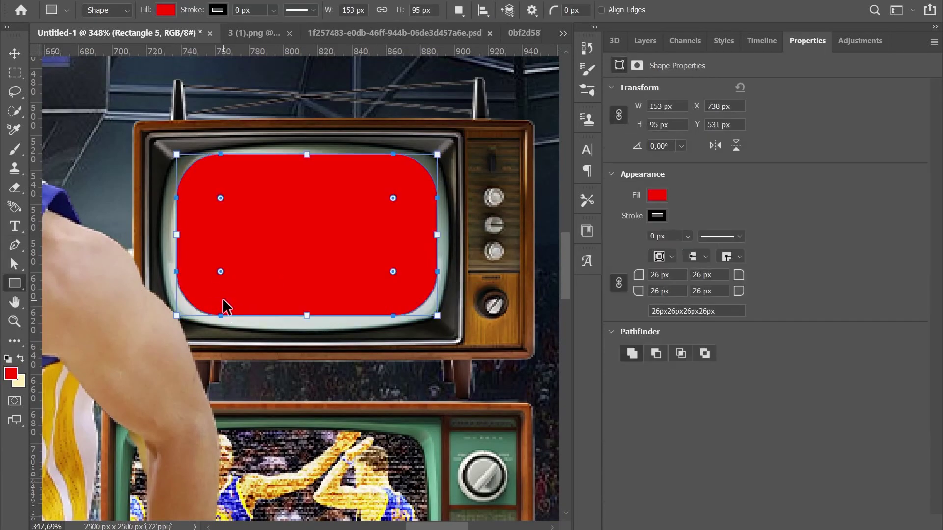
key("a")
scroll(209, 198, "up", 2)
left_click_drag(156, 122, 123, 235)
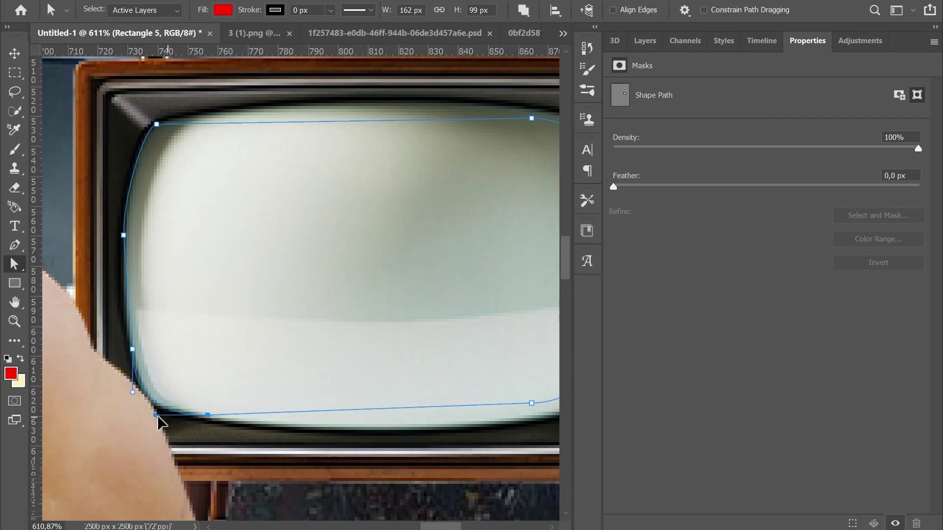
Step: Add an anchor on the top edge and curve the bottom edge to follow the screen
left_click_drag(360, 361, 218, 319)
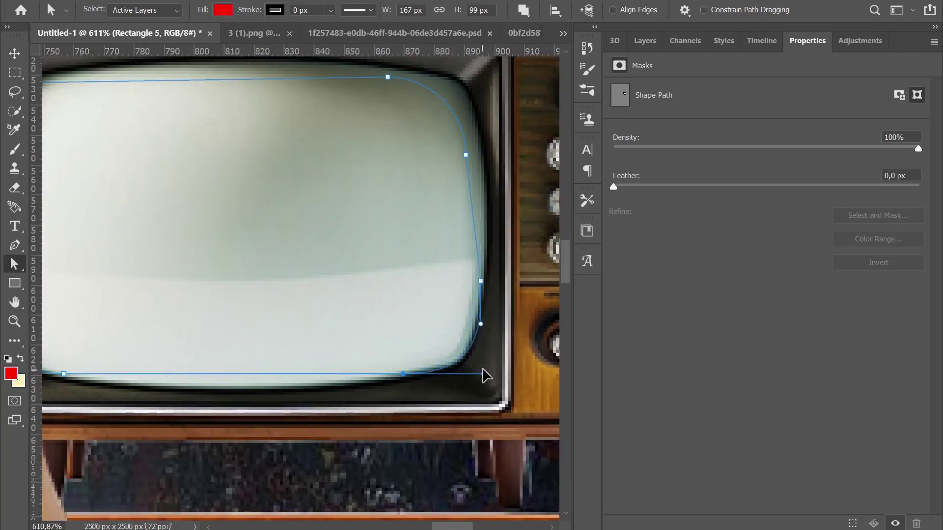
scroll(379, 151, "up", 3)
scroll(289, 158, "left", 3)
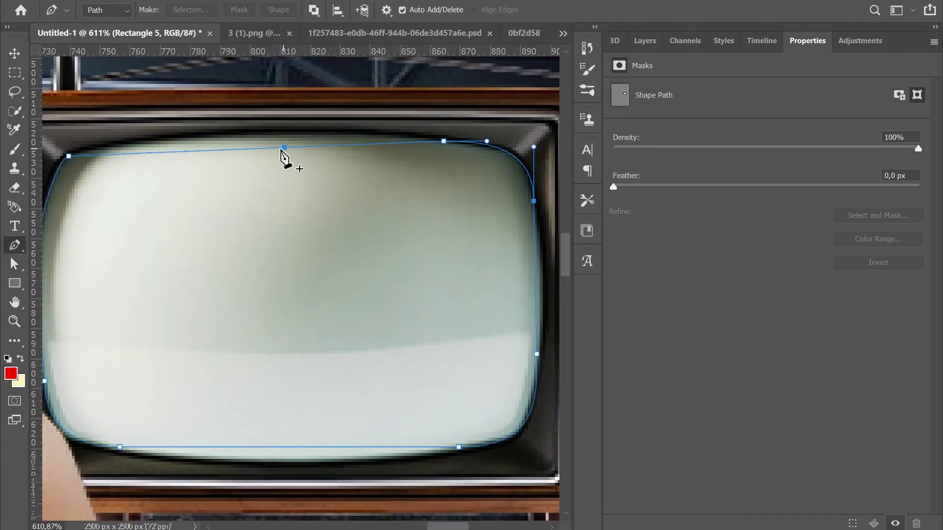
left_click(279, 140)
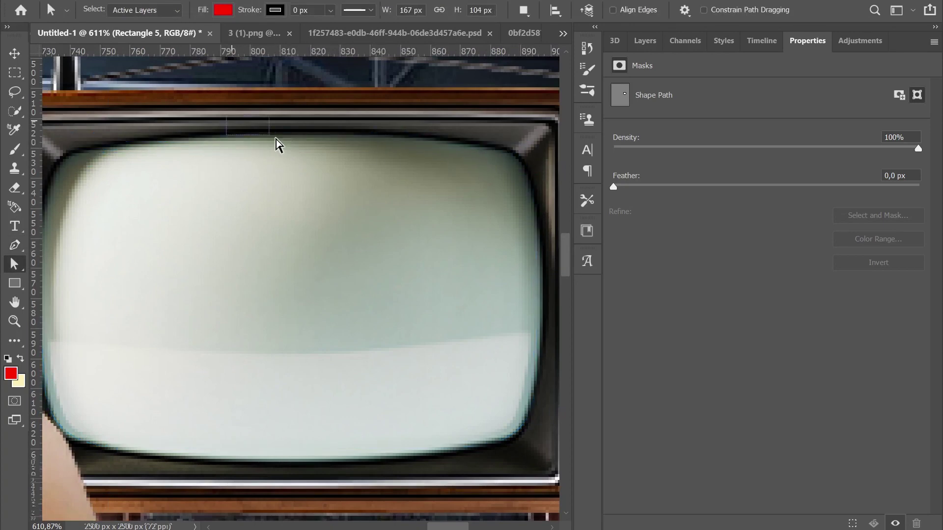
left_click_drag(281, 448, 275, 457)
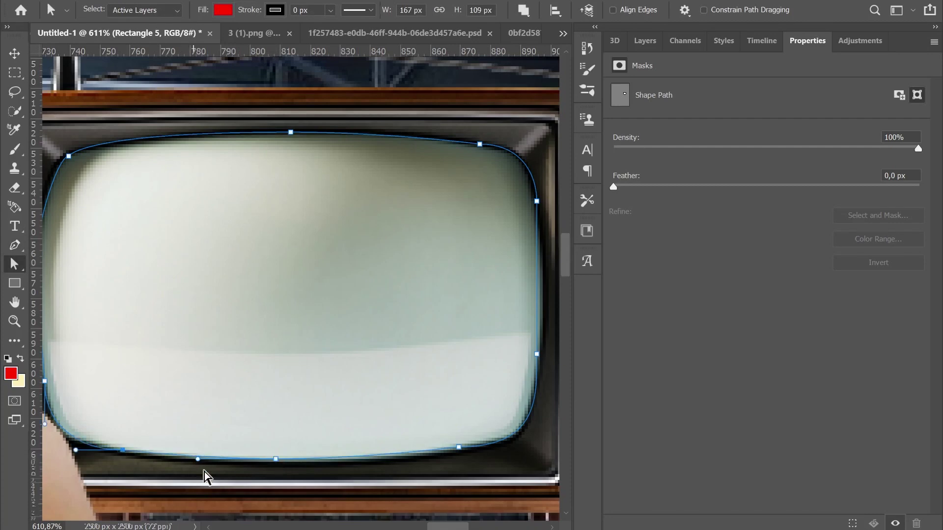
Step: Preview the source photos and drag the Warriors–Portland game photo into the poster
left_click(645, 41)
key("alt+Tab")
double_click(612, 269)
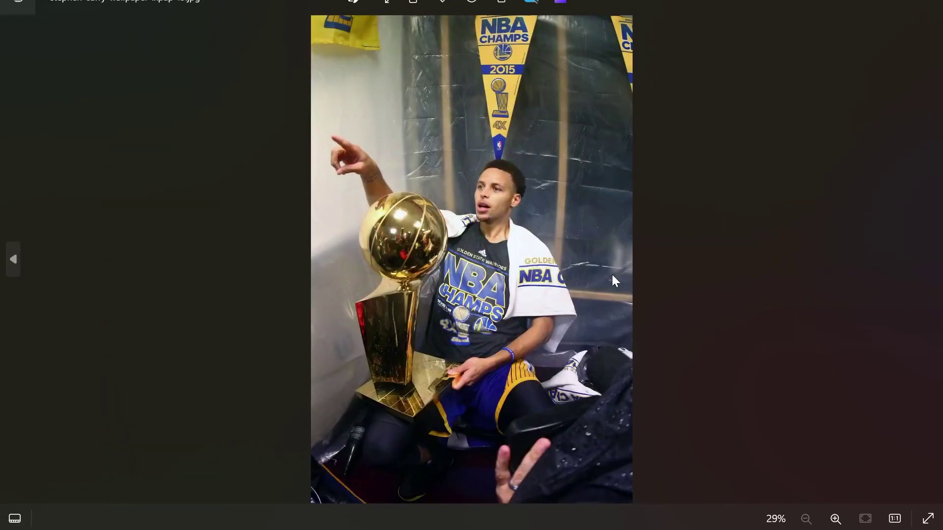
key("alt+F4")
key("alt+Tab")
key("alt+Tab")
key("Return")
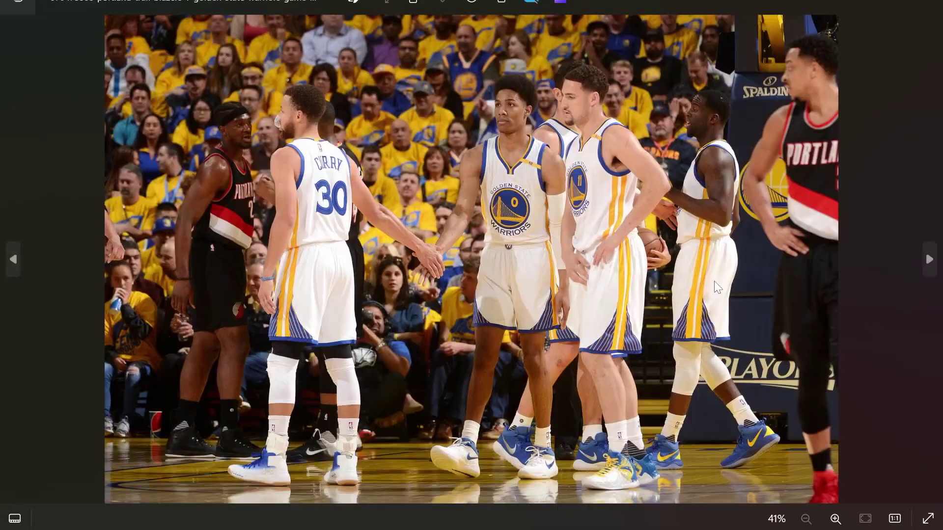
key("alt+F4")
mouse_move(647, 341)
left_mouse_down()
mouse_move(602, 226)
mouse_move(695, 164)
mouse_move(694, 181)
left_mouse_up()
Step: Clip the game photo into Rectangle 5, scale it onto the upper TV, and add noise
key("ctrl+alt+g")
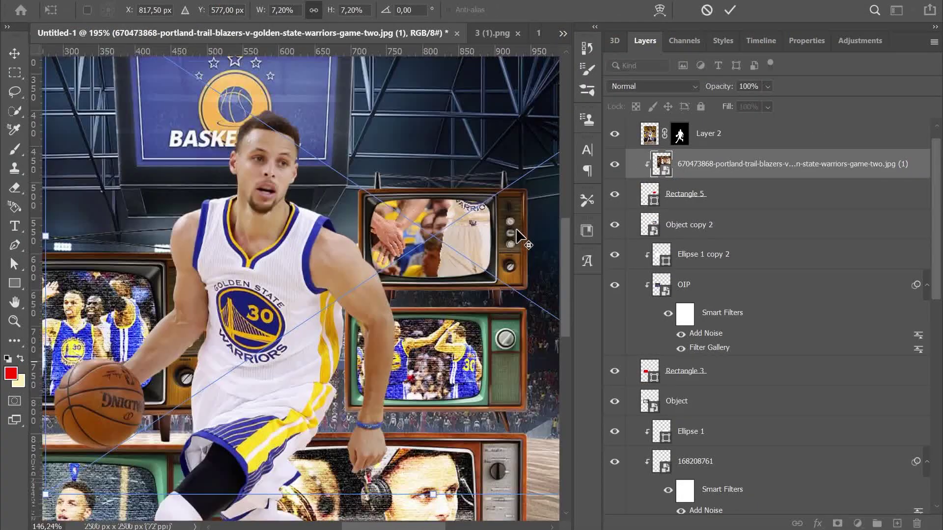
key("ctrl+t")
left_click_drag(294, 377, 325, 319)
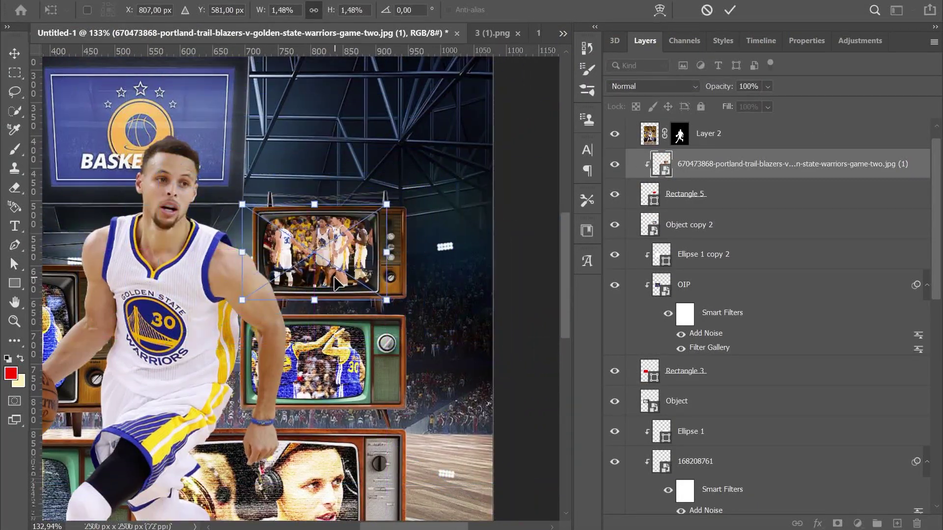
scroll(326, 319, "up", 3)
key("Return")
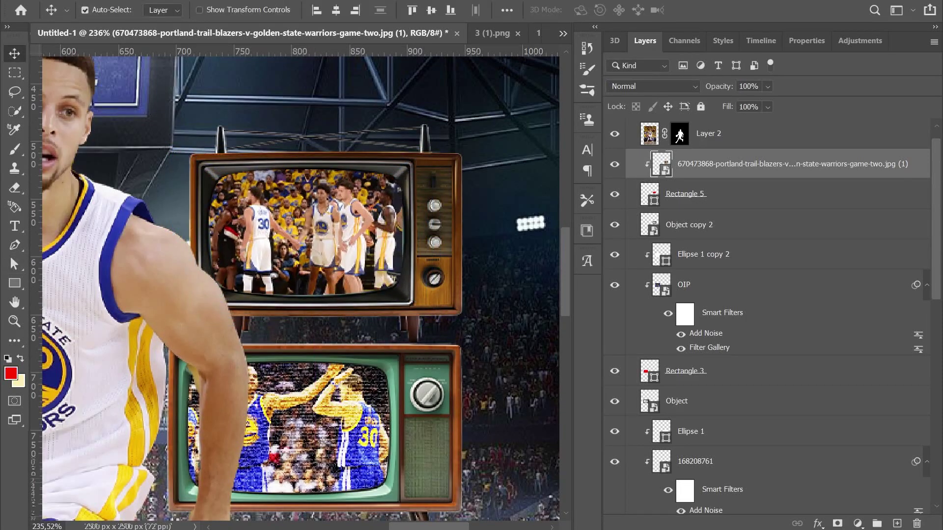
left_click(202, 0)
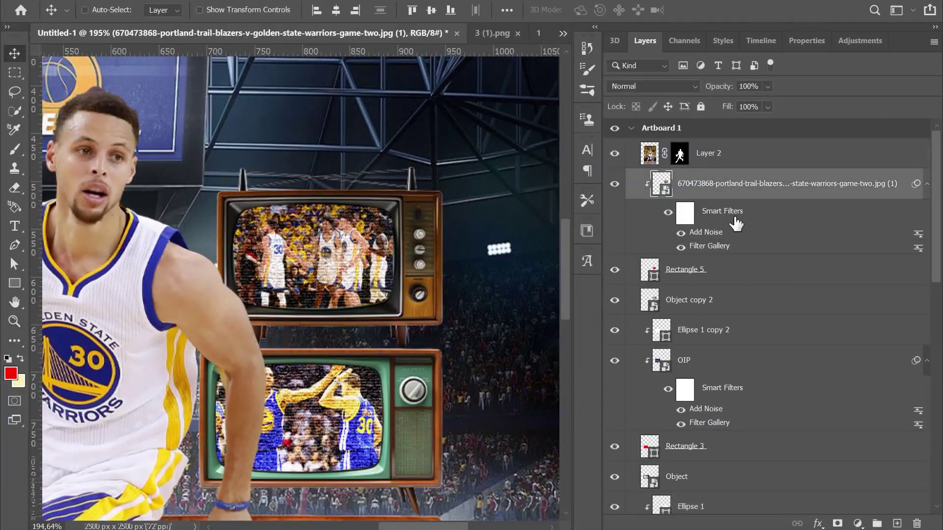
Step: Move the Ellipse 1 glow under Layer 2, over the upper TV, at 52% opacity
left_click_drag(688, 487, 707, 170)
key("ctrl+t")
left_click_drag(337, 266, 382, 275)
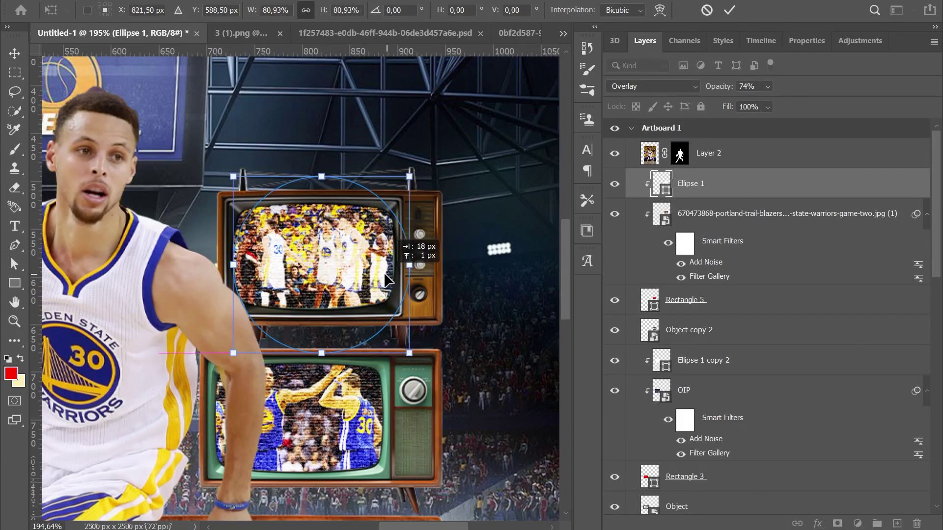
key("Return")
left_click_drag(767, 86, 773, 103)
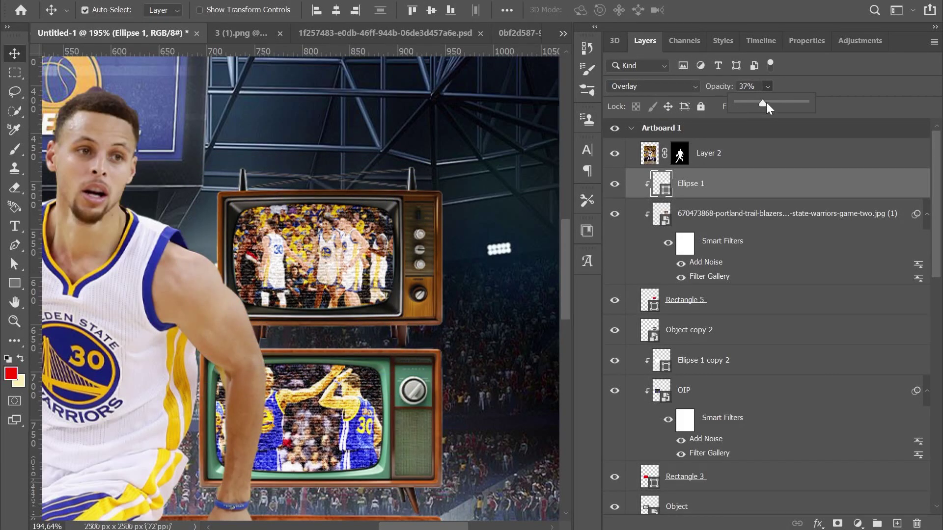
Step: Fit the artboard in view and select the game photo layer
key("ctrl+0")
scroll(391, 241, "up", 2)
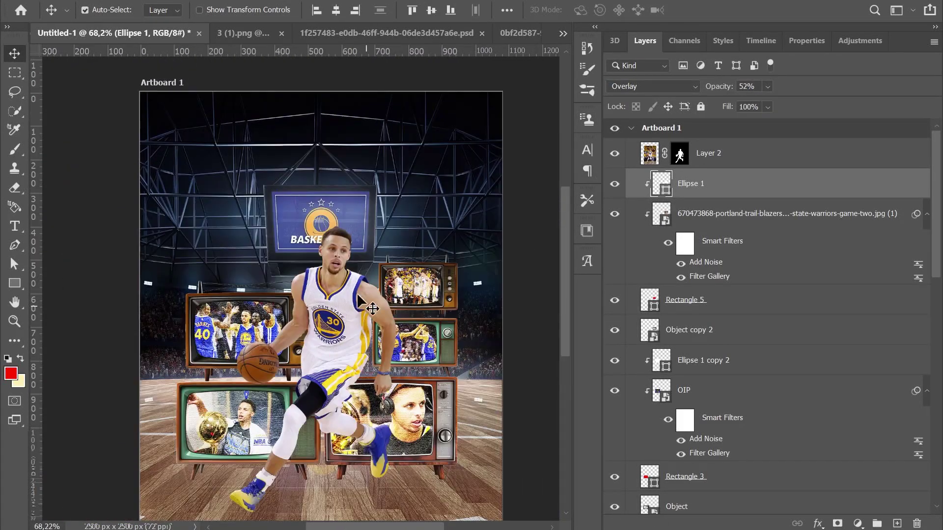
left_click(352, 294)
left_click(417, 241)
Step: Apply Camera Raw to the game photo: Clarity +30, Dehaze +48, Sharpening 22
key("ctrl+shift+a")
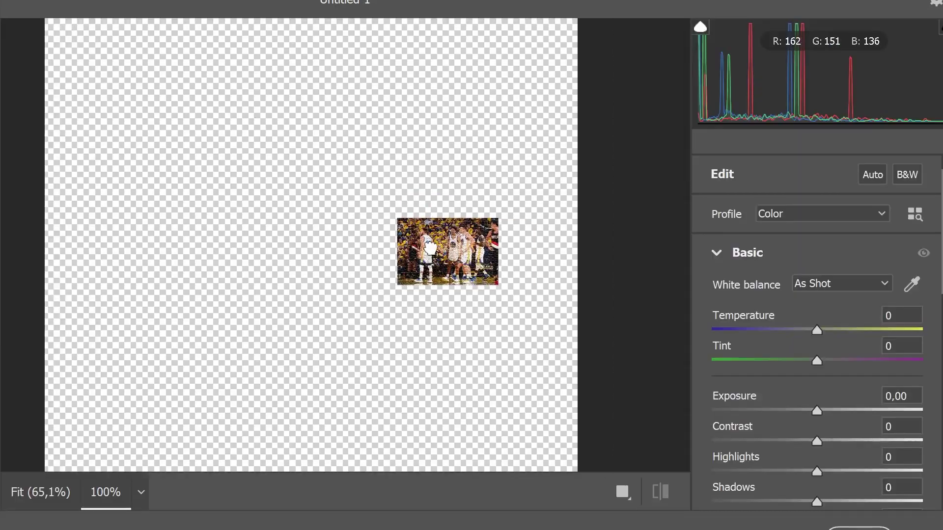
scroll(827, 342, "down", 5)
left_click_drag(822, 313, 848, 314)
left_click_drag(816, 344, 867, 344)
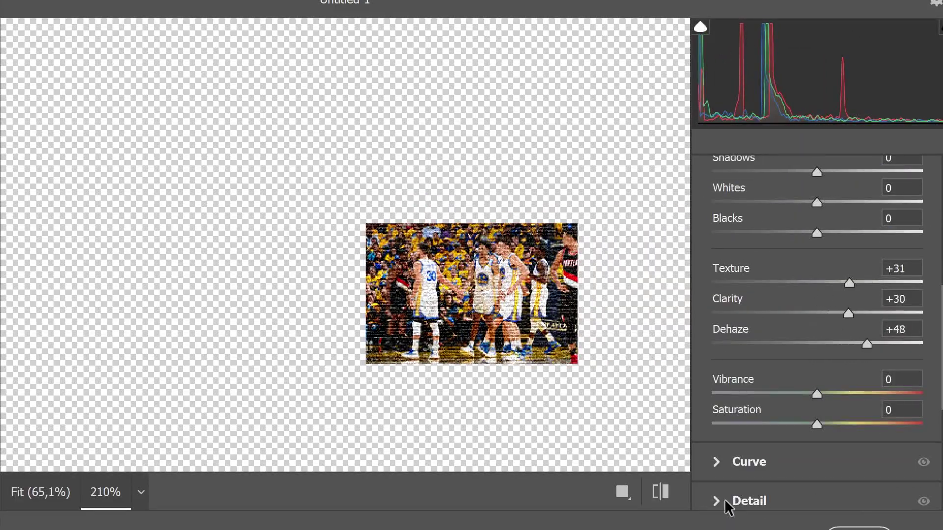
left_click(726, 501)
left_click_drag(712, 181, 742, 181)
key("Return")
Step: Give the Curry layer Camera Raw Texture +51, Clarity +30, Dehaze +28 and Sharpening 7
left_click(255, 86)
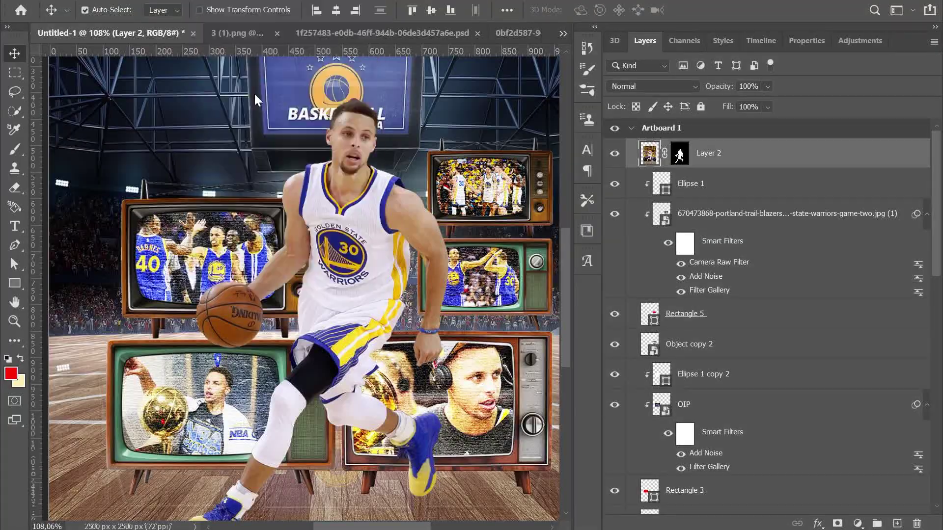
left_click(738, 256)
scroll(786, 294, "down", 5)
scroll(409, 162, "up", 3)
left_click_drag(817, 251, 871, 252)
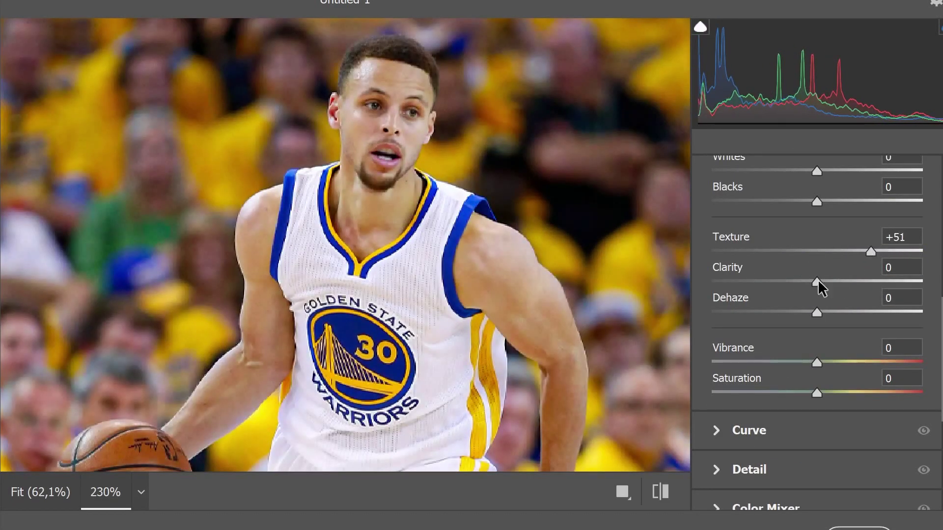
mouse_move(817, 313)
left_mouse_down()
mouse_move(847, 312)
mouse_move(849, 282)
left_mouse_up()
left_click(749, 469)
left_click_drag(711, 302, 721, 301)
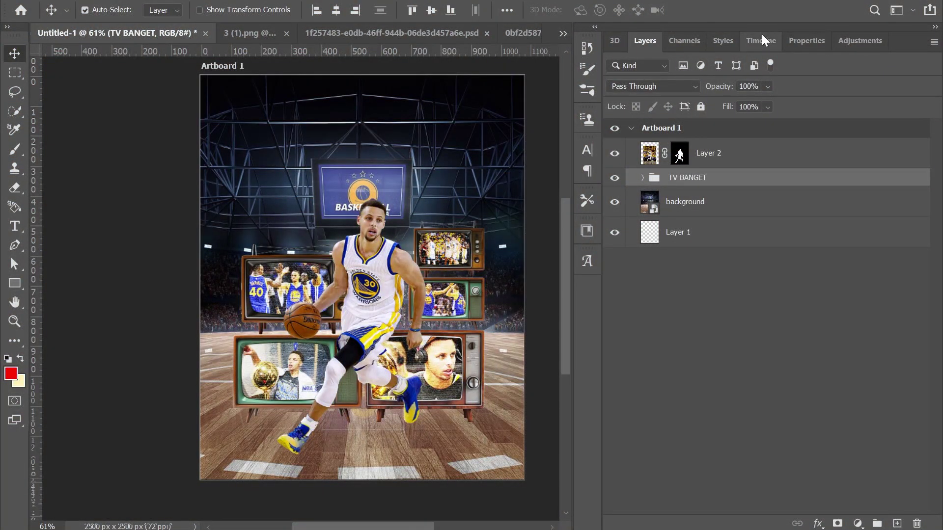
Step: Add an Exposure 1 adjustment layer with exposure pulled down to about -4,62
left_click(807, 41)
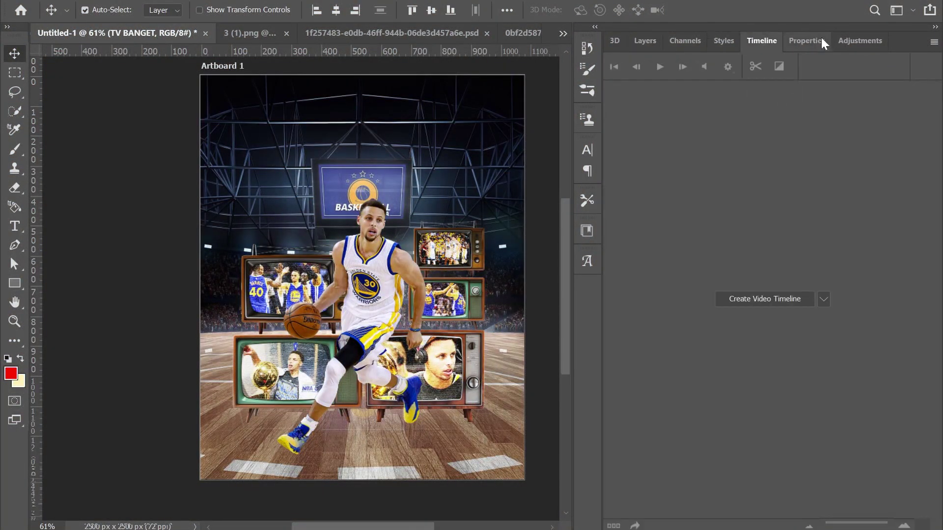
left_click(837, 41)
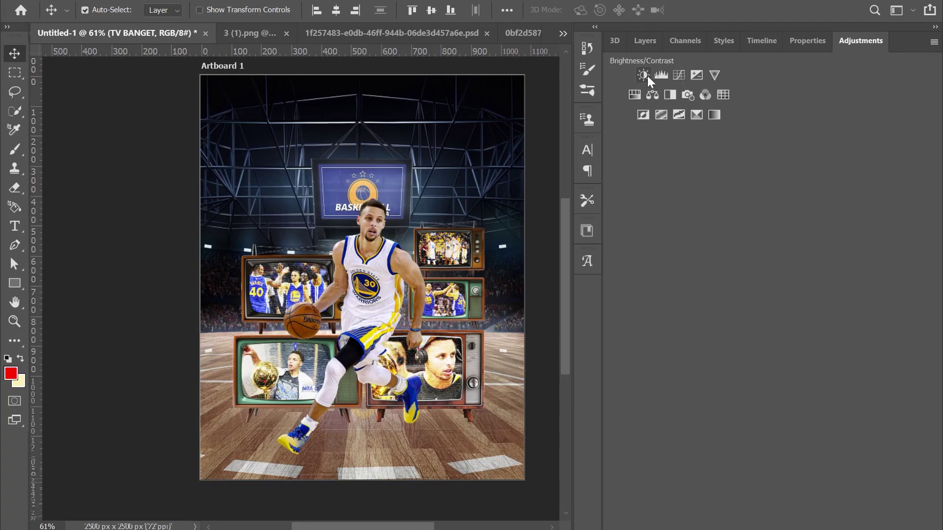
left_click(697, 76)
left_click_drag(751, 125, 673, 130)
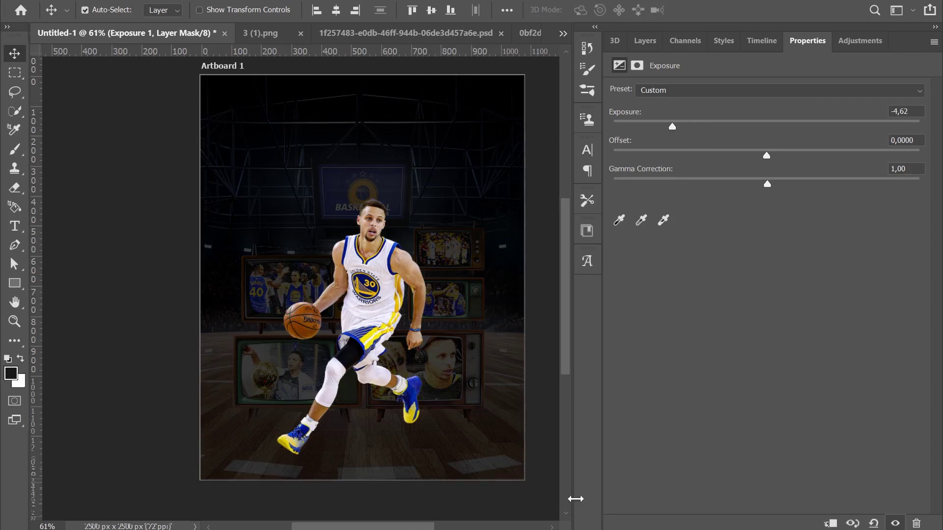
left_click(648, 42)
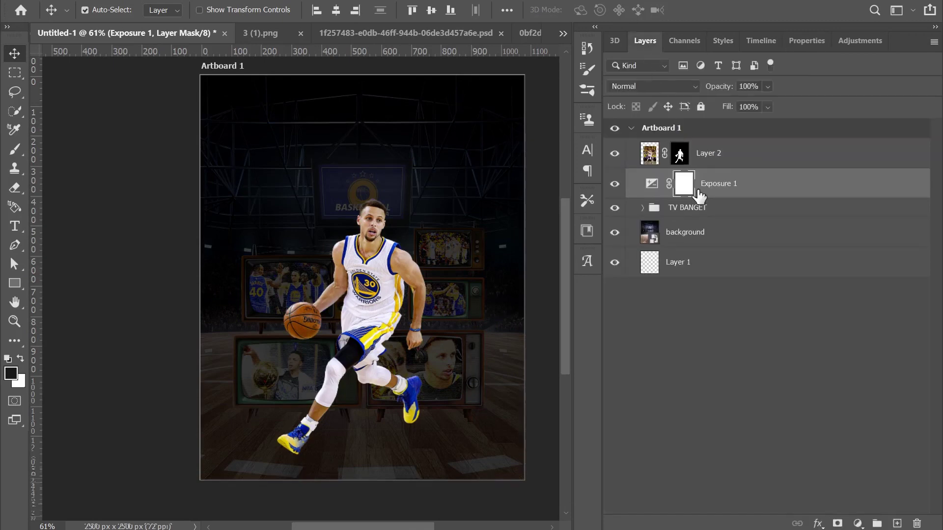
Step: Draw a floor path and turn it into a filled dark trapezoid shape
key("p")
scroll(241, 327, "up", 4)
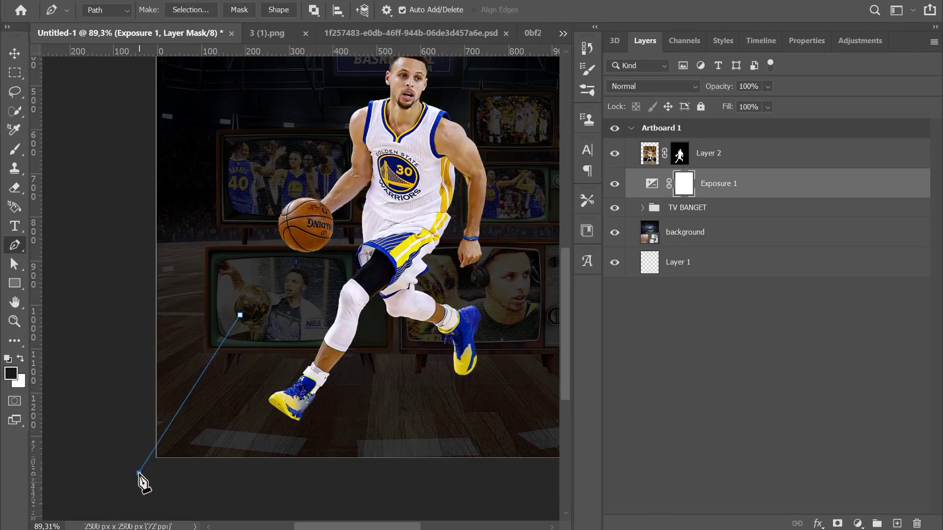
scroll(218, 413, "down", 3)
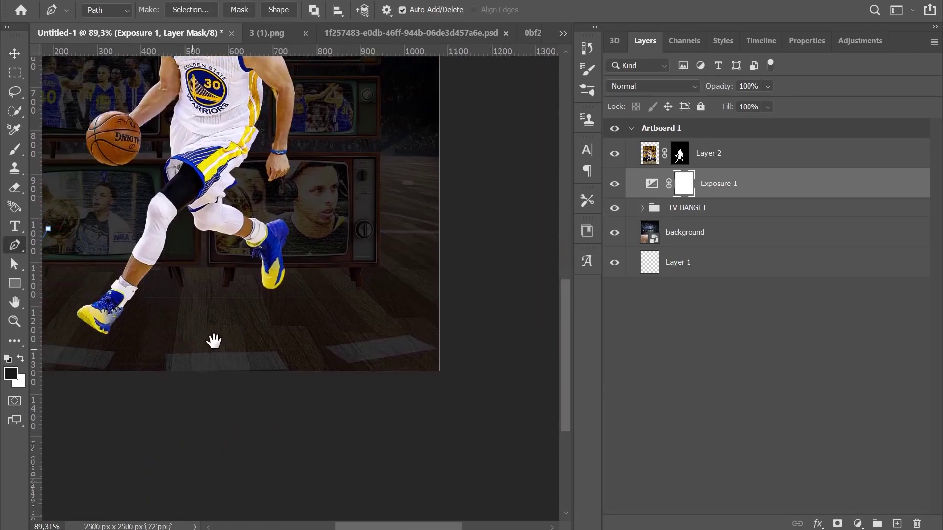
scroll(267, 284, "down", 2)
scroll(356, 293, "down", 2)
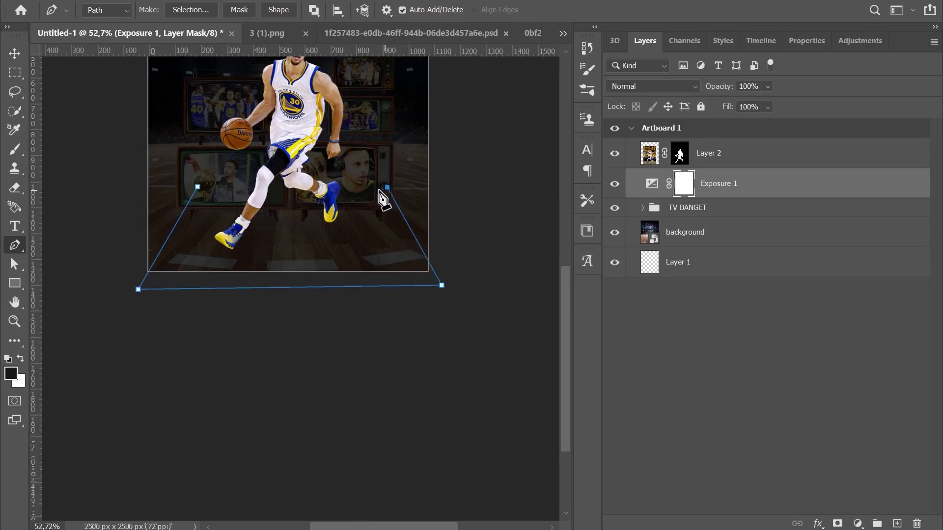
right_click(239, 222)
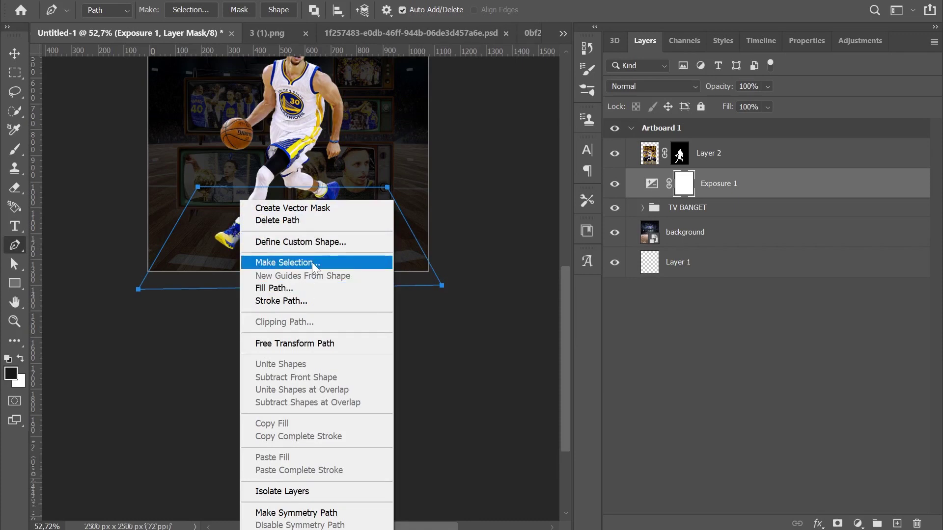
left_click(274, 9)
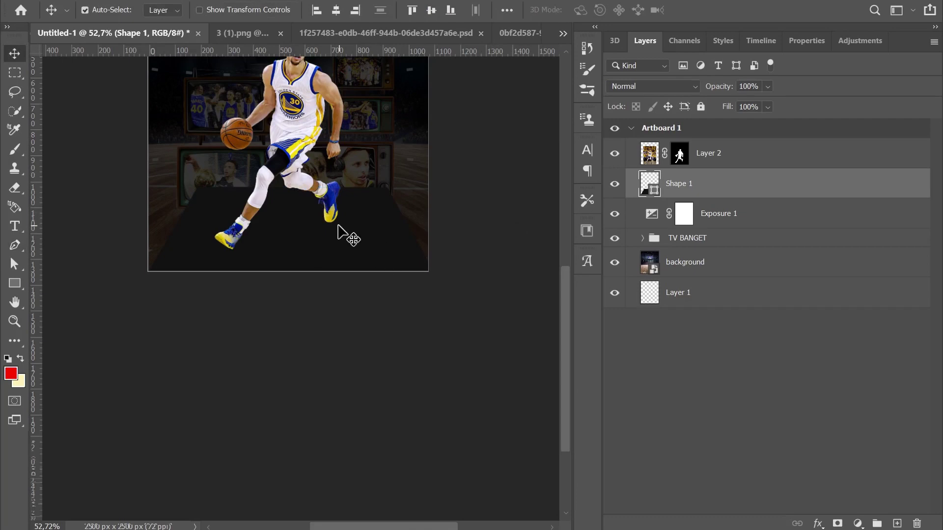
scroll(338, 226, "up", 3)
Step: Select the Exposure 1 mask and load the floor trapezoid as a selection
left_click(694, 213)
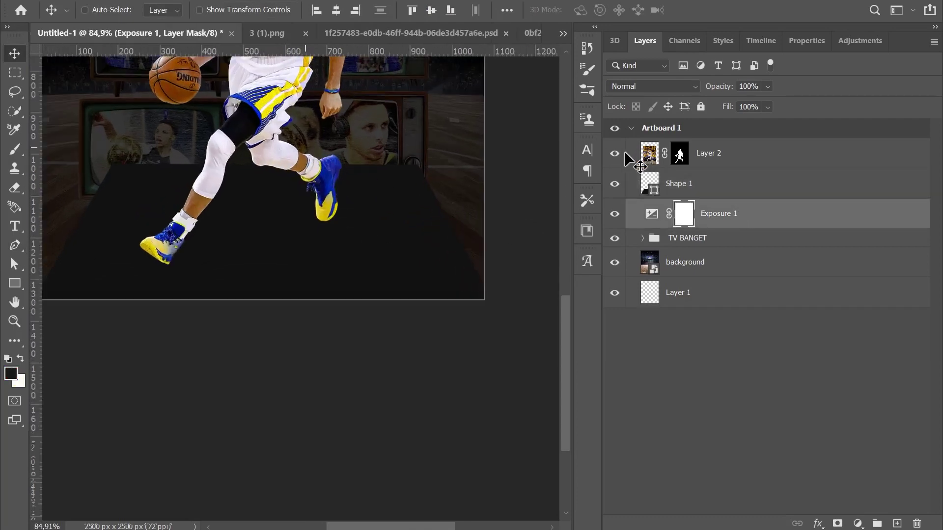
left_click(652, 189, "ctrl")
key("b")
left_click_drag(242, 208, 329, 202)
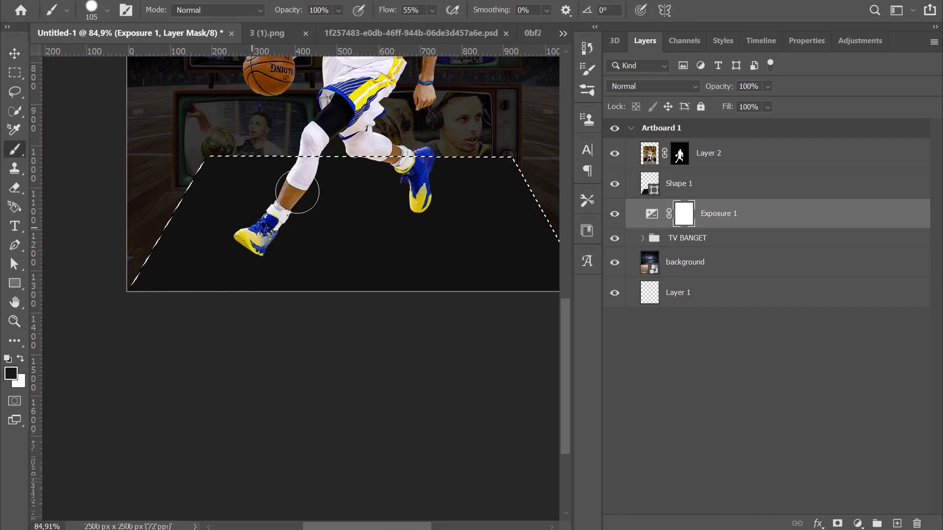
Step: Adjust the brush size, settling on a 40 px brush
left_click(107, 10)
left_click_drag(142, 55, 176, 53)
left_click(92, 16)
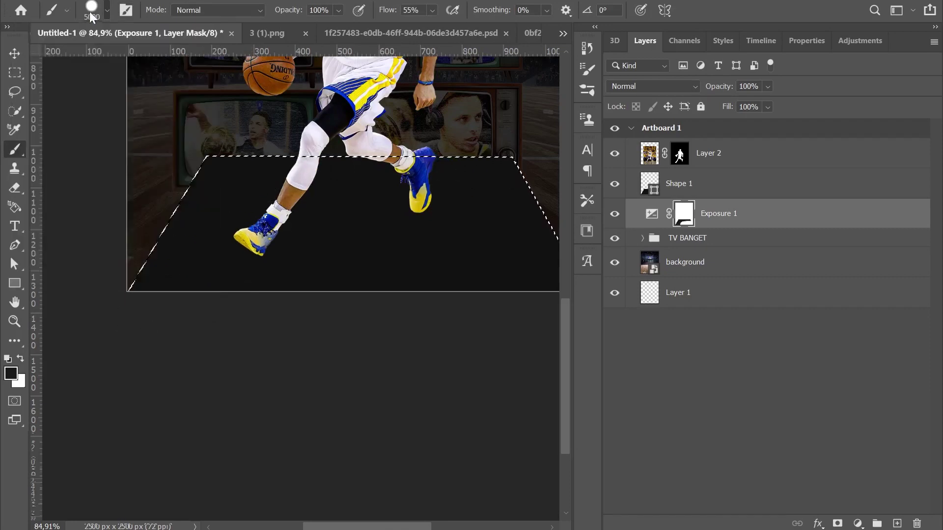
key("Caps_Lock")
scroll(375, 177, "down", 5)
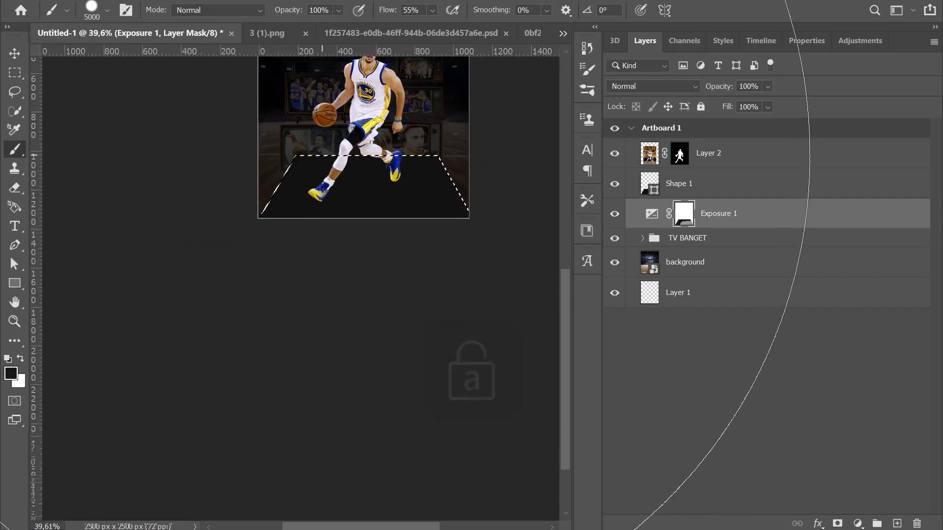
left_click(107, 9)
type("40")
key("Return")
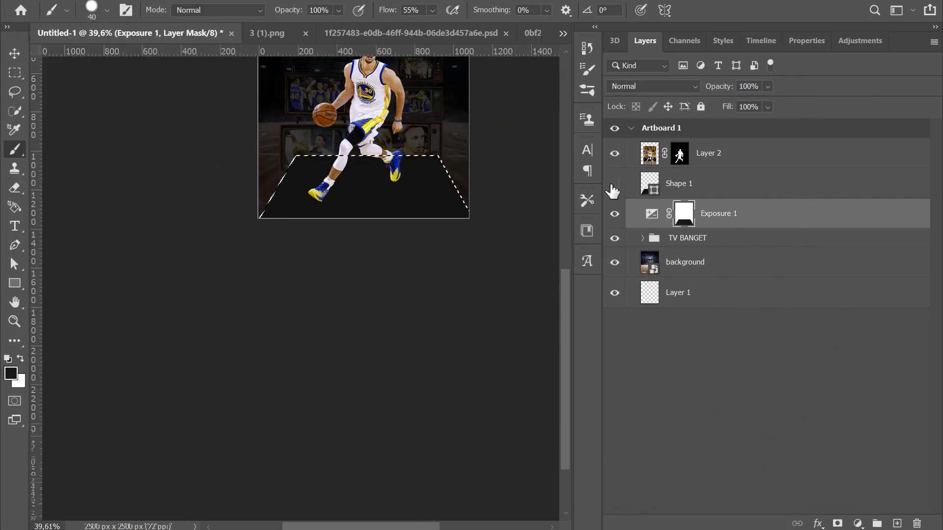
Step: Hide the dark Shape 1 floor guide and move Exposure 1 below the TV BANGET group
left_click(615, 183)
scroll(441, 156, "up", 3)
scroll(411, 181, "up", 1)
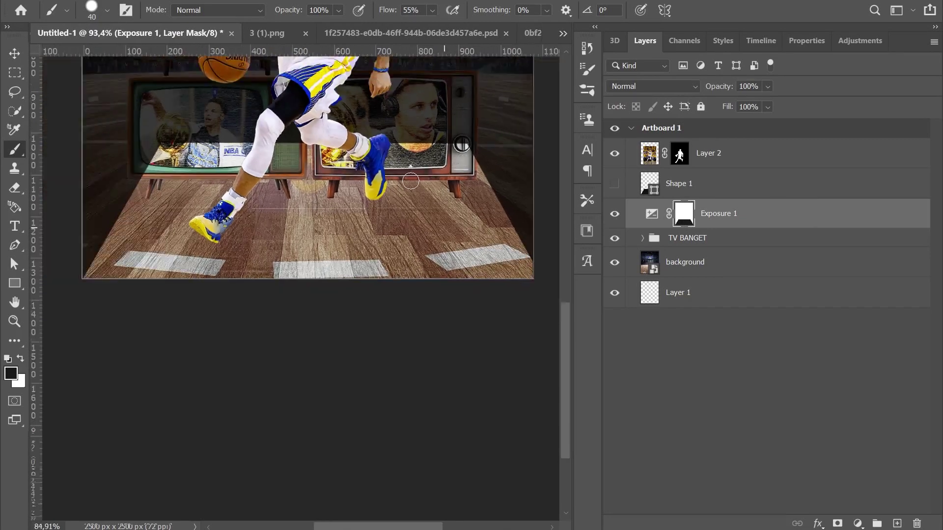
key("ctrl+bracketleft")
key("ctrl+0")
Step: Add a new empty Layer 3 above Ellipse 1 inside the TV BANGET group
left_click(642, 207)
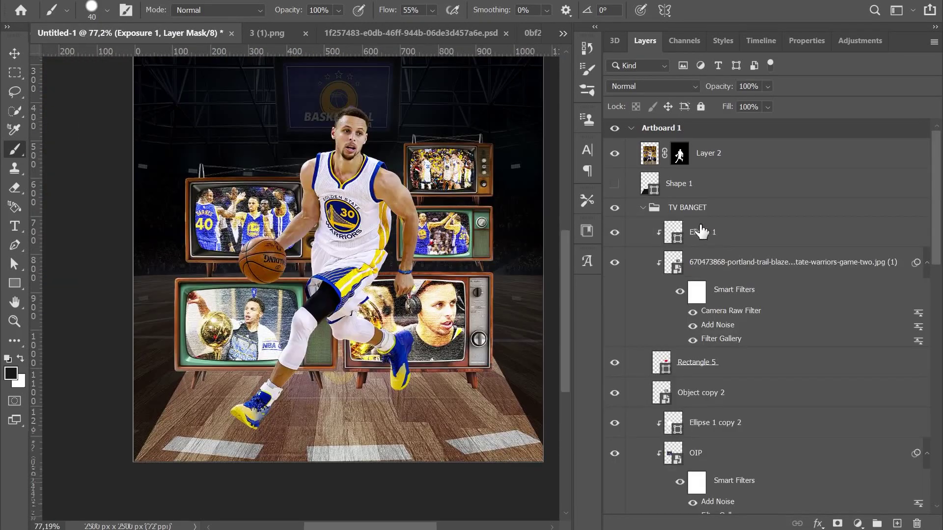
left_click(715, 235)
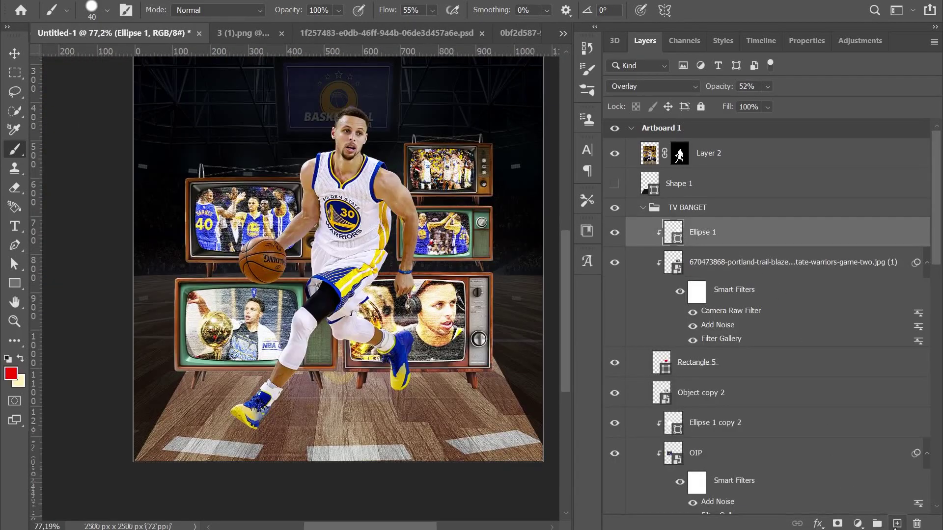
left_click(896, 524)
Step: Add an Exposure 2 adjustment layer set to about -2,05
left_click(849, 44)
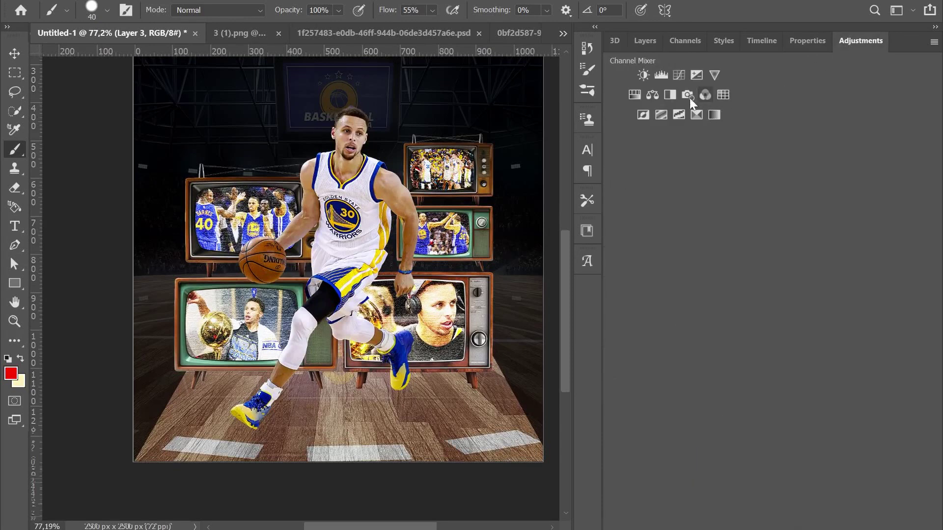
left_click(696, 75)
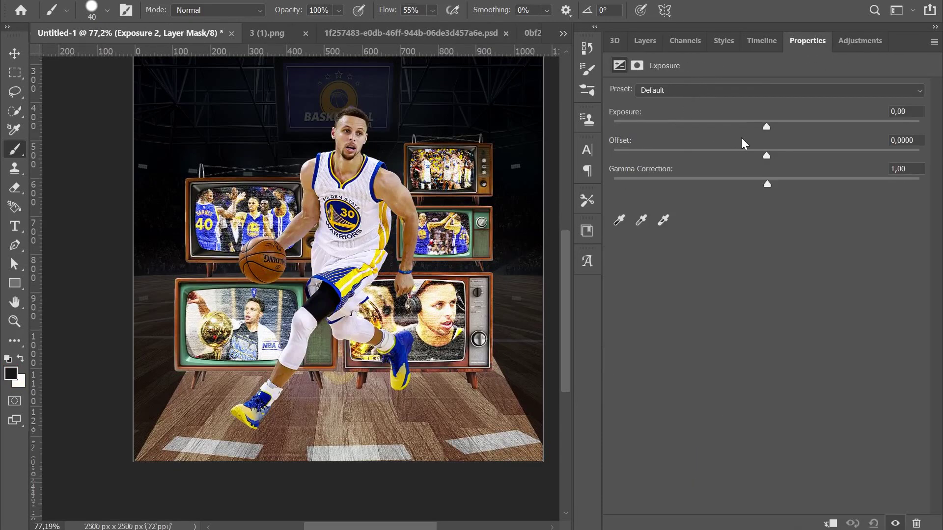
left_click_drag(771, 123, 714, 124)
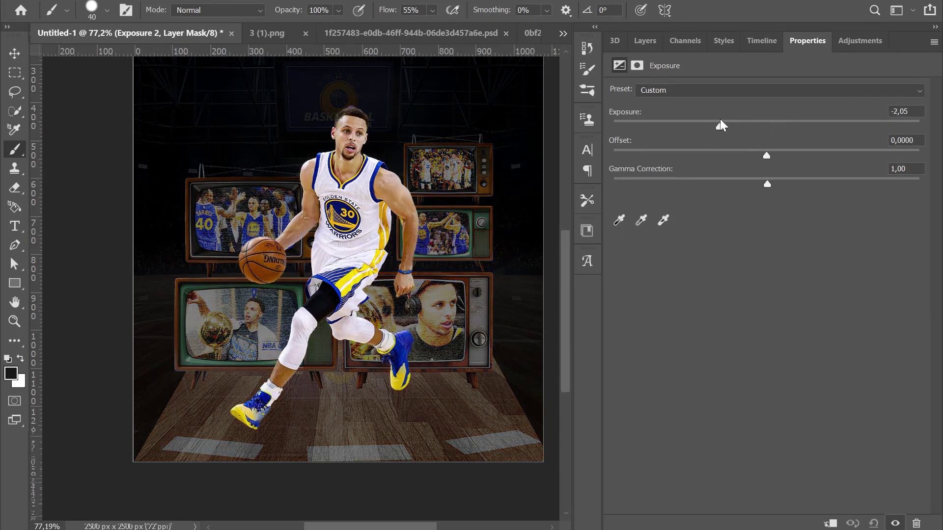
left_click(646, 42)
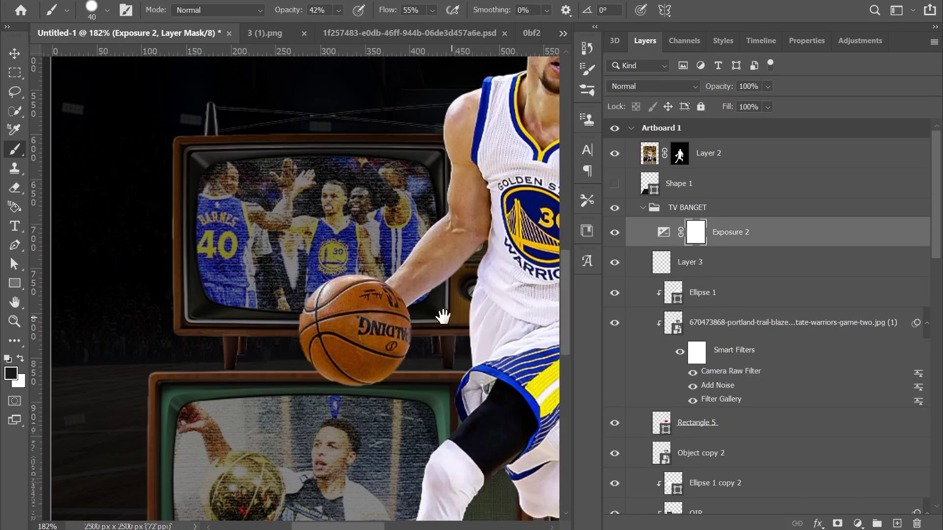
Step: Brighten the central TV screen at 100% brush opacity, then deselect
mouse_move(443, 317)
left_mouse_down()
mouse_move(374, 275)
mouse_move(305, 206)
left_mouse_up()
scroll(373, 275, "down", 3)
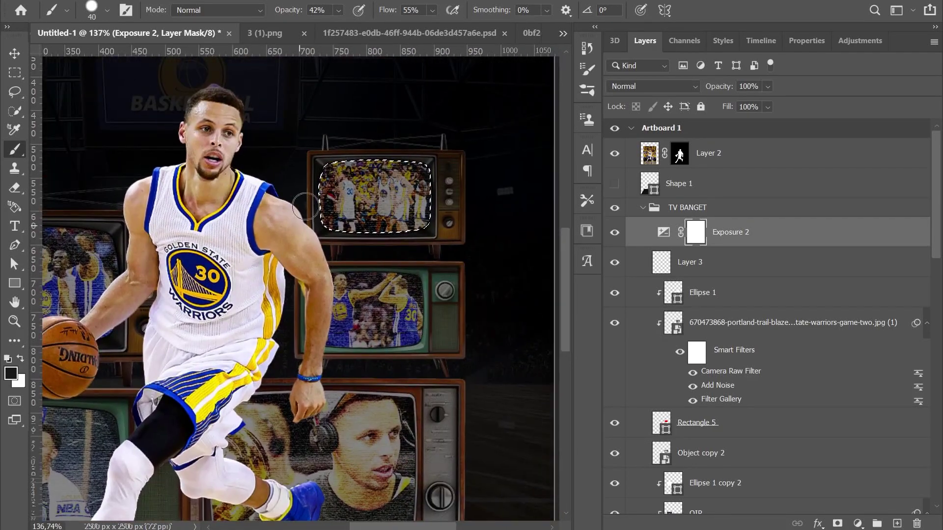
scroll(305, 206, "up", 3)
left_click_drag(366, 167, 443, 124)
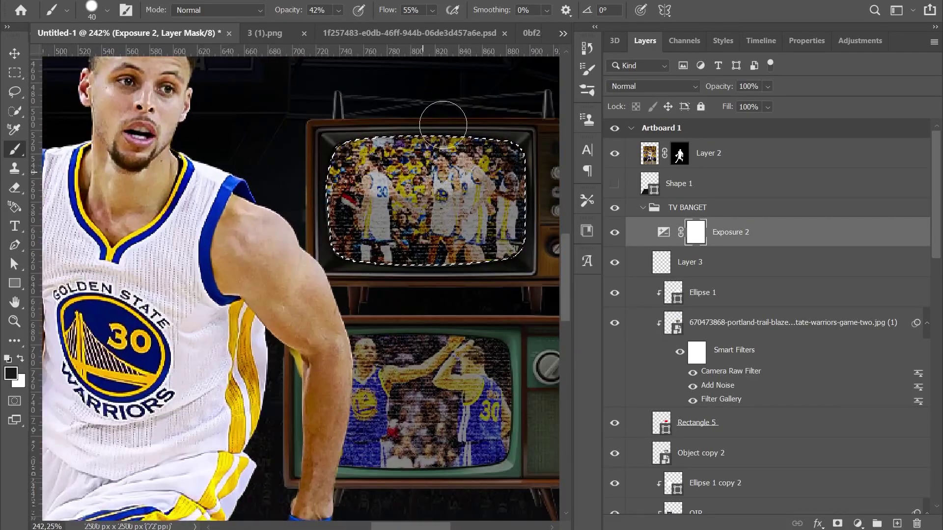
left_click_drag(499, 146, 456, 226)
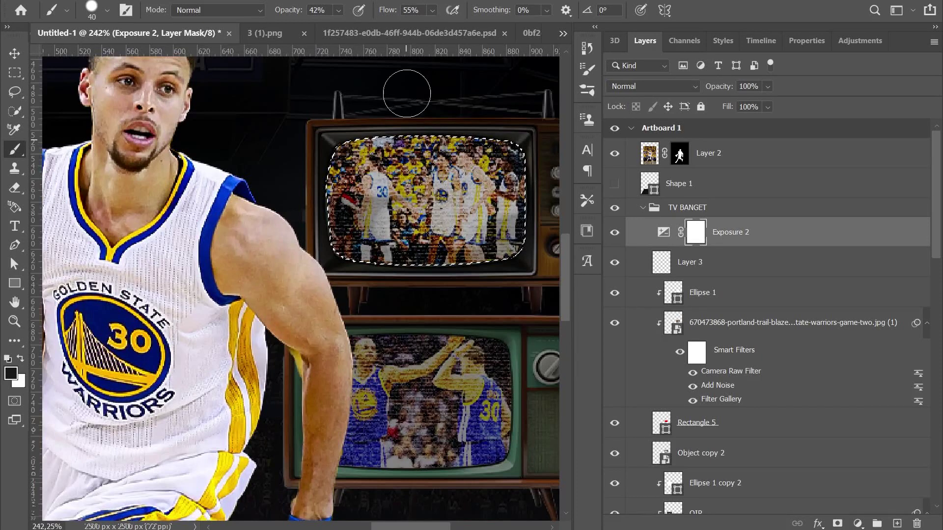
left_click_drag(339, 10, 378, 26)
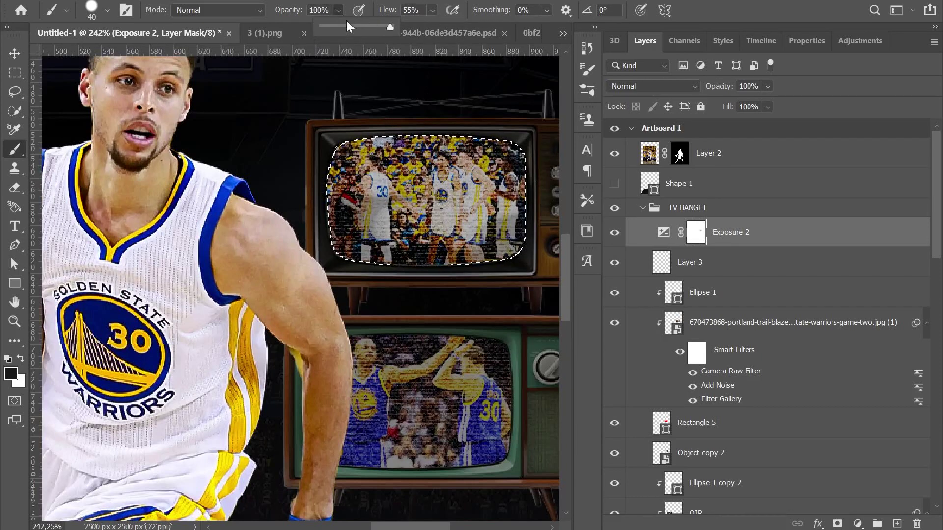
left_click_drag(351, 206, 334, 155)
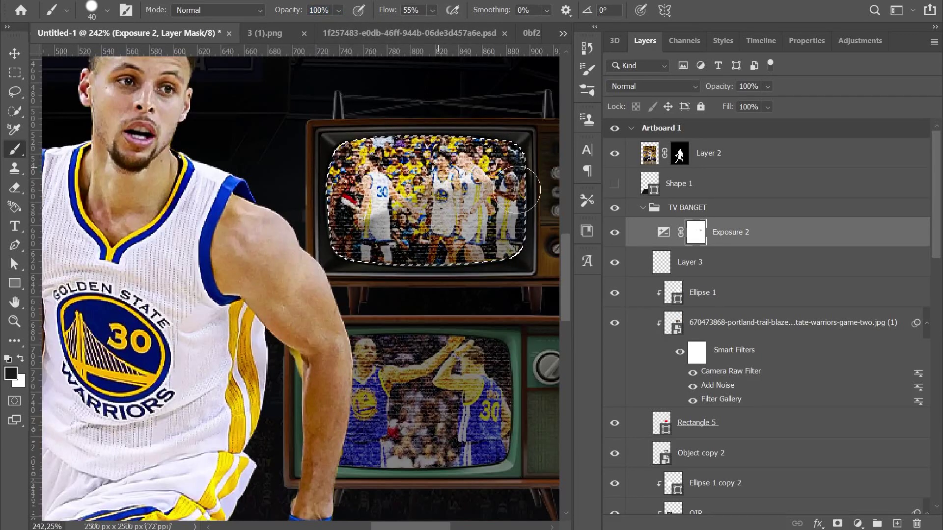
left_click_drag(517, 190, 470, 162)
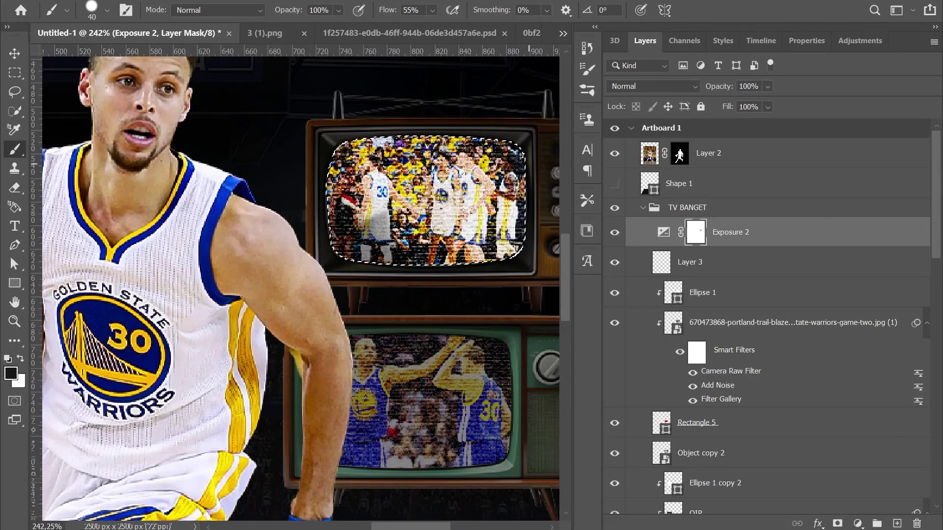
left_click_drag(388, 221, 361, 242)
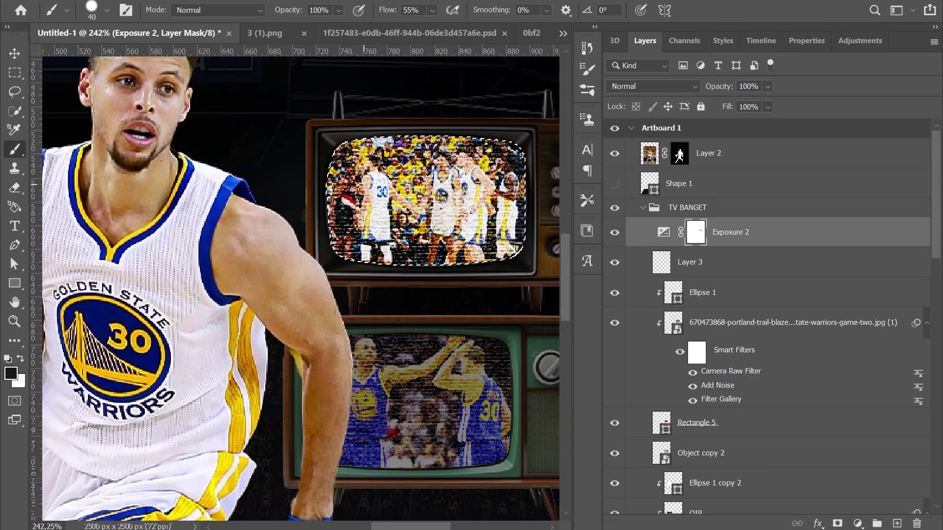
key("ctrl+d")
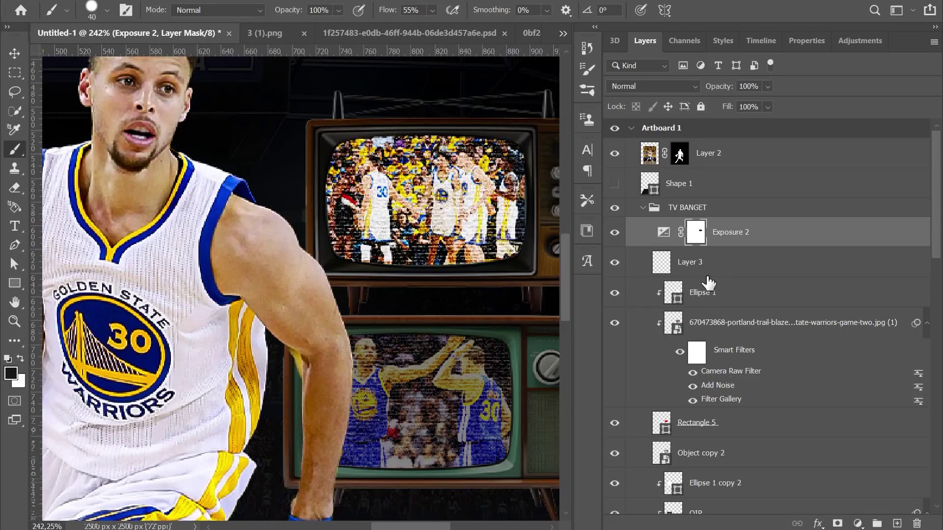
Step: Select the area around the left TV and brighten its screen image
scroll(707, 280, "down", 3)
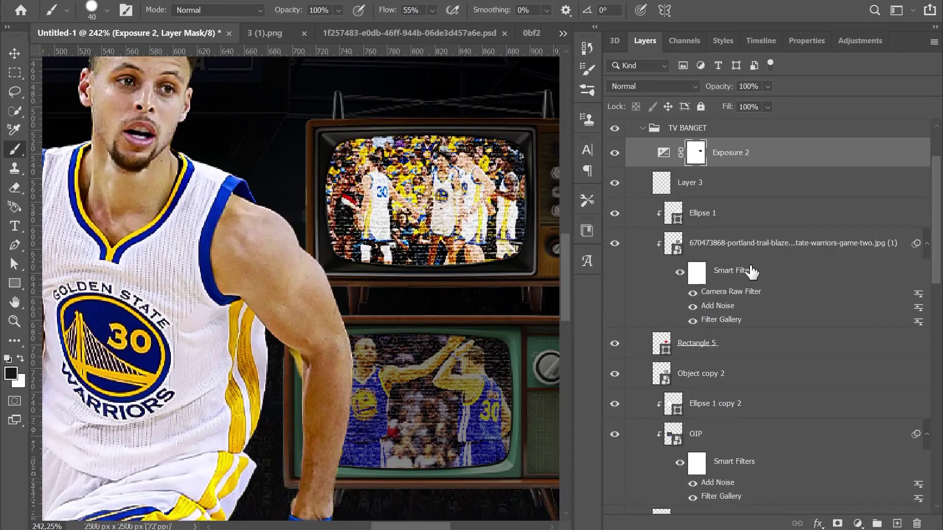
scroll(754, 259, "down", 1)
scroll(754, 263, "down", 3)
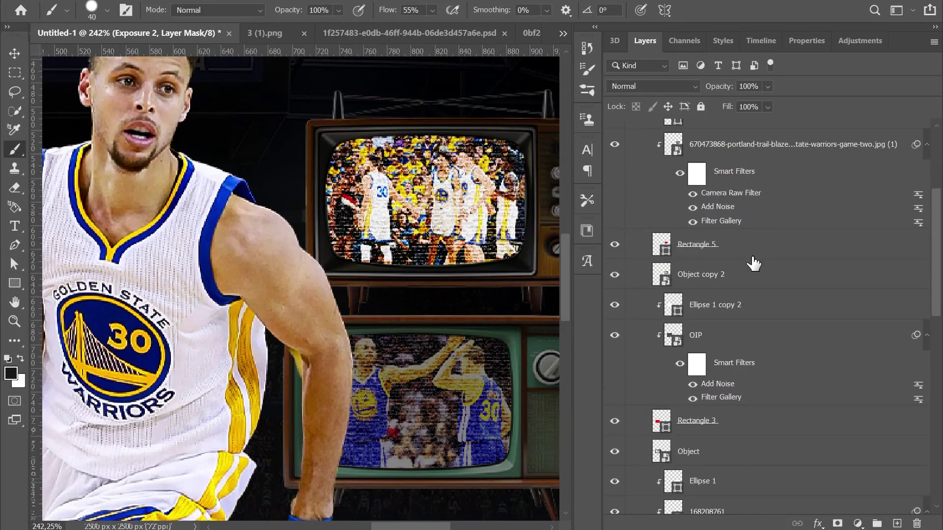
left_click(673, 339, "ctrl")
scroll(291, 318, "down", 6)
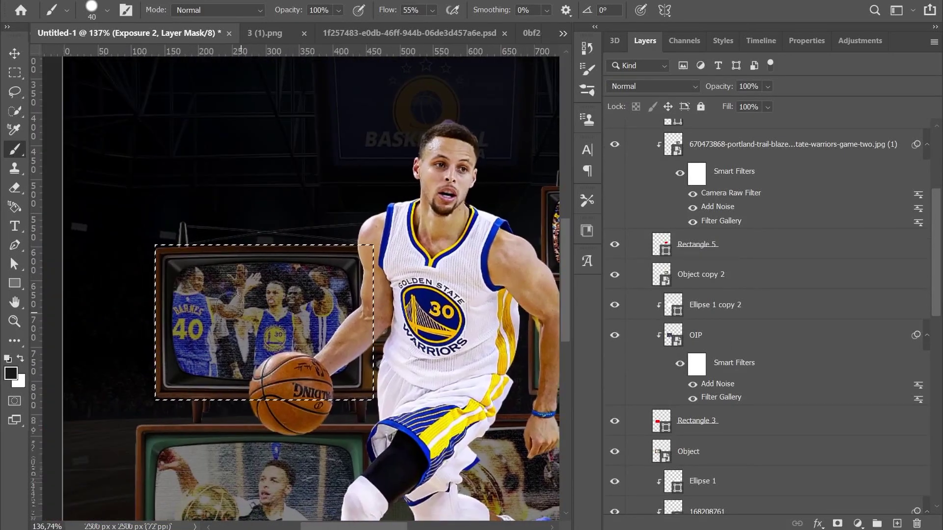
left_click_drag(230, 307, 210, 311)
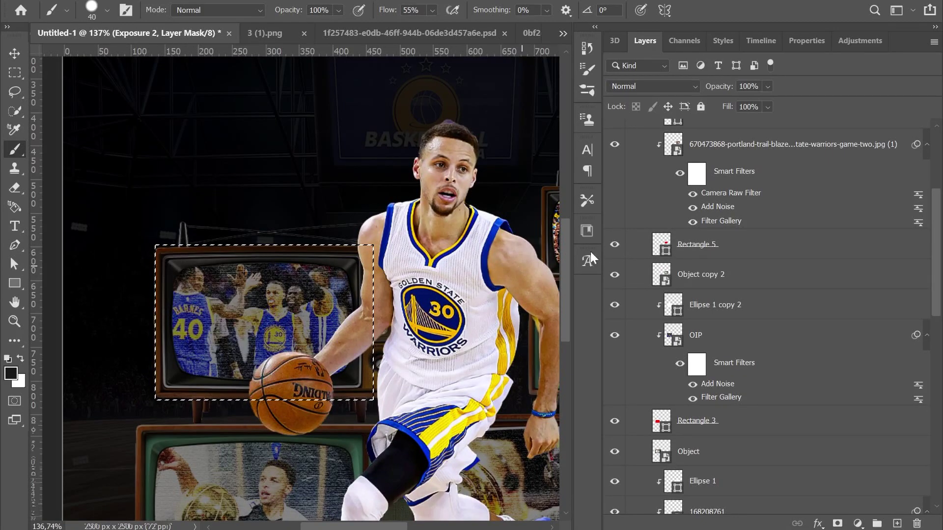
scroll(684, 244, "up", 2)
scroll(684, 244, "up", 1)
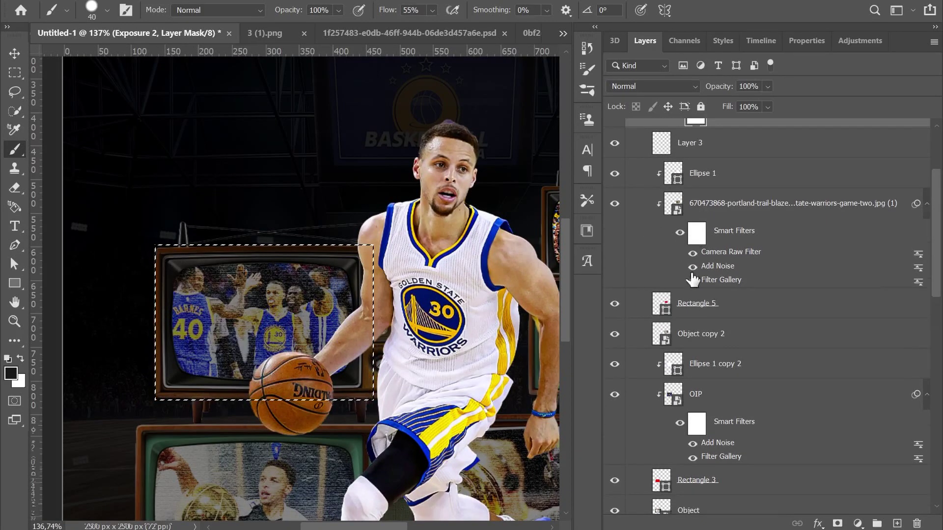
Step: Load the Rectangle 5 and left TV screens as selections and brighten them on the Exposure 2 mask
left_click(663, 305, "alt")
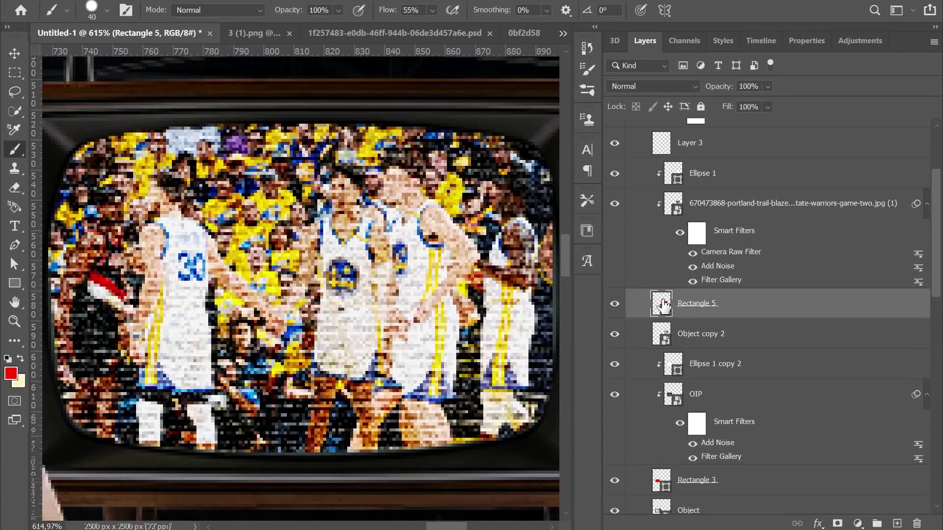
left_click(663, 304, "ctrl")
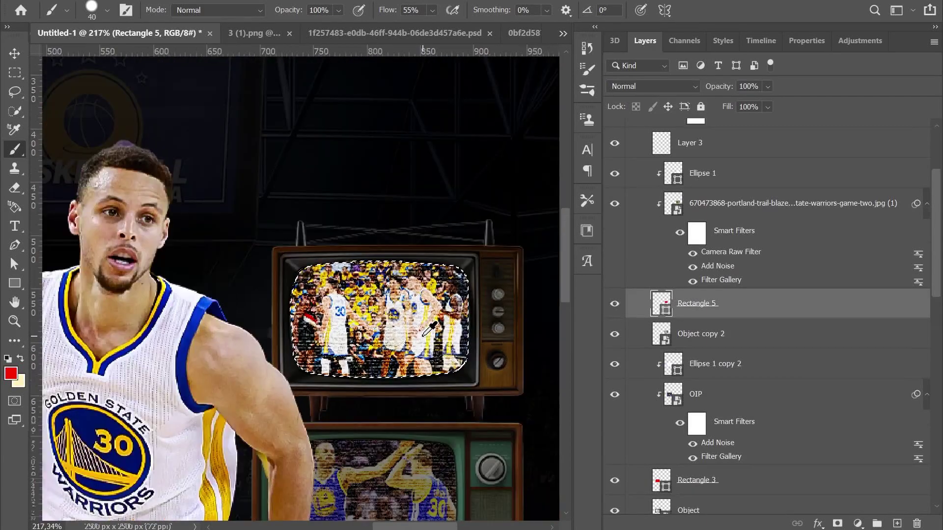
scroll(665, 275, "up", 1)
scroll(674, 258, "up", 1)
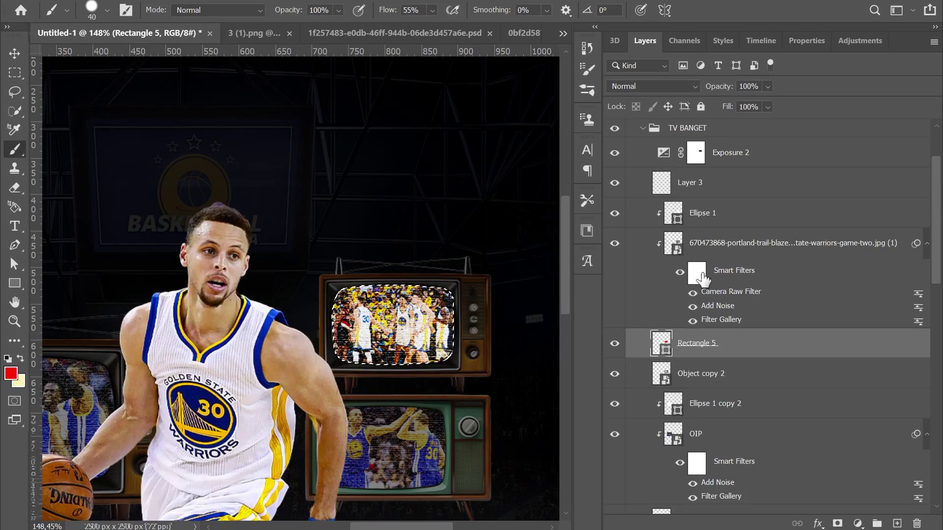
scroll(693, 269, "down", 3)
scroll(692, 295, "down", 2)
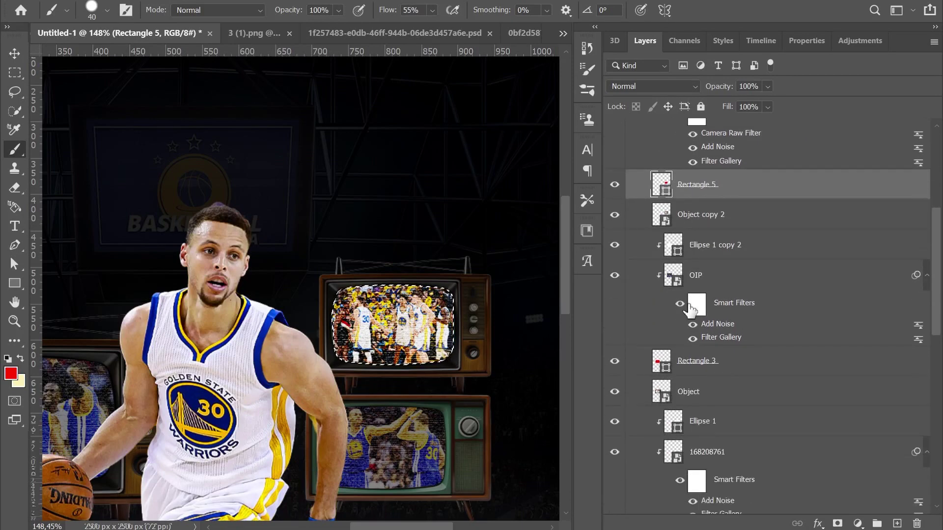
left_click(662, 364, "ctrl")
scroll(687, 270, "up", 5)
left_click(696, 173)
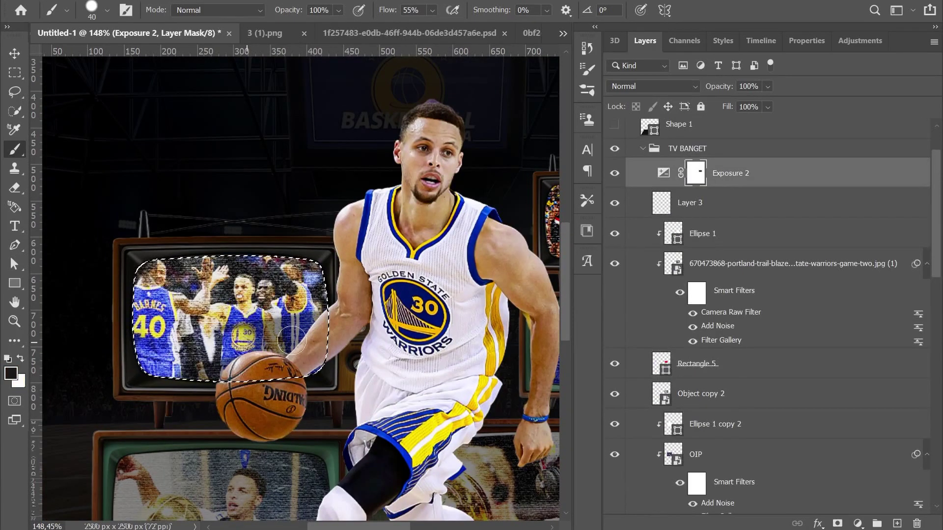
left_click_drag(295, 265, 275, 343)
Step: Load the right TV screen selection and enlarge the brush to size 5000
scroll(324, 157, "down", 3)
scroll(697, 271, "down", 3)
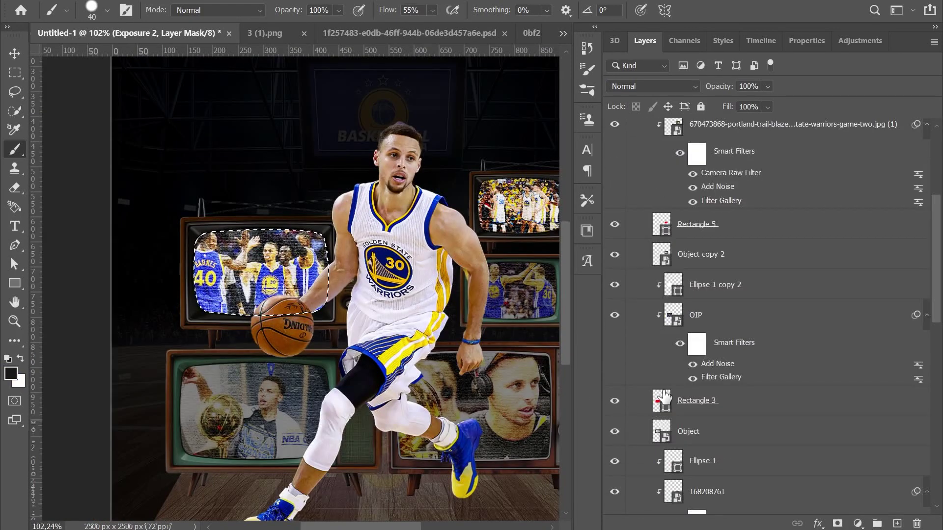
left_click(661, 394, "ctrl")
scroll(700, 250, "up", 3)
left_click(106, 10)
left_click_drag(22, 34, 206, 35)
scroll(300, 285, "down", 3)
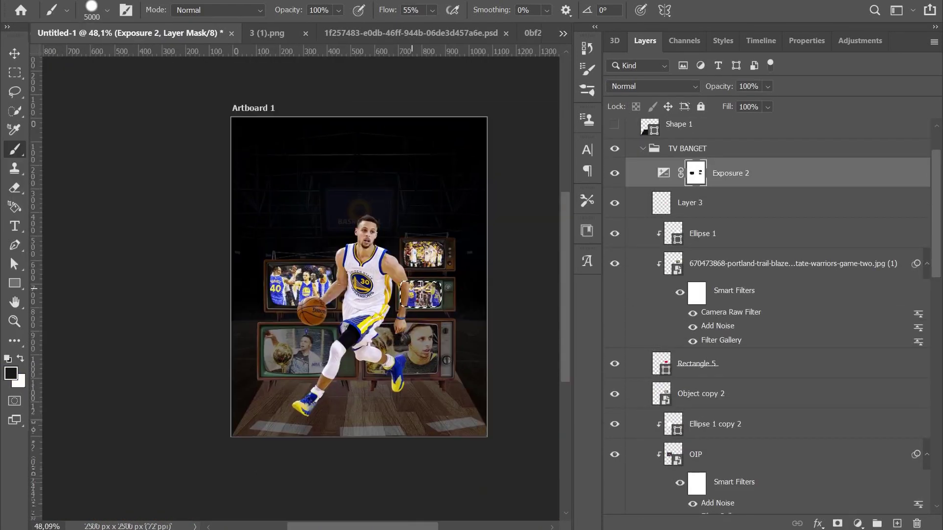
scroll(299, 284, "up", 5)
scroll(762, 295, "down", 3)
scroll(761, 295, "down", 3)
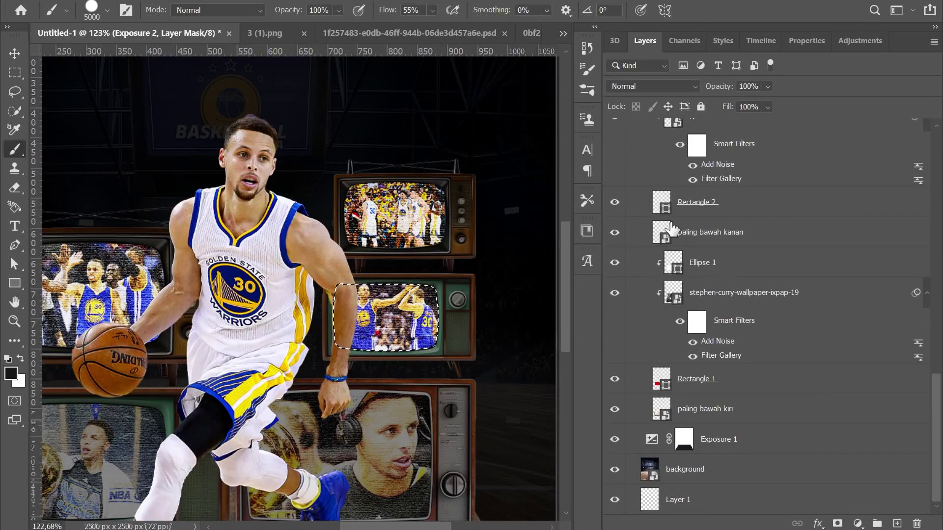
Step: Brighten the bottom and lower-left TV screens through the Exposure 2 mask
left_click(661, 379, "ctrl")
left_click(331, 435)
scroll(419, 339, "down", 3)
left_click(662, 408, "ctrl")
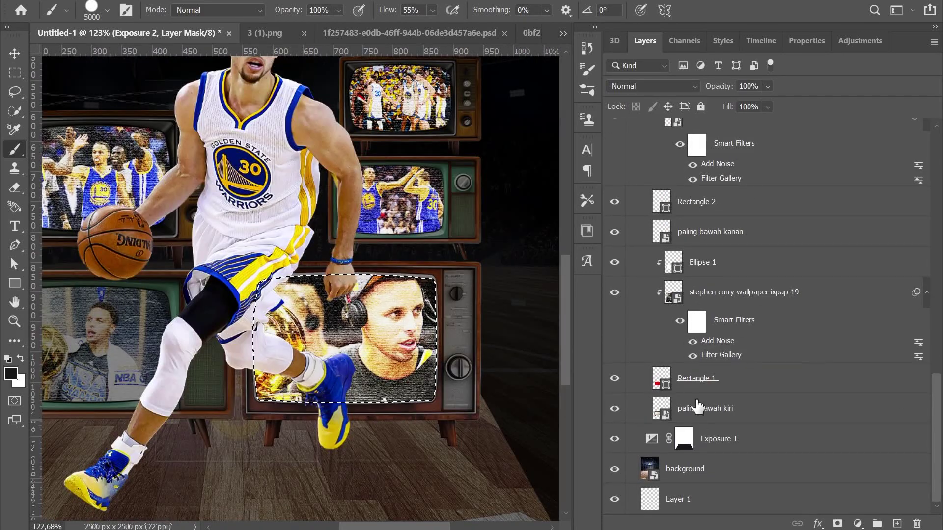
scroll(295, 295, "left", 5)
left_click(237, 311)
scroll(335, 315, "down", 3)
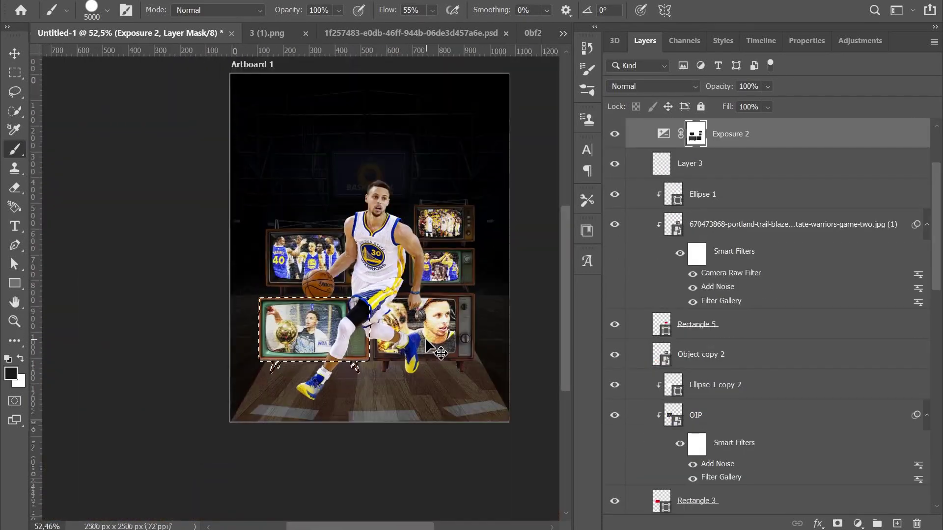
scroll(835, 249, "down", 5)
scroll(835, 248, "down", 5)
scroll(282, 343, "up", 5)
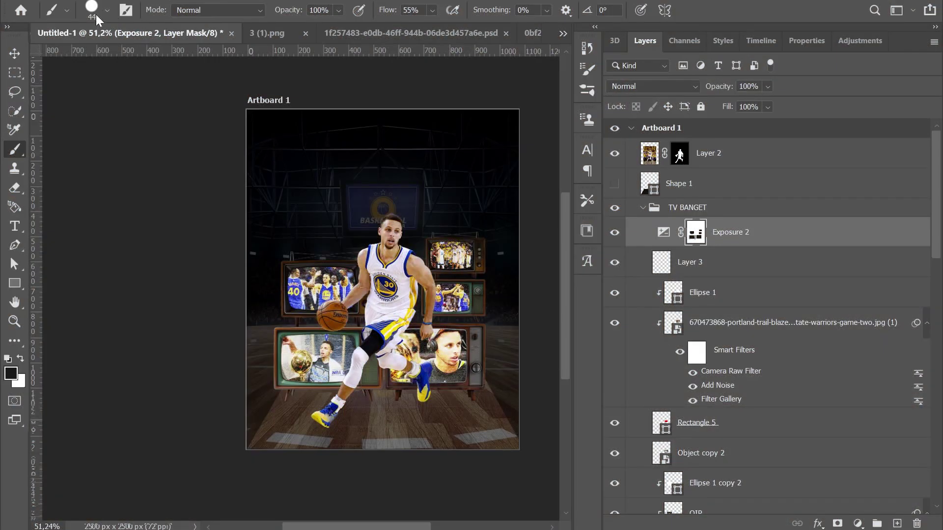
left_click(95, 13)
Step: Add a new glow layer with a soft white (#ffffff) brush at 26% opacity
left_click(91, 13)
left_click(107, 12)
left_click_drag(336, 11, 313, 23)
left_click(897, 524)
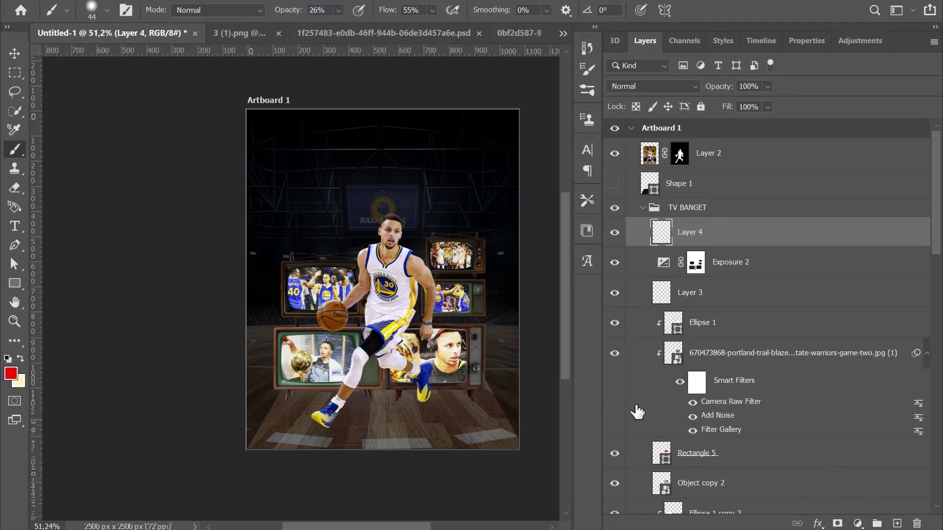
left_click(16, 373)
type("ffffff")
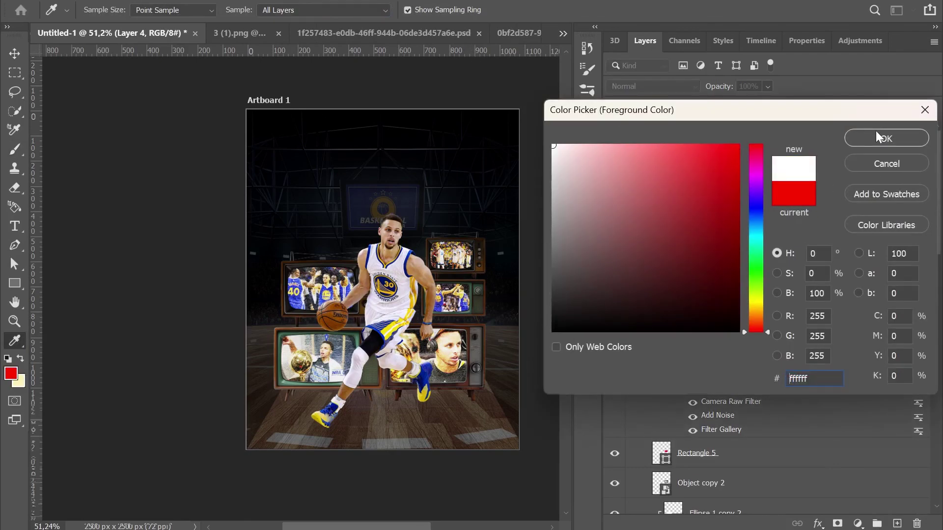
left_click(879, 137)
Step: Lower the soft brush opacity to 16%
scroll(369, 270, "up", 3)
scroll(368, 270, "up", 2)
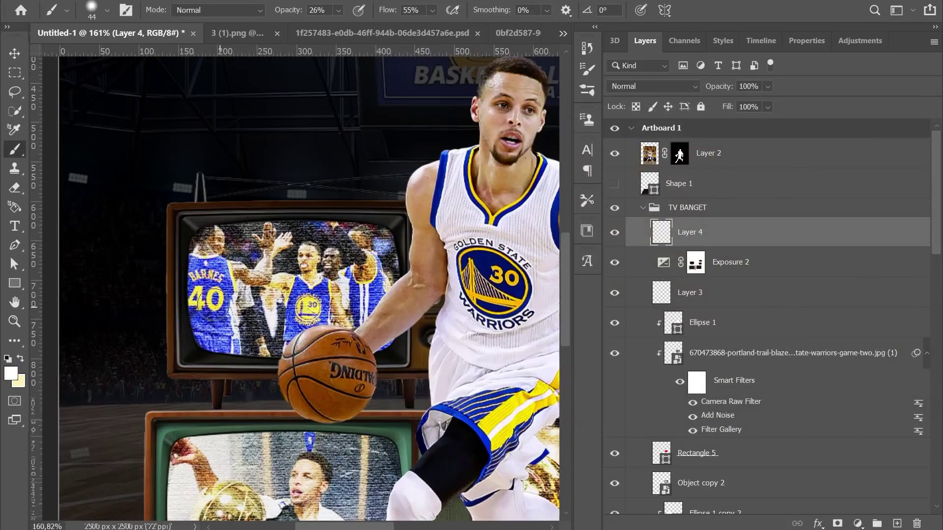
scroll(295, 270, "up", 2)
left_click(66, 10)
key("Escape")
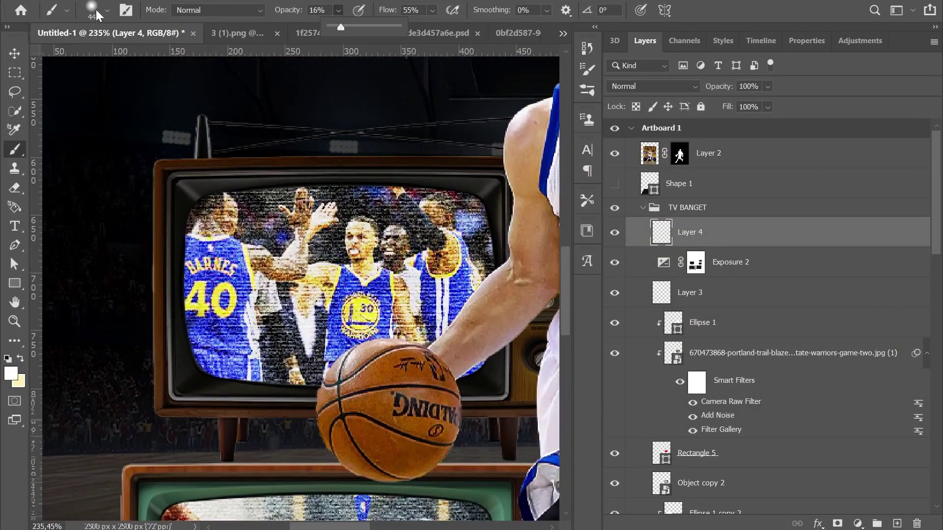
key("1")
key("6")
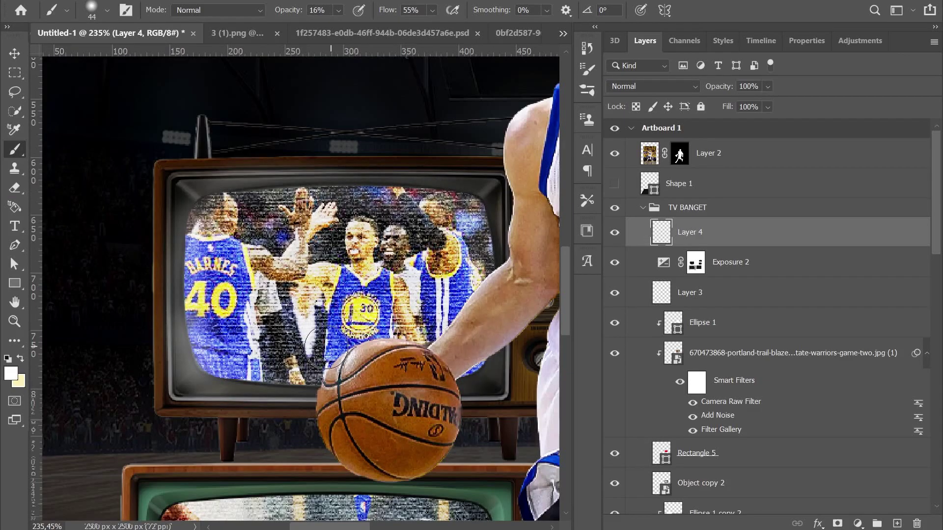
key("e")
scroll(185, 423, "down", 3)
key("b")
Step: Navigate around the TV stack to frame the lower TV screen for glow painting
scroll(320, 322, "up", 3)
scroll(481, 315, "up", 2)
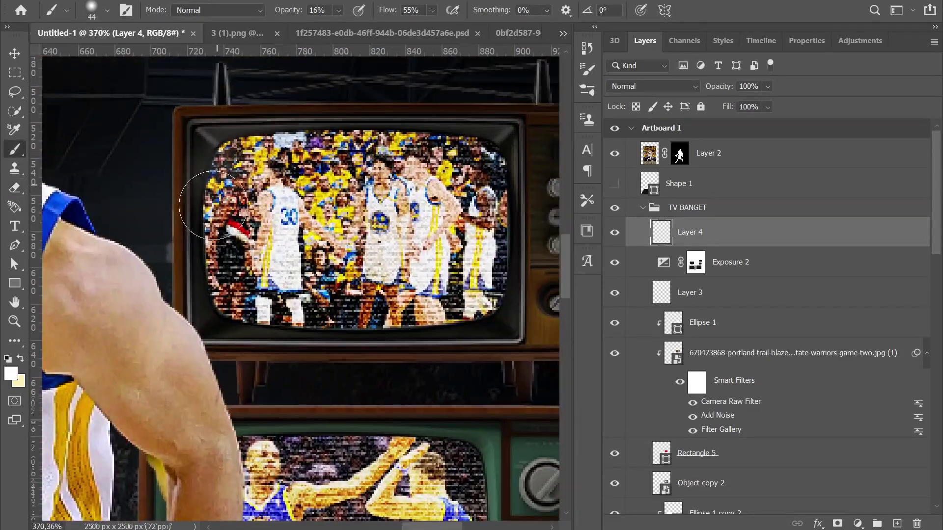
scroll(482, 316, "down", 2)
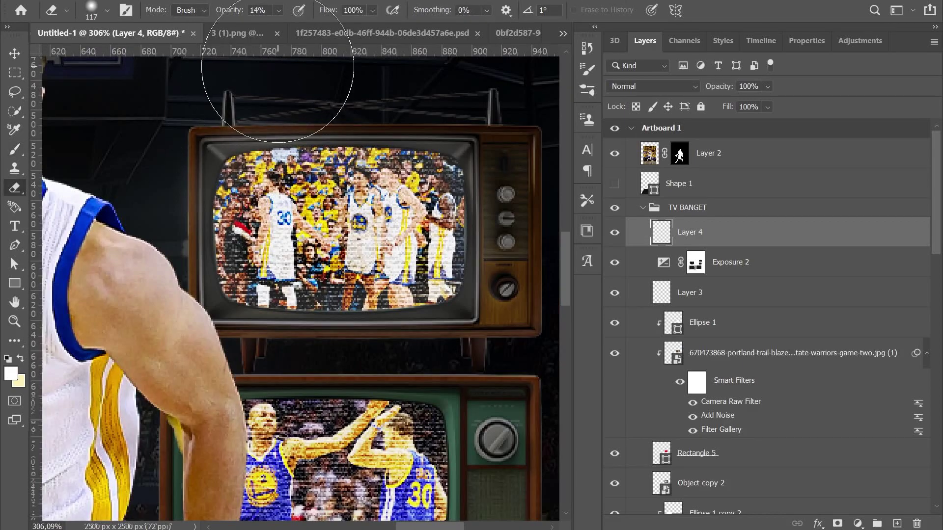
scroll(324, 267, "up", 2)
scroll(325, 268, "up", 1)
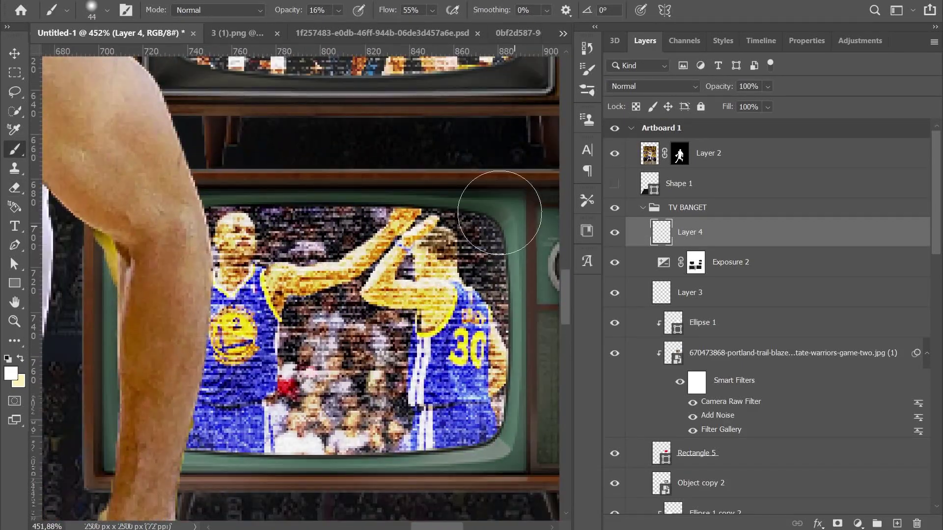
left_click_drag(290, 285, 288, 273)
scroll(288, 273, "down", 5)
scroll(207, 393, "up", 4)
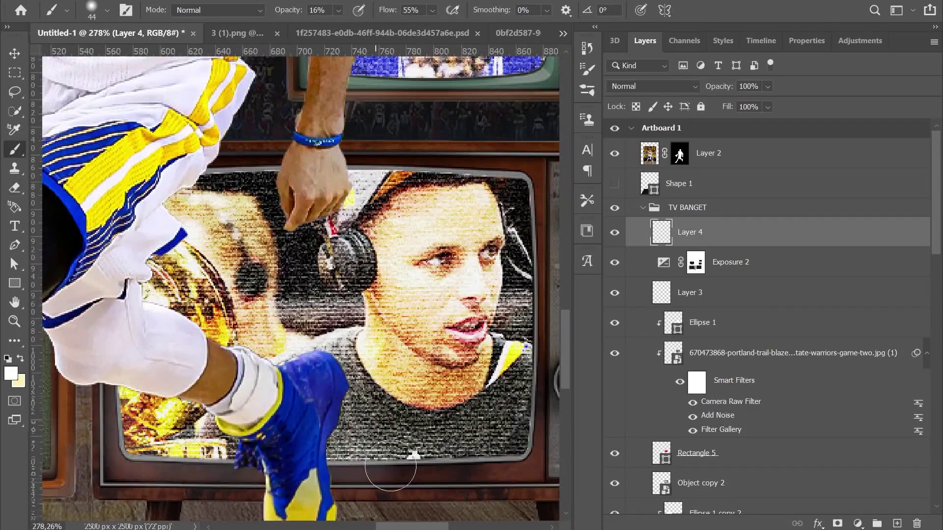
scroll(206, 181, "down", 3)
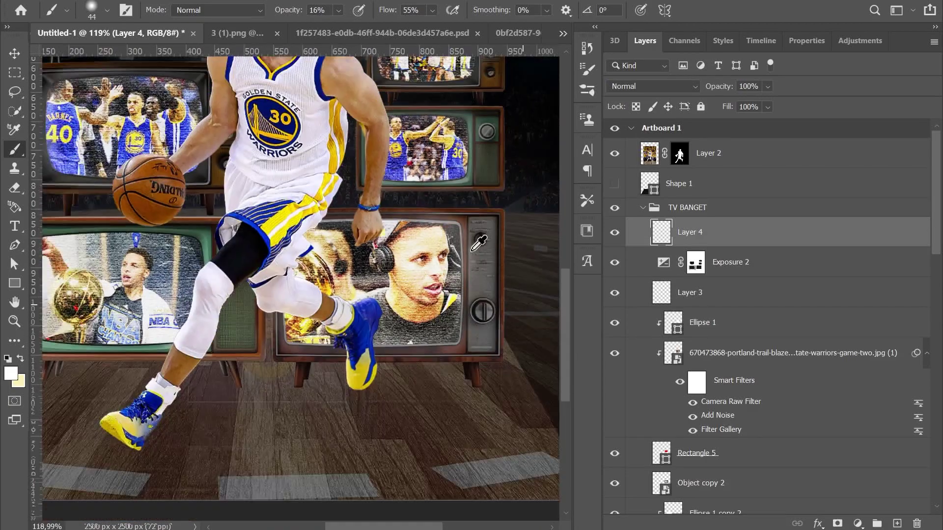
scroll(190, 213, "up", 2)
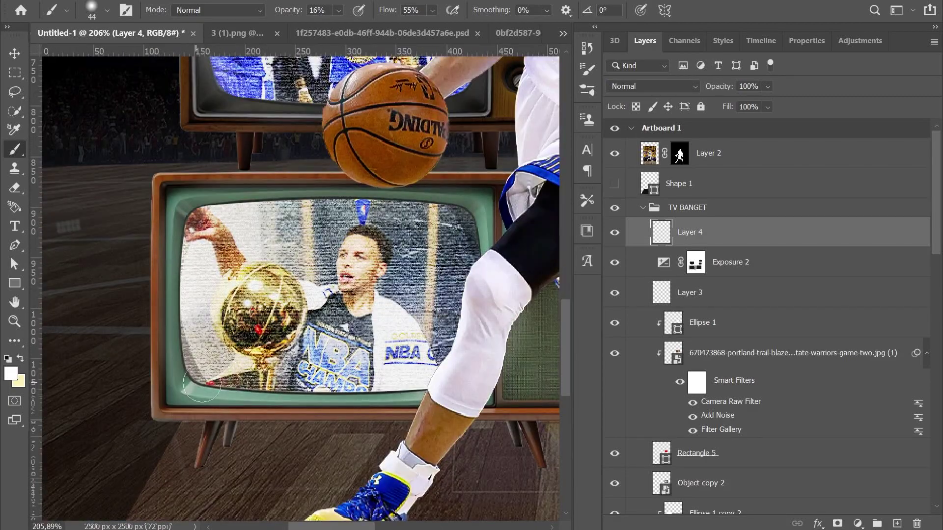
scroll(353, 268, "down", 1)
scroll(352, 268, "down", 1)
scroll(352, 268, "down", 3)
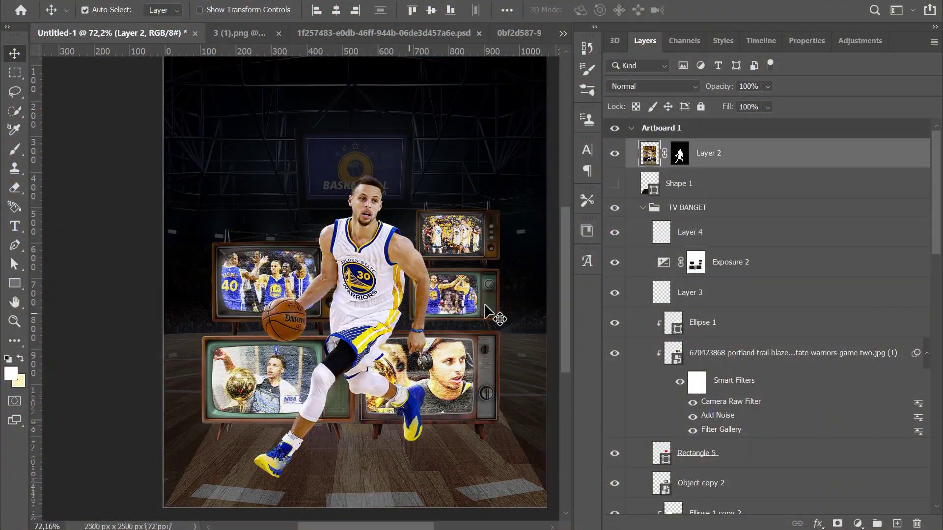
Step: Add an Exposure 3 adjustment at -1.41 clipped to the Curry layer
left_click(848, 41)
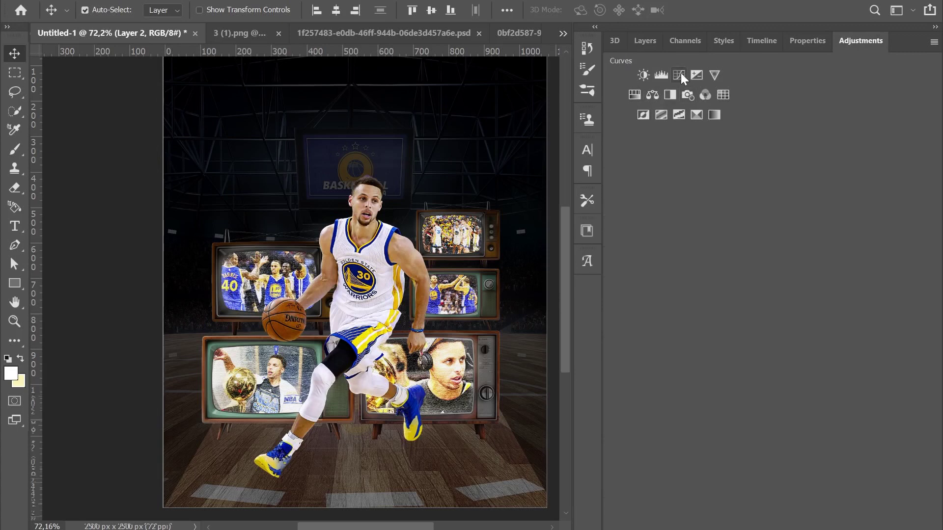
left_click(696, 76)
left_click(734, 126)
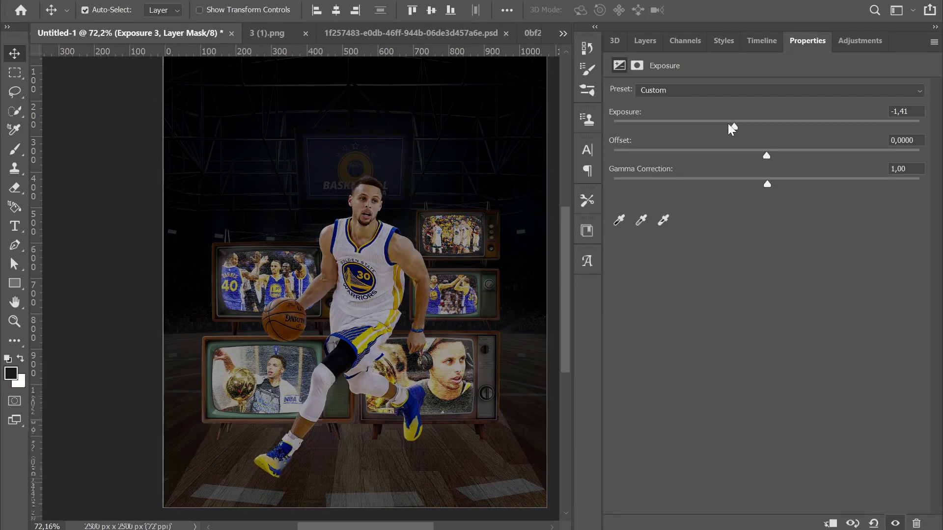
left_click(645, 40)
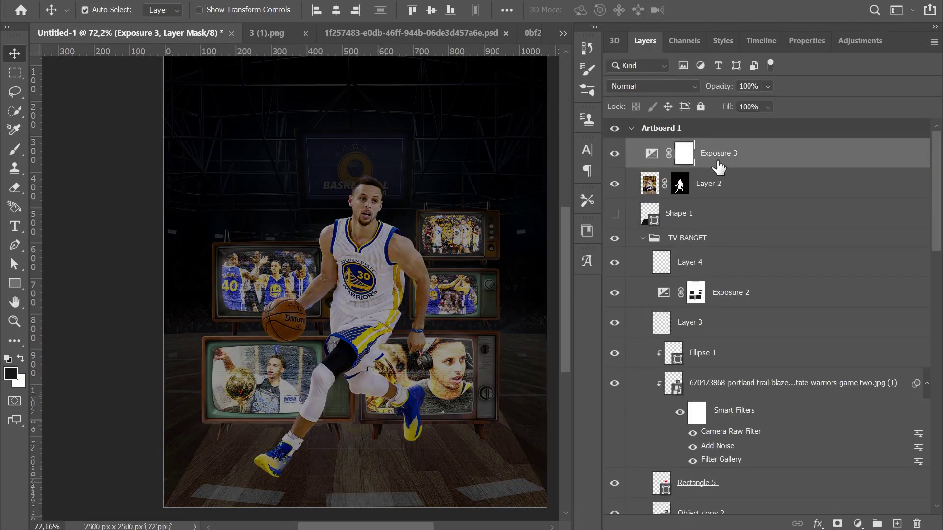
left_click(735, 162, "alt")
scroll(379, 312, "up", 2)
scroll(388, 354, "up", 2)
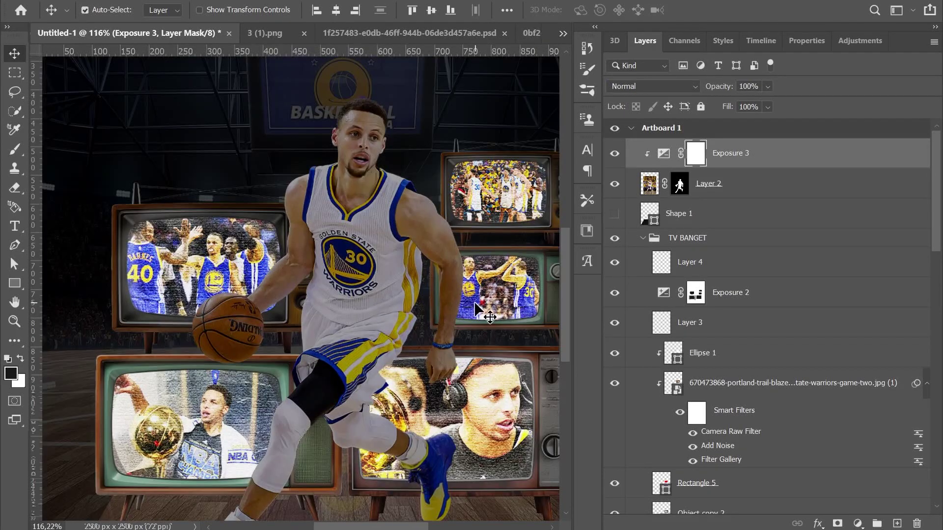
Step: Invert the Exposure 3 mask and set the brush opacity to 82%
key("ctrl+i")
key("b")
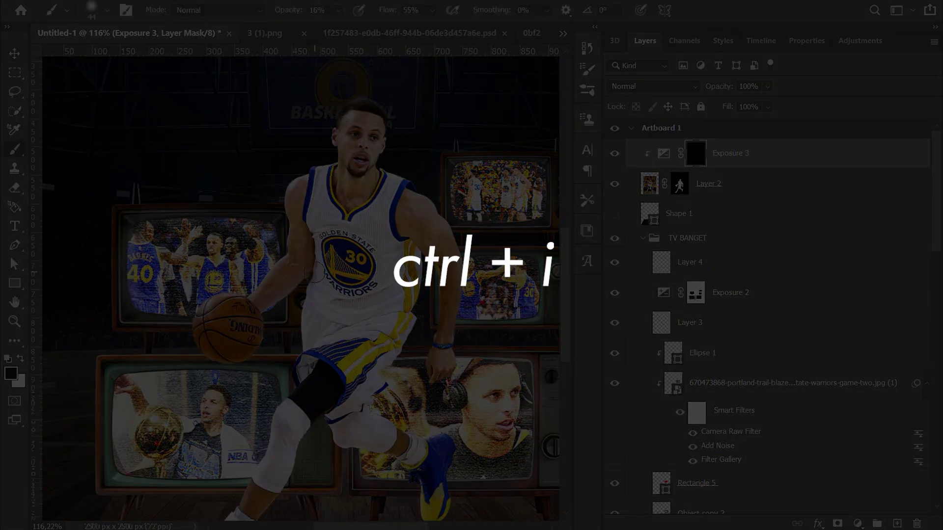
scroll(344, 147, "up", 2)
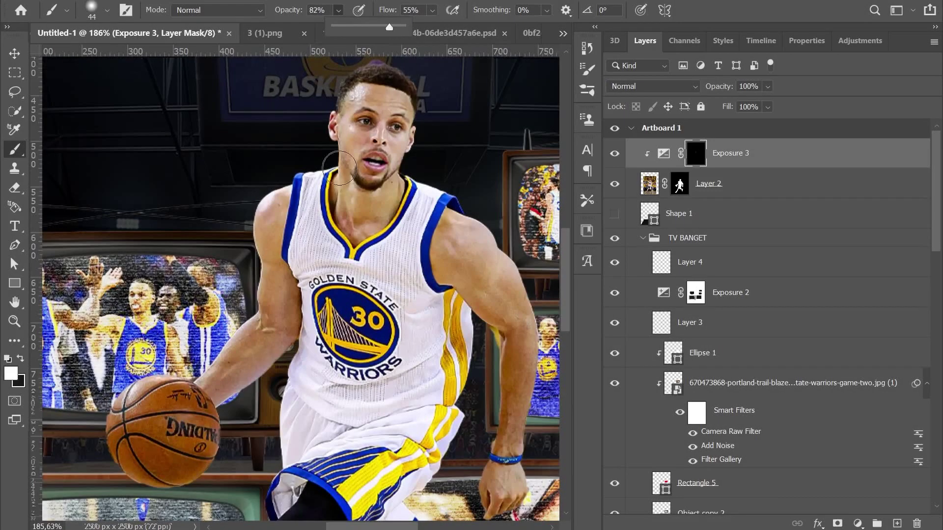
key("8")
key("2")
left_click(339, 10)
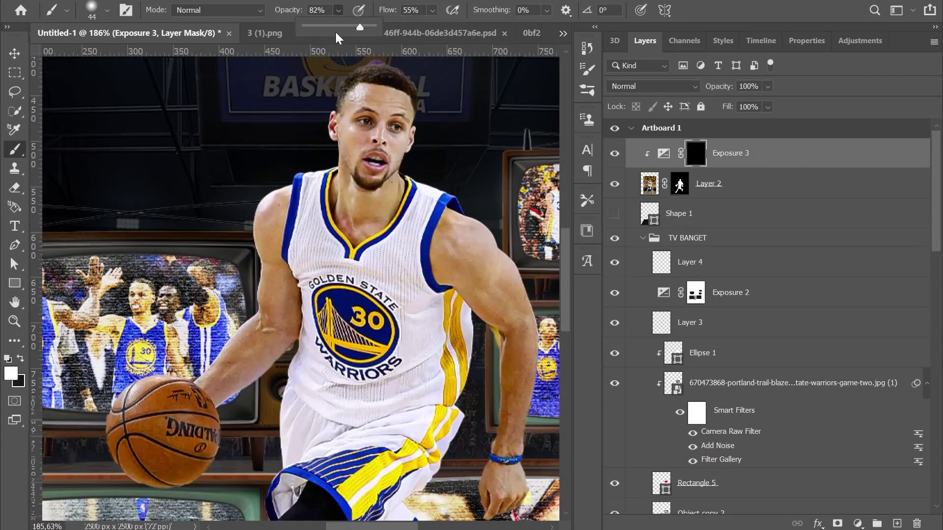
Step: Paint the mask over Curry's jersey, shoes and shorts to darken them
mouse_move(314, 177)
left_mouse_down()
mouse_move(419, 245)
mouse_move(310, 354)
mouse_move(300, 442)
mouse_move(401, 410)
mouse_move(409, 311)
mouse_move(484, 322)
mouse_move(512, 355)
left_mouse_up()
scroll(409, 310, "down", 5)
scroll(409, 311, "down", 2)
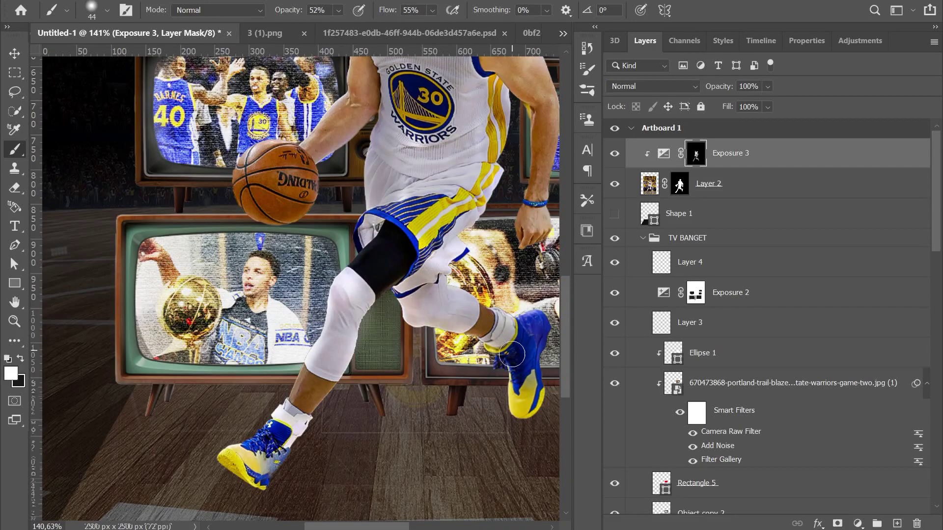
left_click_drag(292, 438, 236, 457)
scroll(292, 305, "up", 5)
scroll(292, 304, "right", 3)
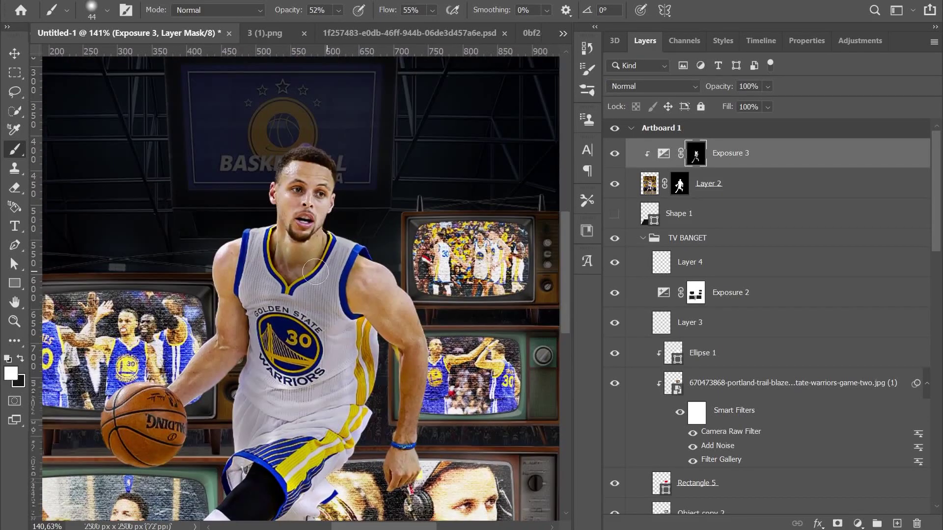
scroll(297, 340, "down", 5)
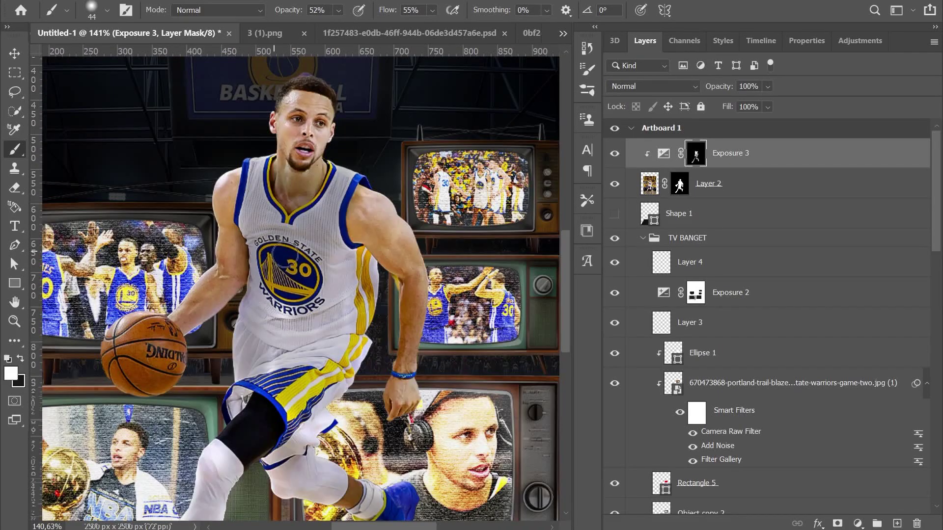
mouse_move(283, 255)
left_mouse_down()
mouse_move(295, 373)
mouse_move(315, 418)
mouse_move(353, 344)
left_mouse_up()
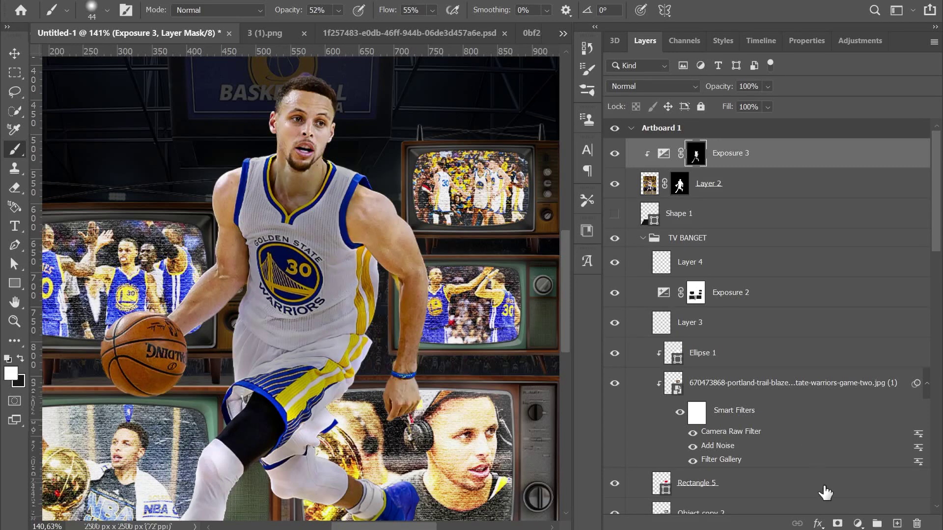
Step: Add Layer 5 clipped to Curry and adjust the brush hardness and size
left_click(896, 524)
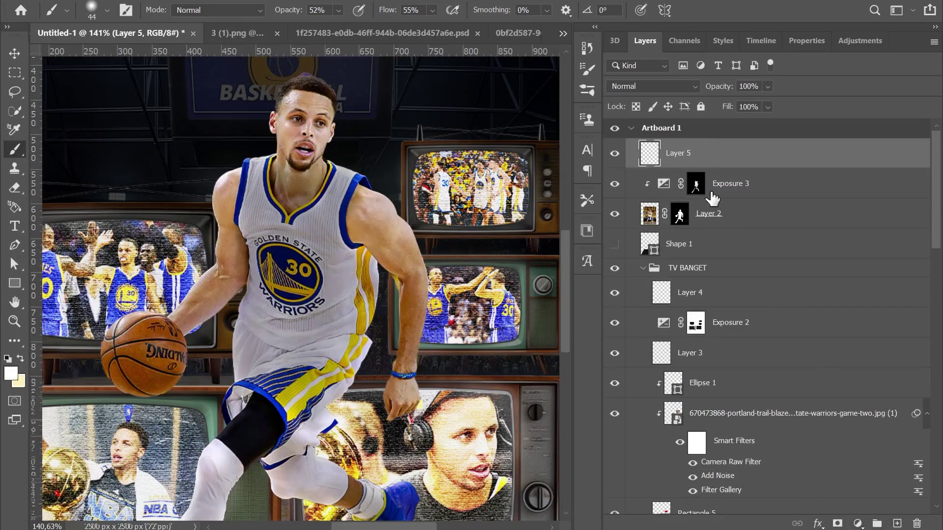
left_click(722, 164, "alt")
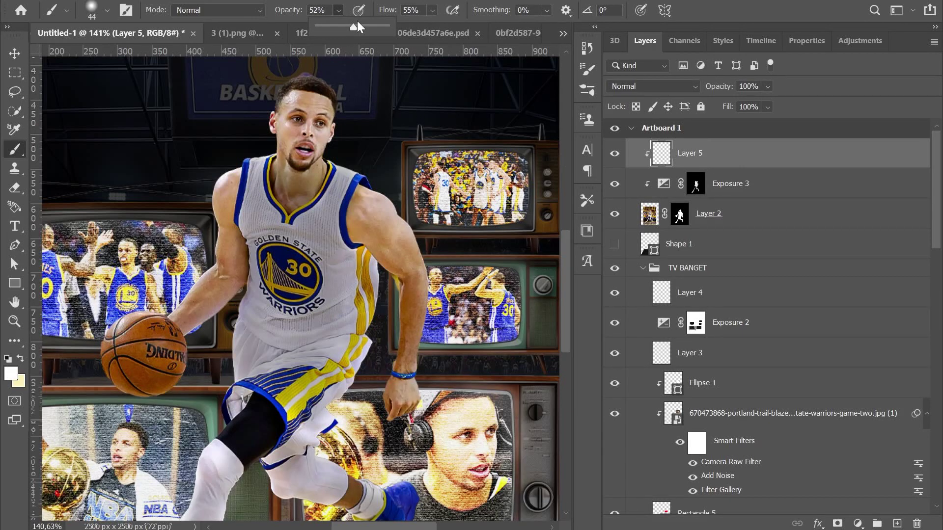
left_click(86, 13)
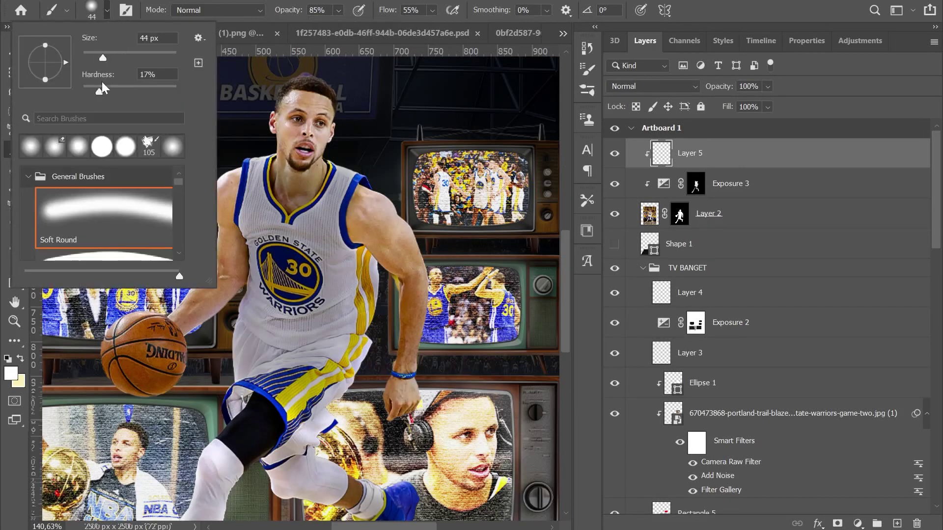
left_click_drag(104, 92, 147, 92)
key("Return")
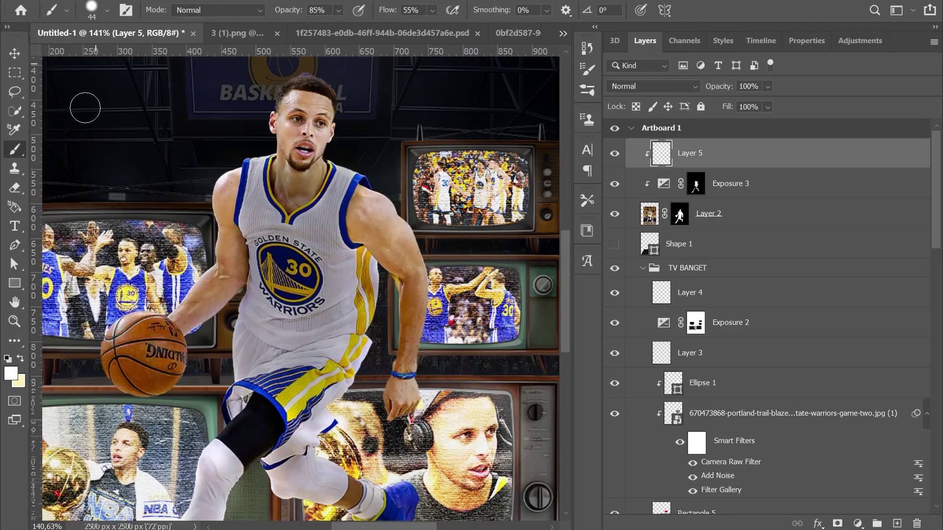
scroll(151, 310, "up", 4)
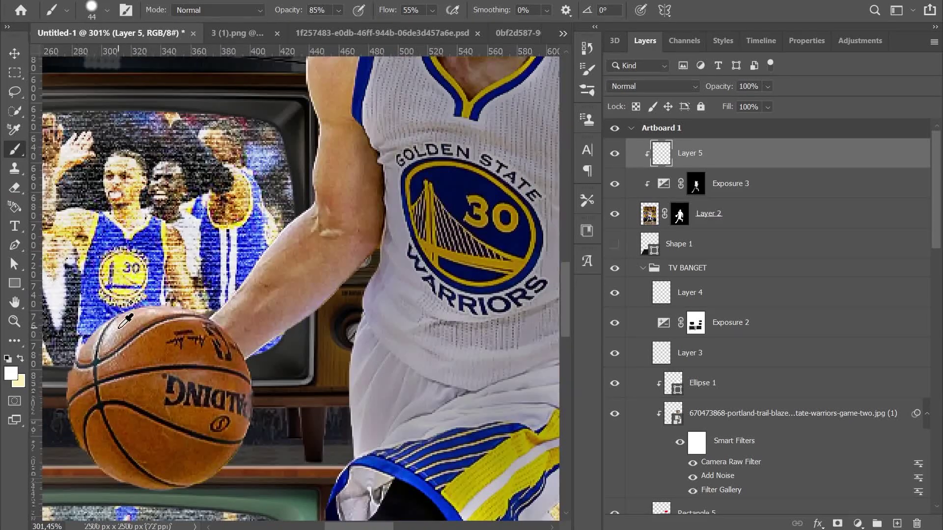
scroll(187, 285, "up", 2)
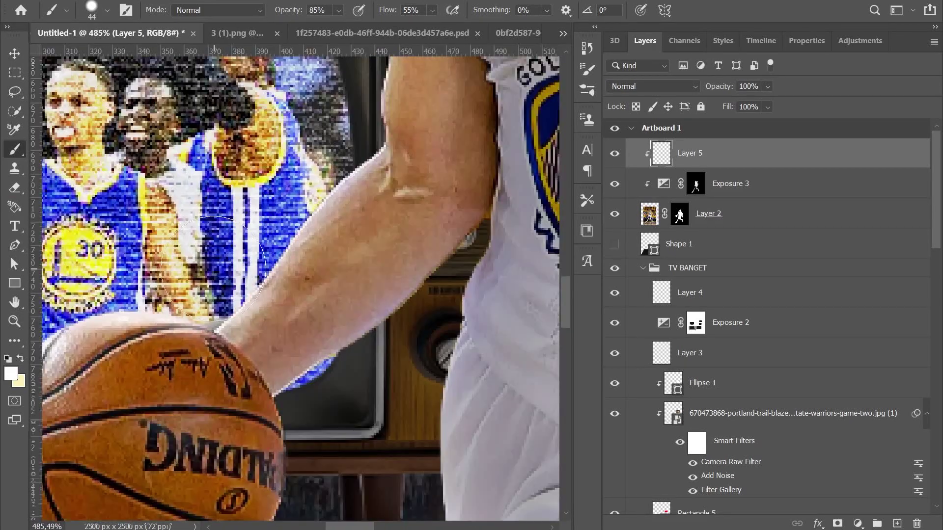
right_click(214, 268)
key("Return")
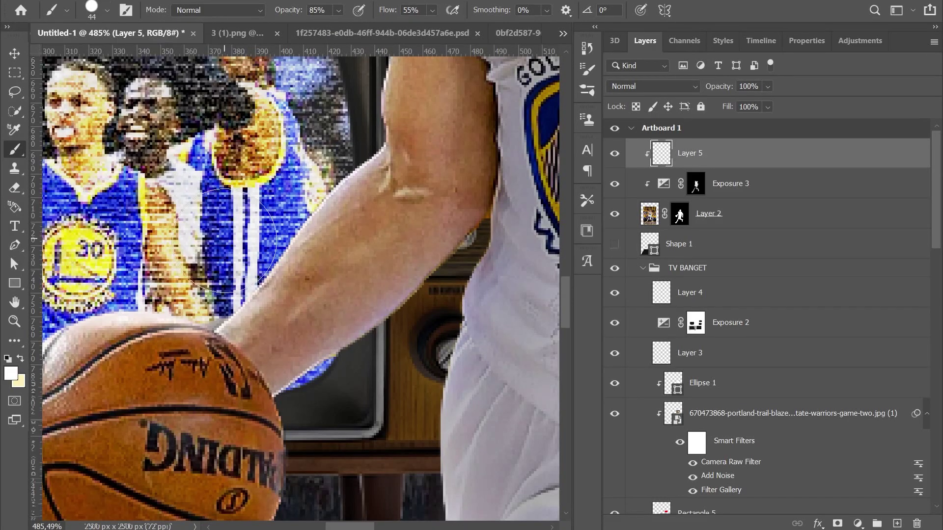
Step: Zoom in on Curry's upper arm and shoulder for rim-light painting
left_click_drag(332, 130, 285, 297)
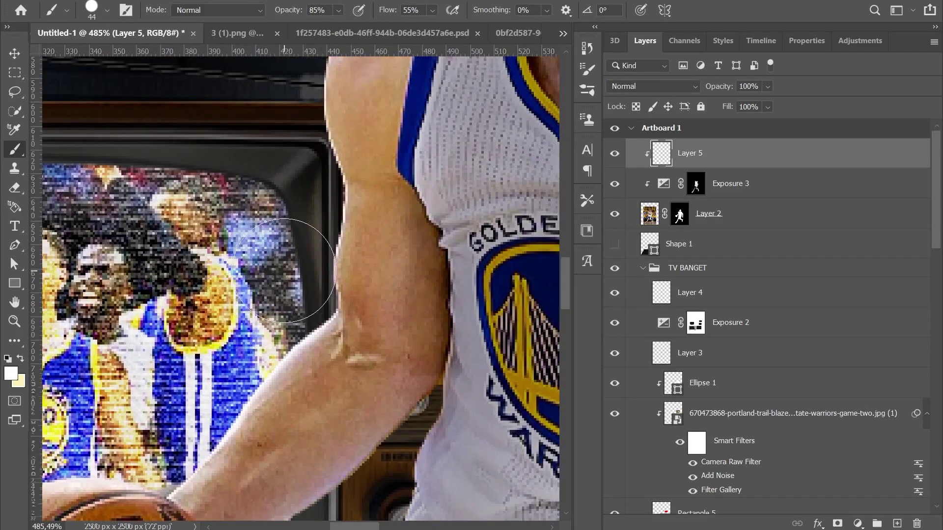
scroll(289, 155, "up", 5)
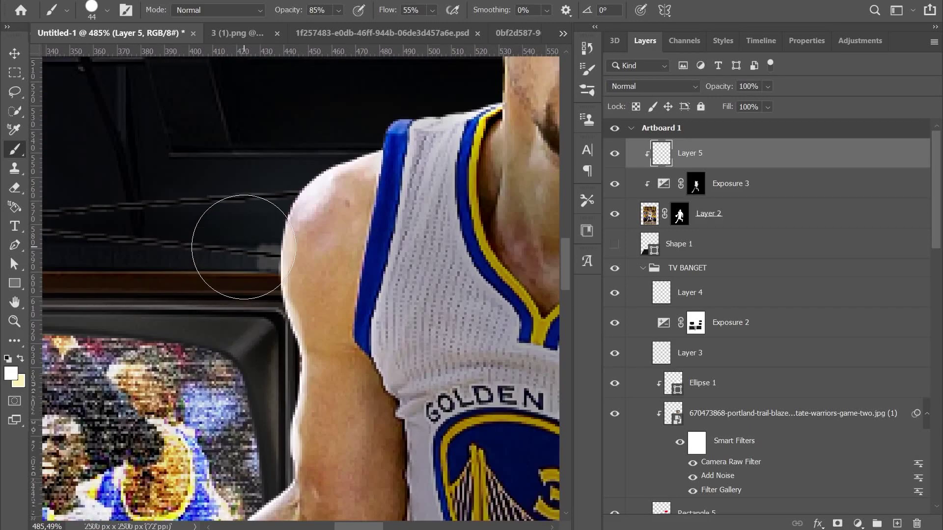
scroll(248, 225, "up", 2)
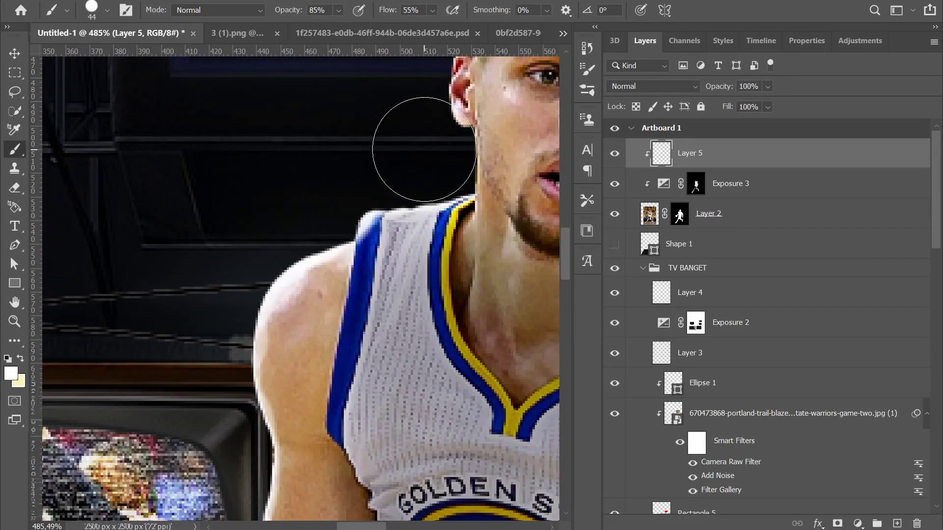
scroll(415, 158, "up", 3)
scroll(343, 194, "up", 2)
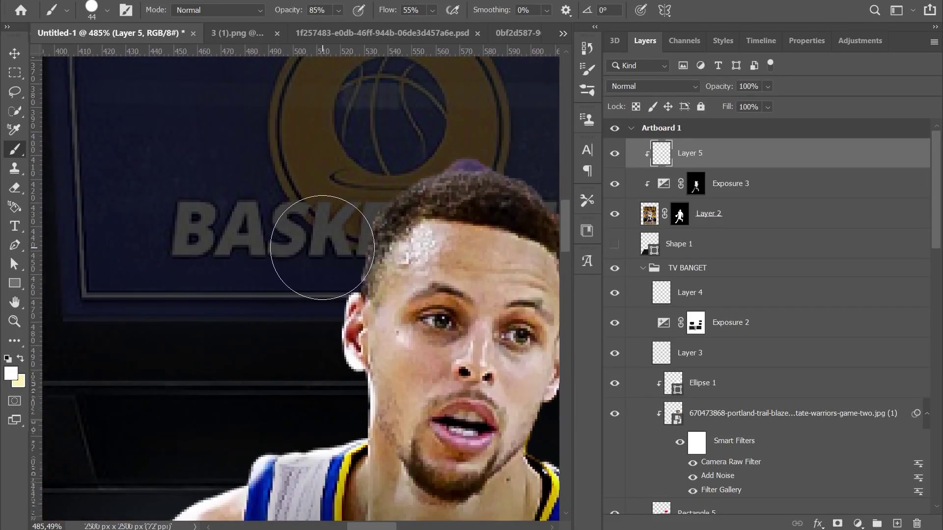
scroll(379, 98, "right", 2)
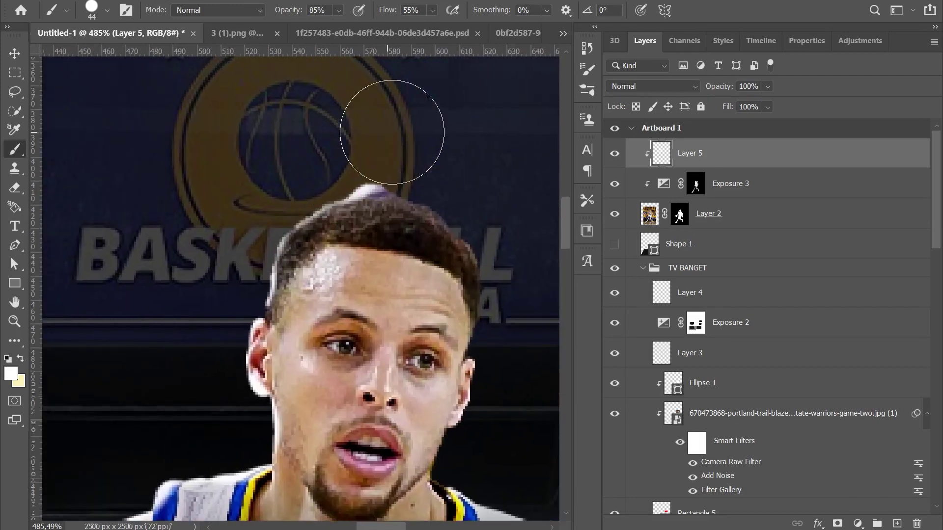
scroll(469, 172, "right", 2)
scroll(472, 177, "down", 1)
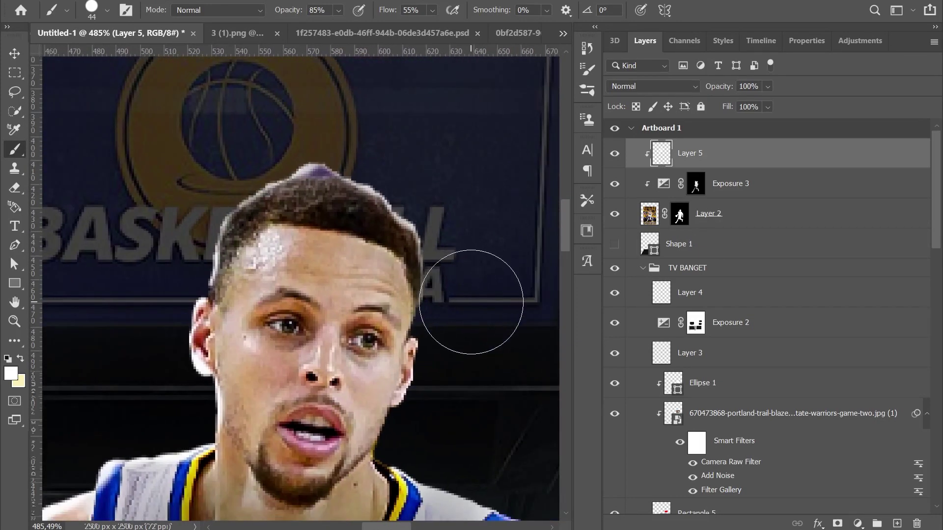
scroll(462, 283, "up", 2)
scroll(457, 364, "up", 2)
Step: Set the brush to a small 15 px size and scroll down toward Curry's arm
left_click(107, 10)
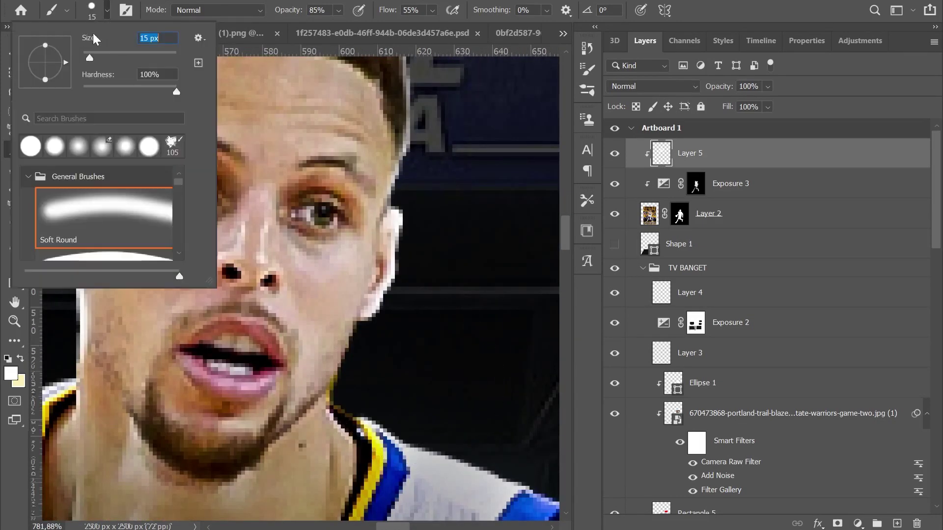
key("Return")
scroll(443, 388, "down", 2)
scroll(442, 388, "right", 2)
scroll(462, 354, "down", 2)
scroll(462, 354, "right", 2)
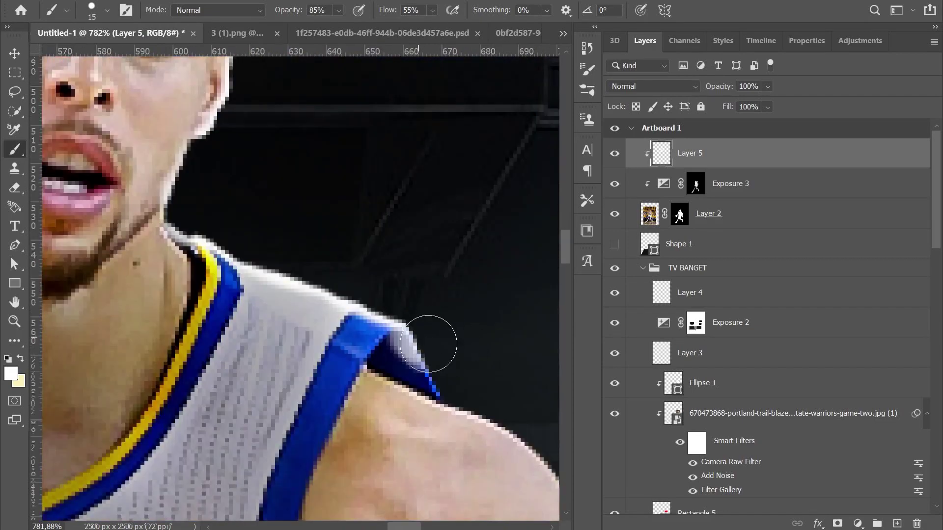
scroll(423, 334, "down", 2)
scroll(422, 334, "right", 1)
scroll(388, 265, "down", 2)
scroll(388, 265, "right", 2)
scroll(442, 285, "up", 1)
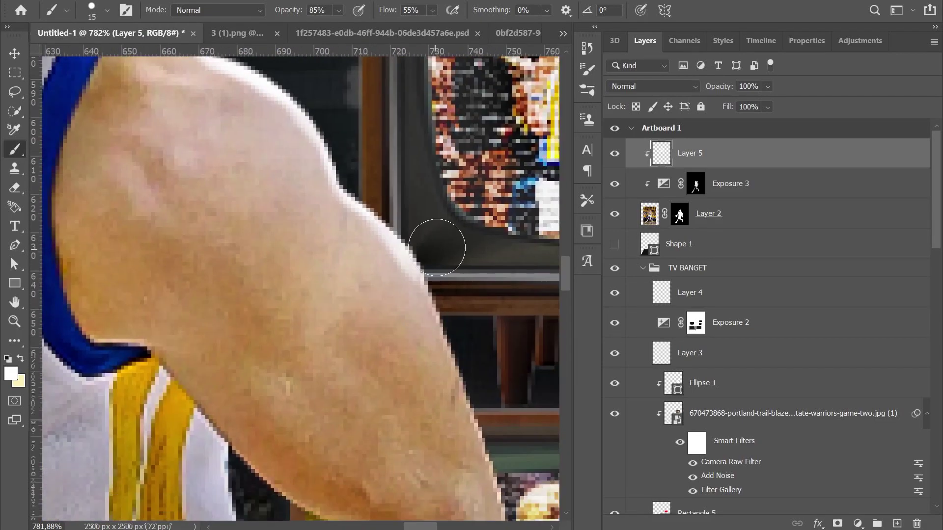
scroll(467, 331, "down", 4)
scroll(467, 330, "right", 2)
scroll(421, 221, "down", 1)
scroll(461, 272, "down", 3)
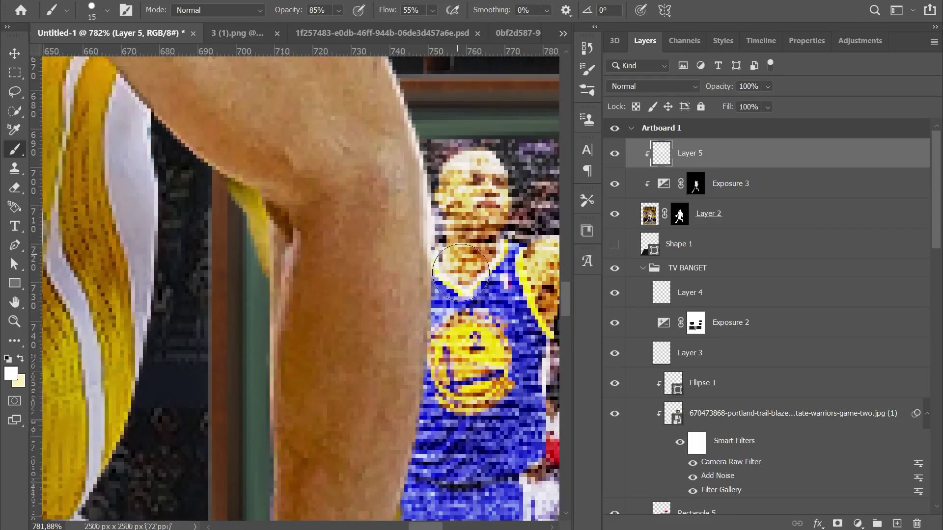
scroll(432, 344, "down", 4)
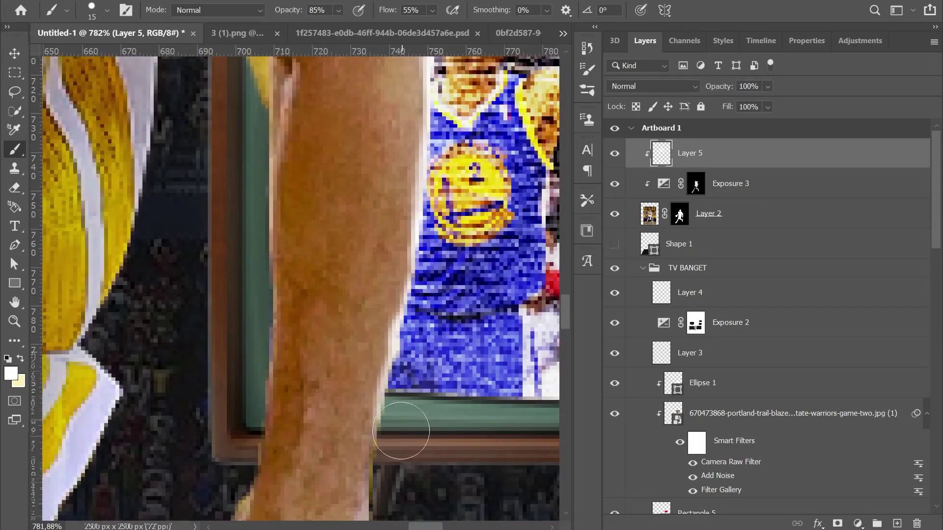
scroll(400, 431, "down", 4)
scroll(402, 423, "down", 2)
scroll(407, 415, "down", 3)
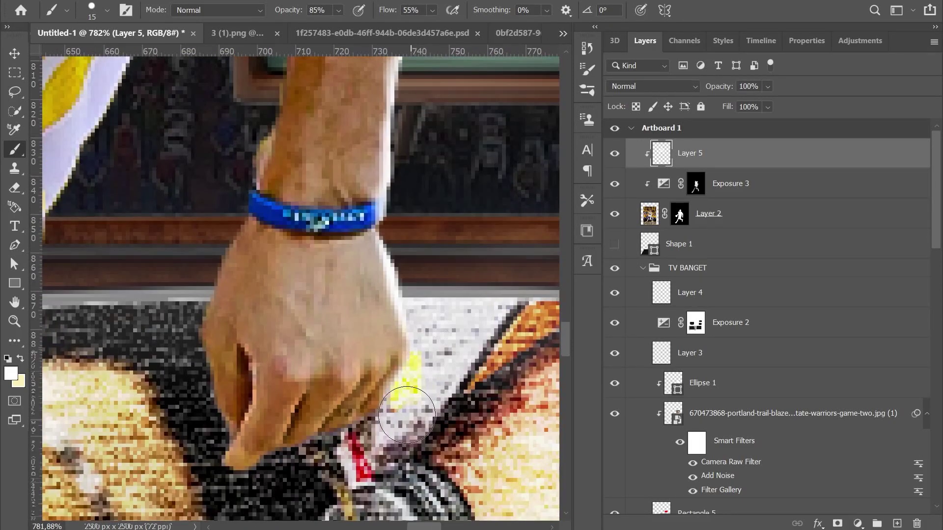
Step: Bring the wristband and forearm into view and select the Curry cut-out layer's mask
left_click_drag(184, 349, 211, 442)
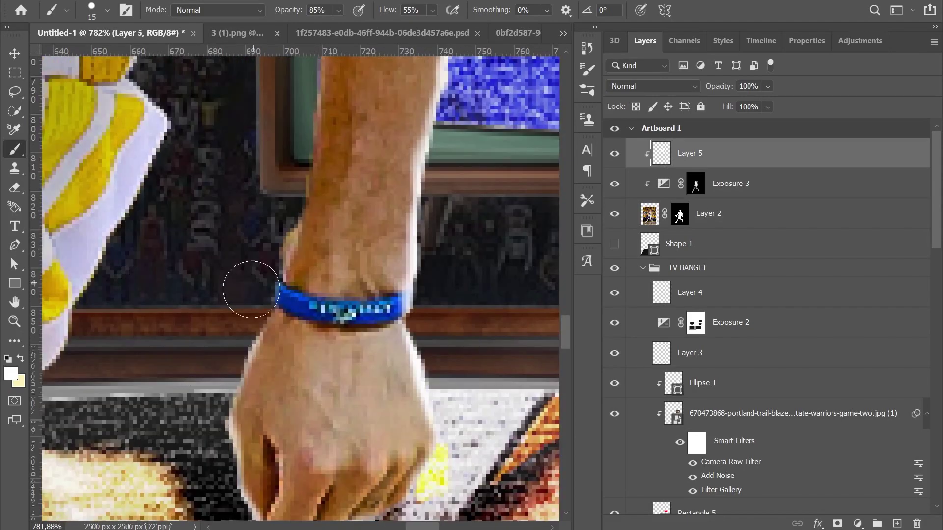
scroll(265, 305, "up", 5)
scroll(279, 354, "up", 2)
scroll(231, 241, "down", 3)
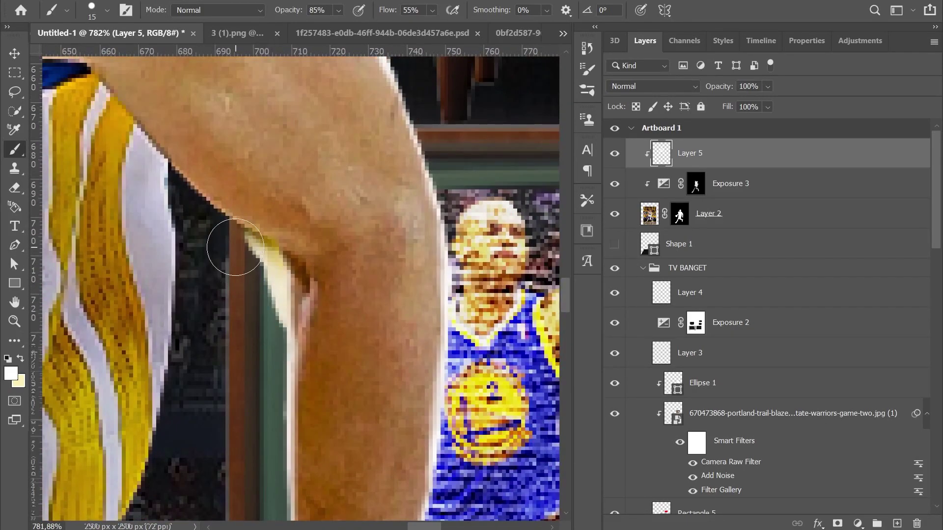
scroll(326, 378, "down", 2)
scroll(352, 310, "down", 2)
scroll(353, 310, "up", 3)
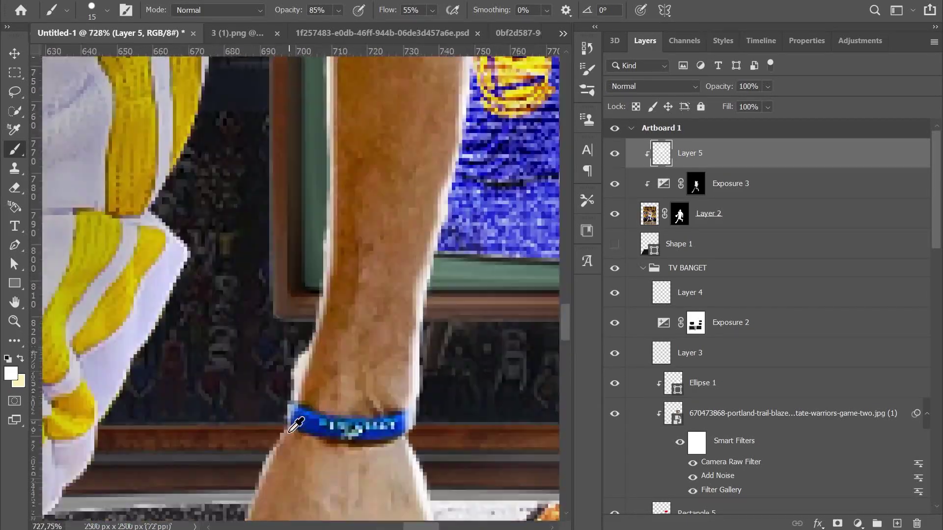
left_click(679, 213)
scroll(353, 341, "down", 1)
scroll(353, 341, "up", 2)
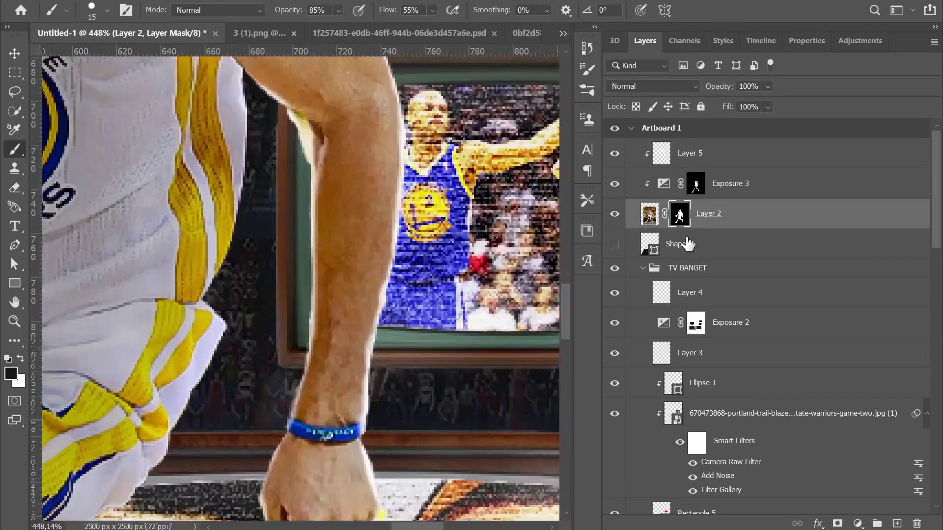
Step: On Layer 5, erase excess light and paint a white rim light along the arm's lower edge
left_click(687, 153)
key("e")
scroll(263, 167, "up", 2)
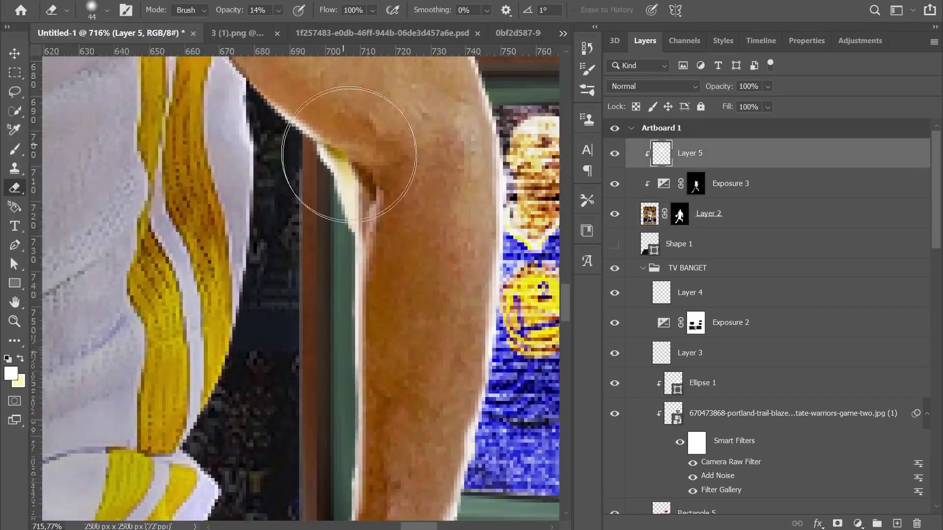
key("b")
scroll(393, 231, "down", 4)
scroll(304, 284, "up", 2)
scroll(303, 284, "up", 3)
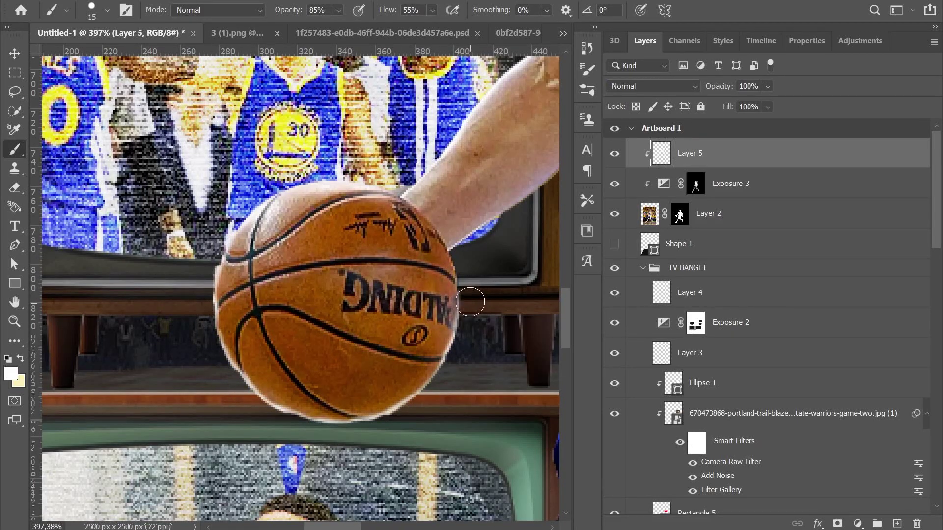
scroll(470, 302, "right", 5)
scroll(314, 324, "up", 2)
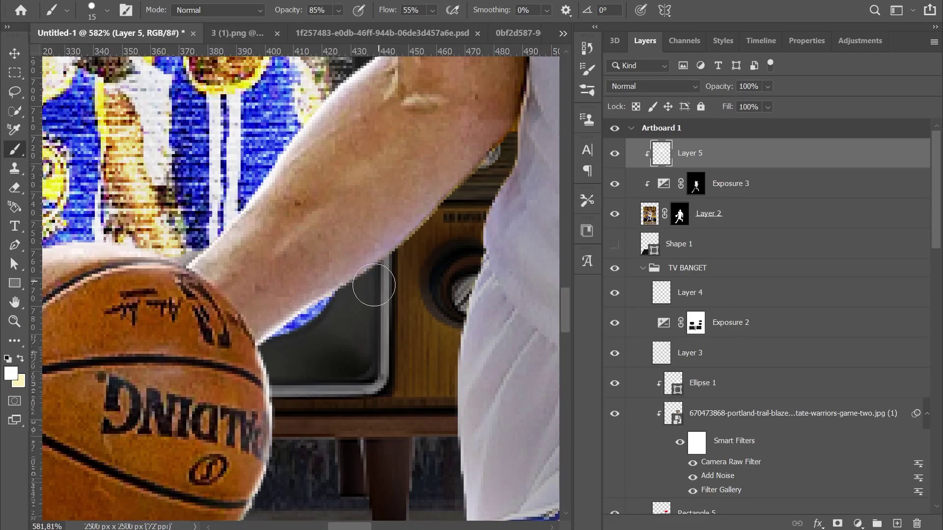
left_click_drag(365, 287, 408, 255)
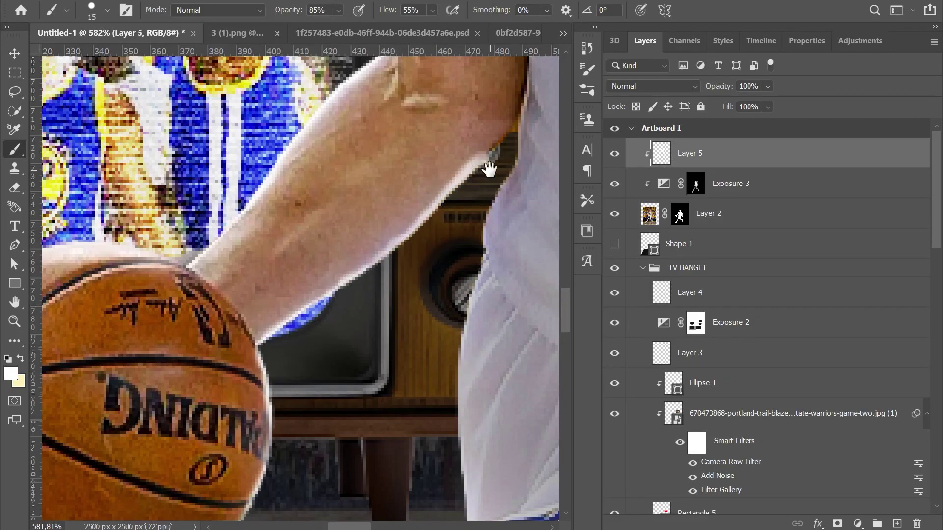
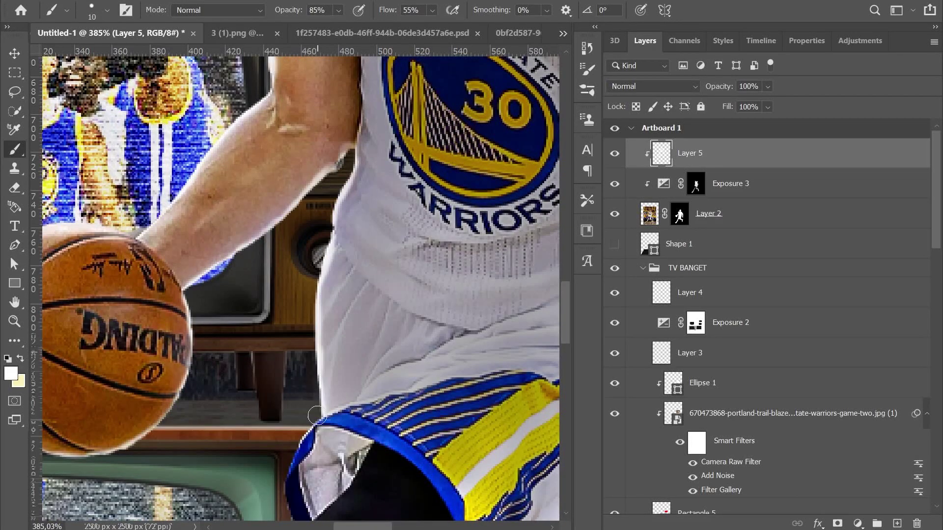
Step: Add a new Layer 6 above Layer 5 and clip it to the player layer
left_click_drag(282, 473, 293, 285)
left_click_drag(275, 442, 285, 344)
left_click_drag(246, 466, 275, 369)
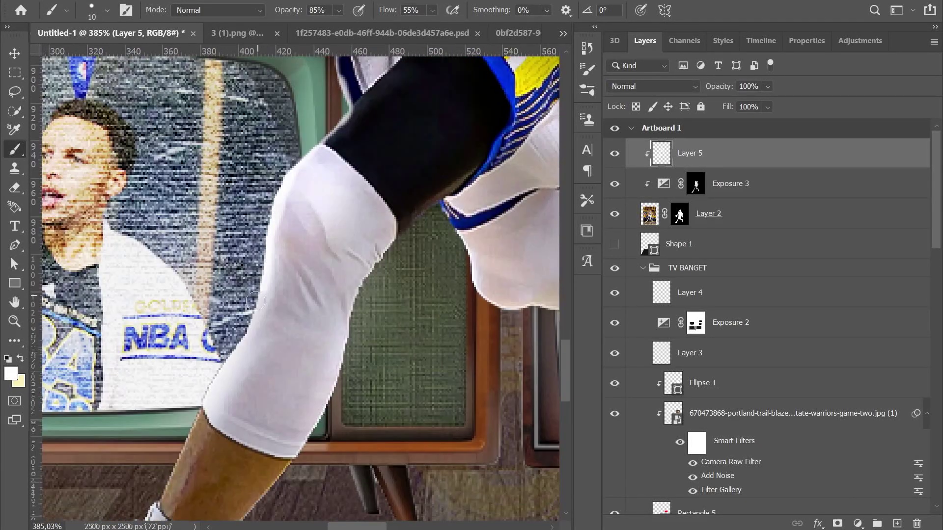
mouse_move(160, 482)
left_mouse_down()
mouse_move(172, 393)
mouse_move(185, 391)
left_mouse_up()
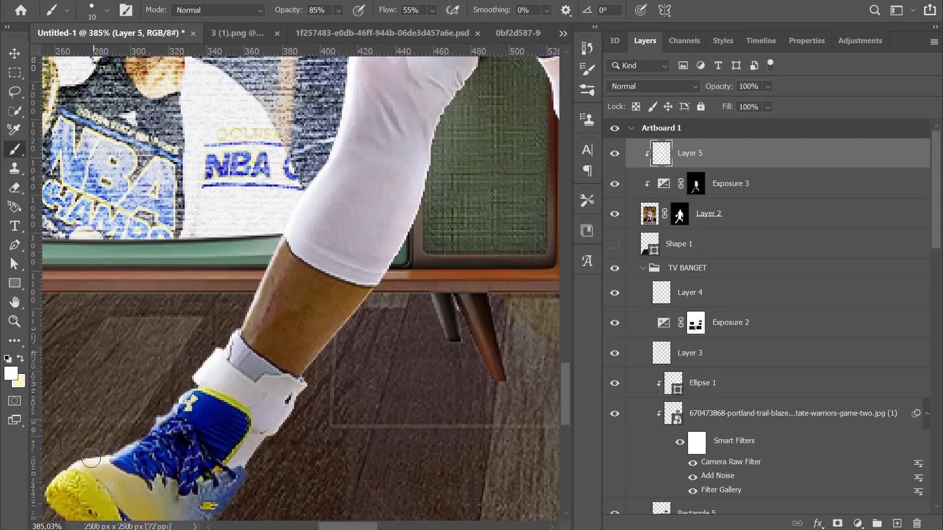
scroll(91, 458, "down", 5)
scroll(341, 152, "up", 3)
scroll(341, 152, "up", 2)
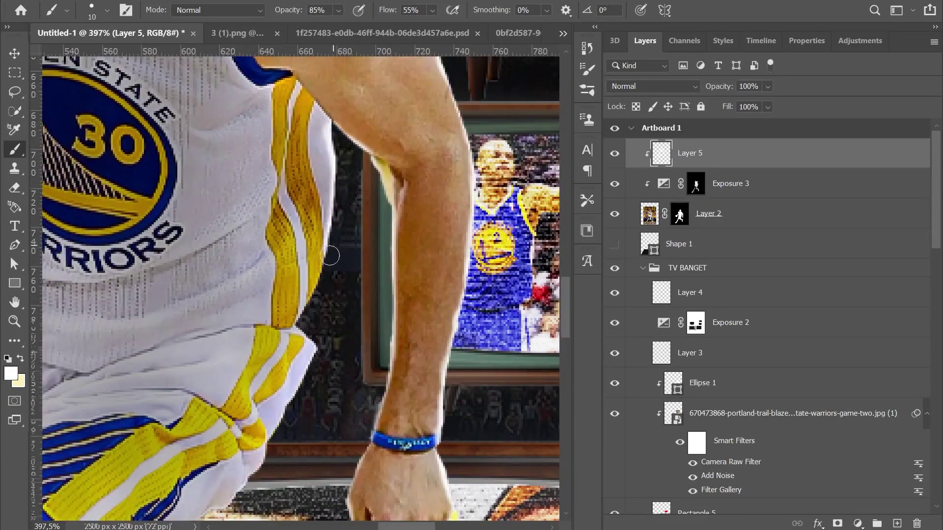
left_click_drag(300, 398, 326, 288)
left_click_drag(218, 427, 324, 269)
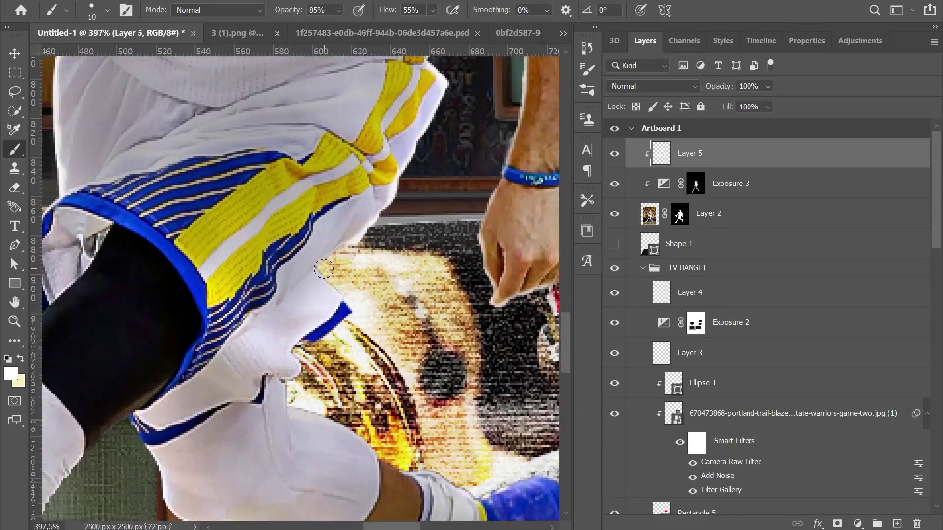
left_click_drag(295, 387, 309, 267)
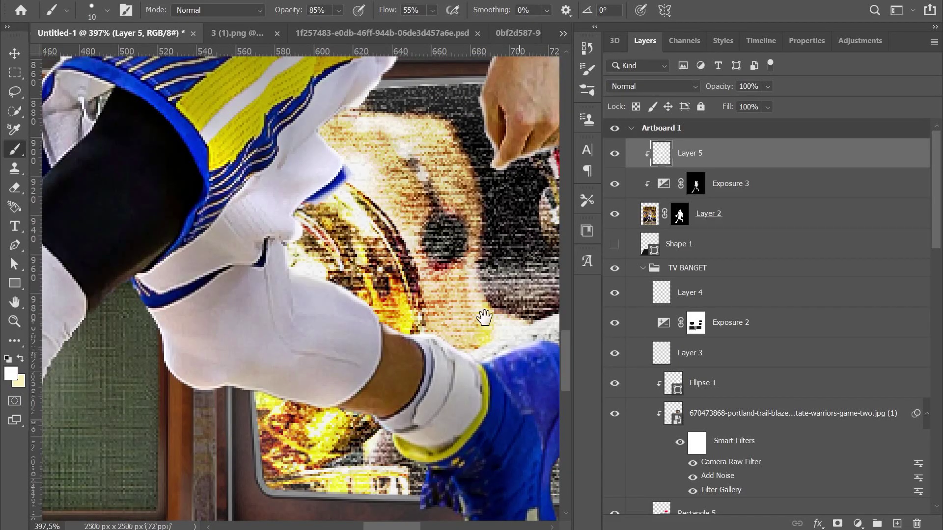
scroll(473, 333, "right", 3)
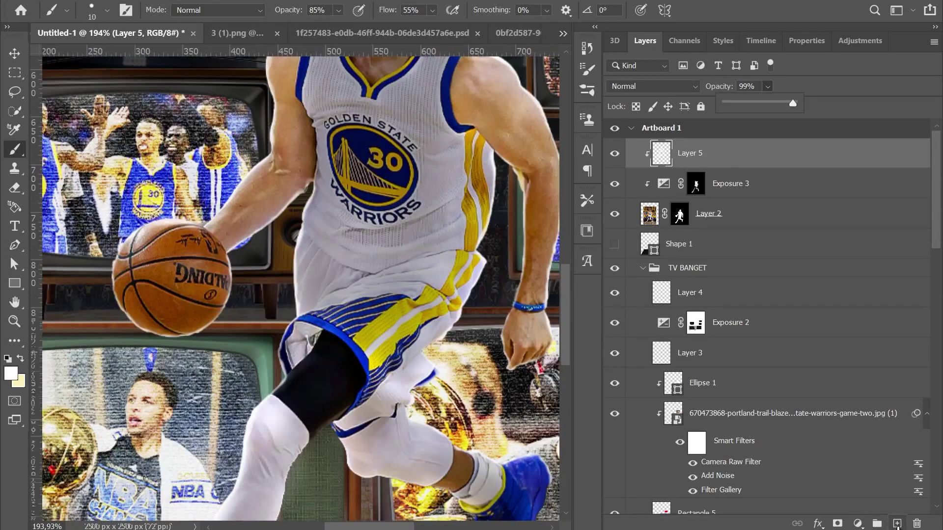
left_click(897, 523)
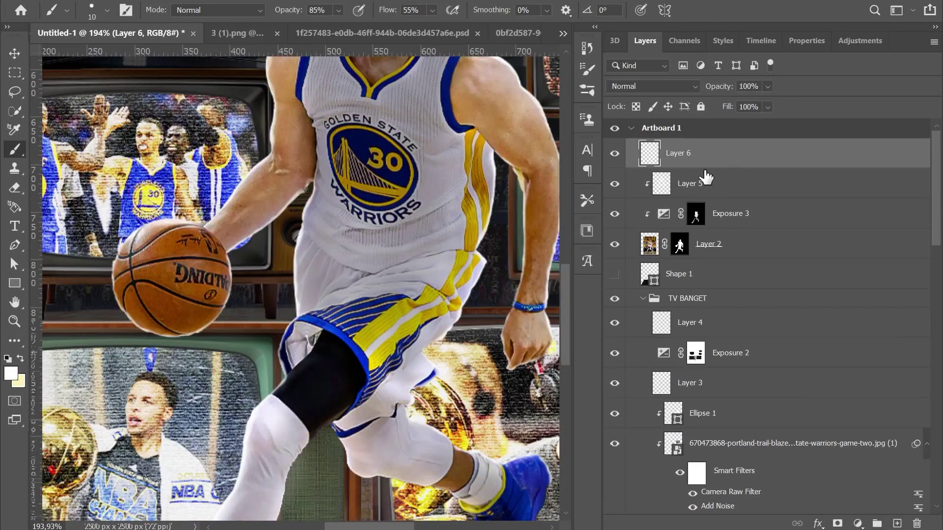
left_click(704, 163, "alt")
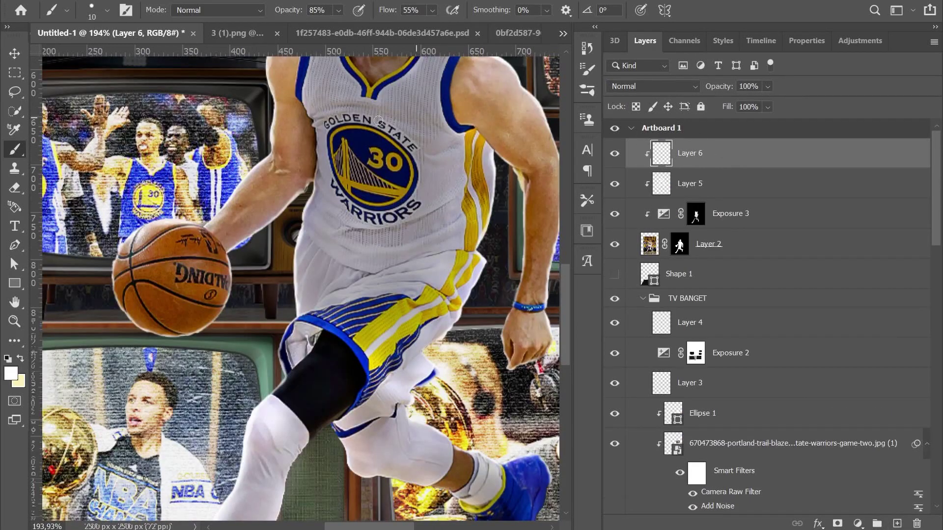
Step: Set the brush to 75 px, 57% hardness and 56% opacity
left_click(105, 11)
left_click(113, 54)
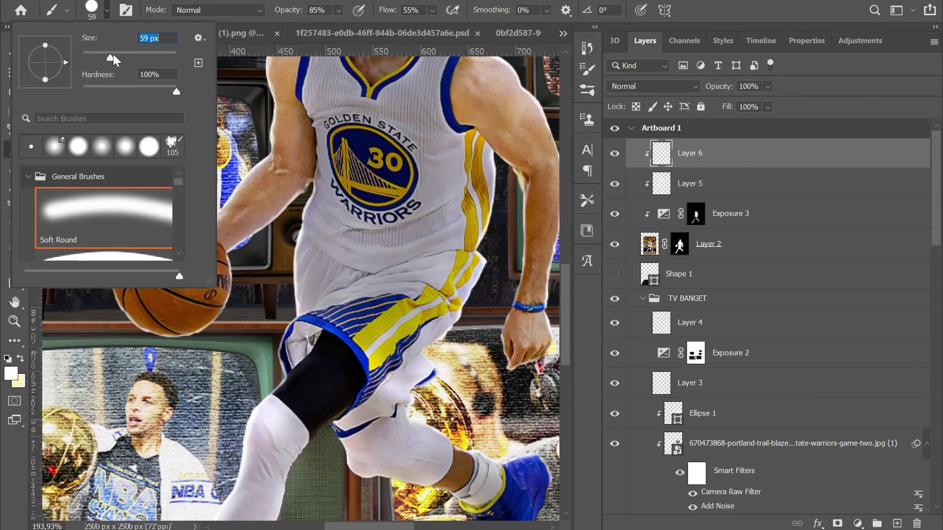
left_click(116, 53)
left_click(137, 91)
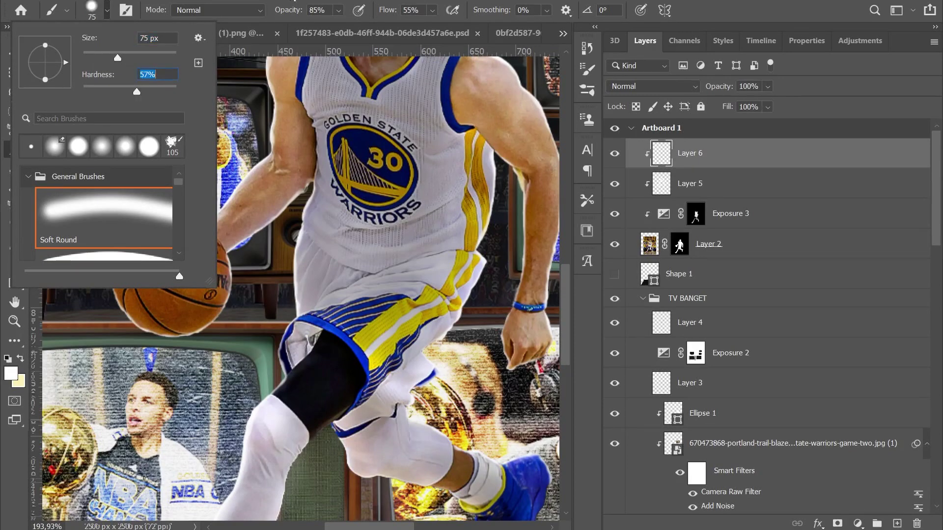
left_click(337, 11)
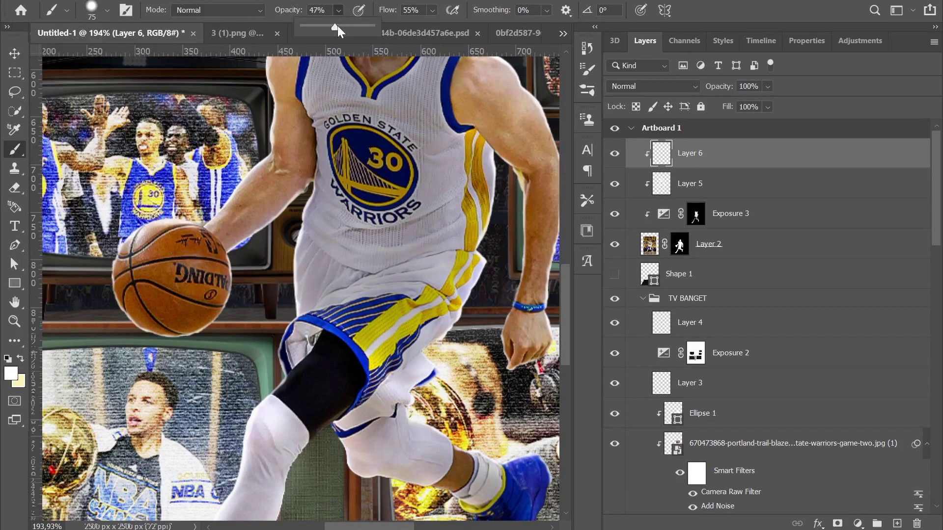
left_click(342, 28)
Step: Paint soft white highlights along the player's shoulder, arm and knee edges
key("ctrl+1")
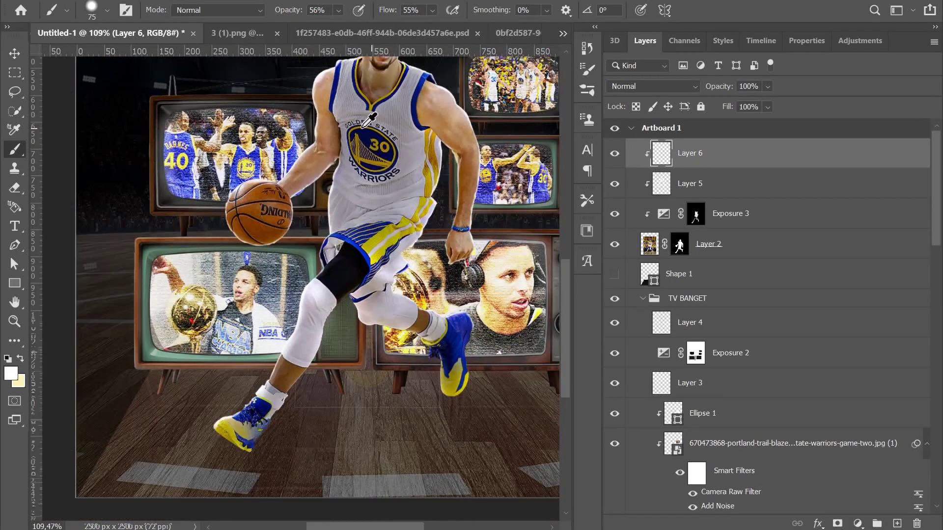
left_click_drag(321, 191, 320, 228)
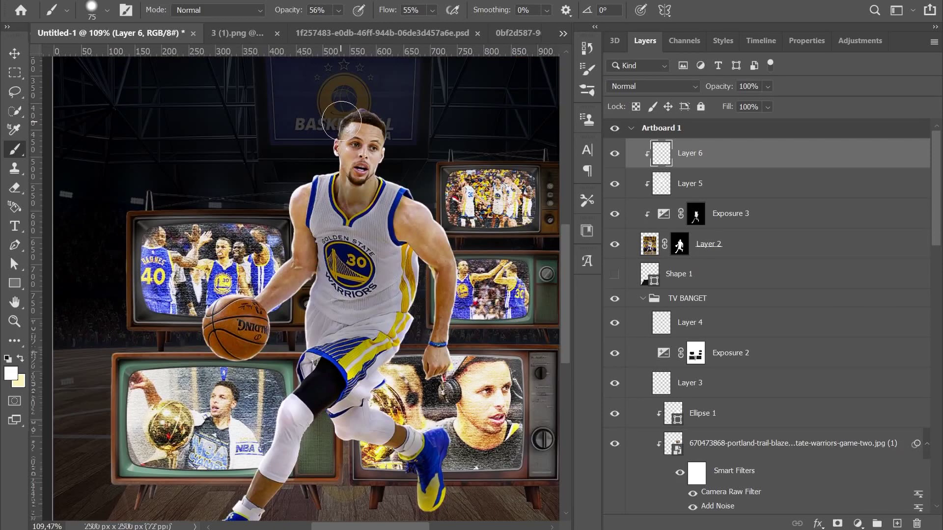
left_click_drag(424, 201, 449, 364)
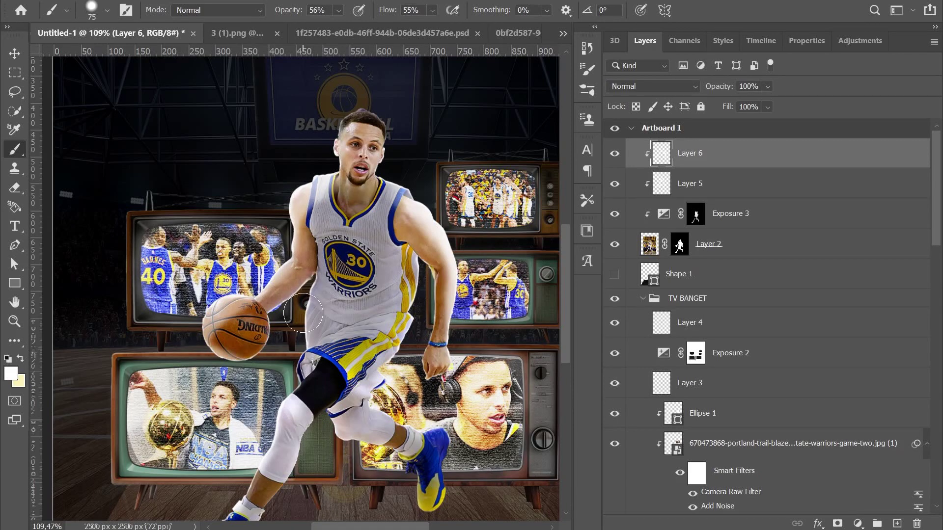
left_click_drag(303, 313, 267, 393)
scroll(266, 380, "down", 2)
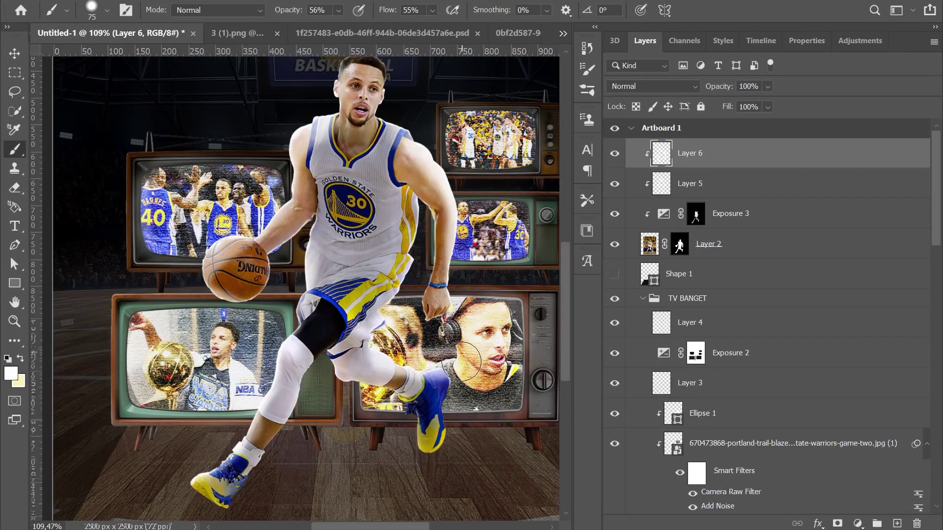
Step: Preview Layer 6's blend modes and settle on Overlay
left_click(680, 81)
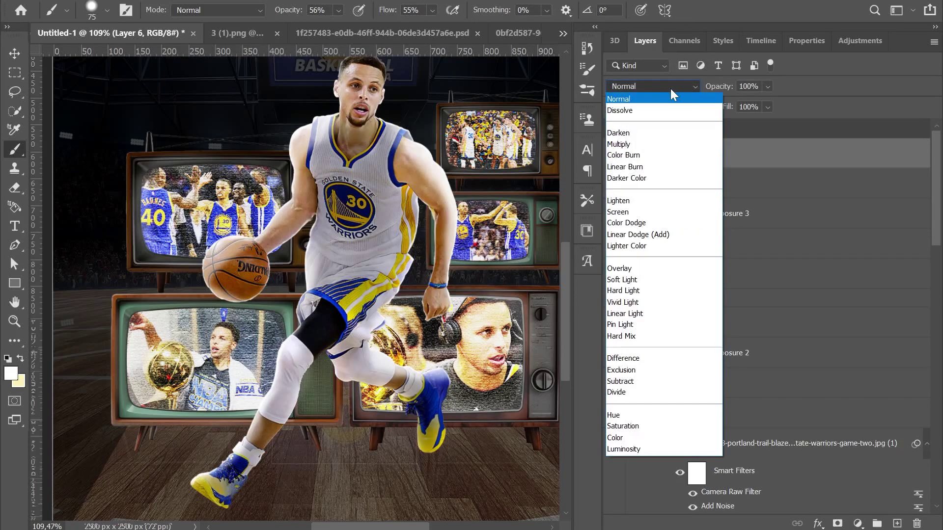
key("Down")
key("Down")
key("Down")
key("Down")
key("Down")
key("Down")
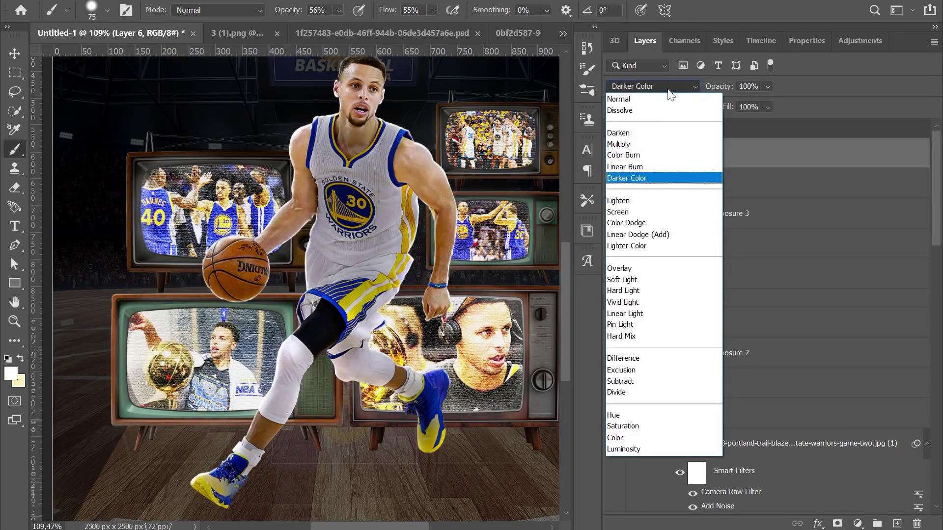
key("Down")
key("Down")
key("Down")
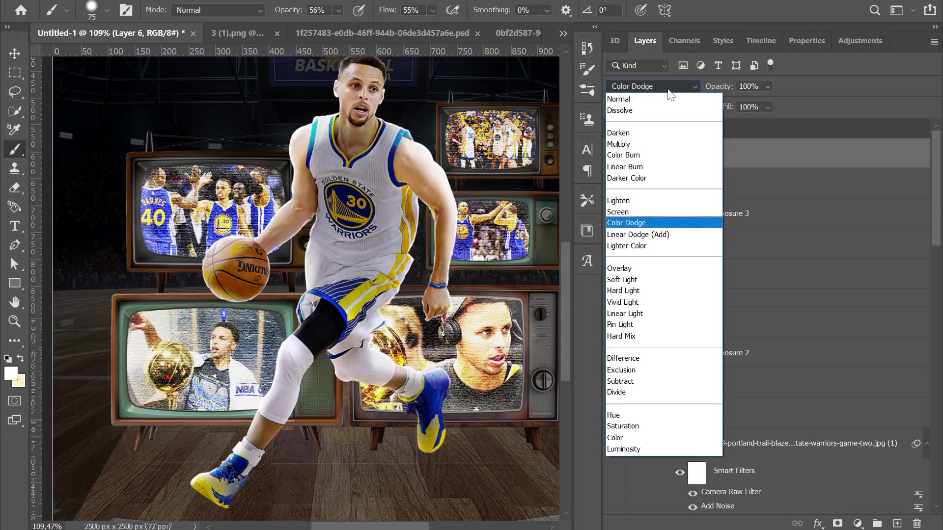
key("Down")
key("Down")
key("Down")
key("Down")
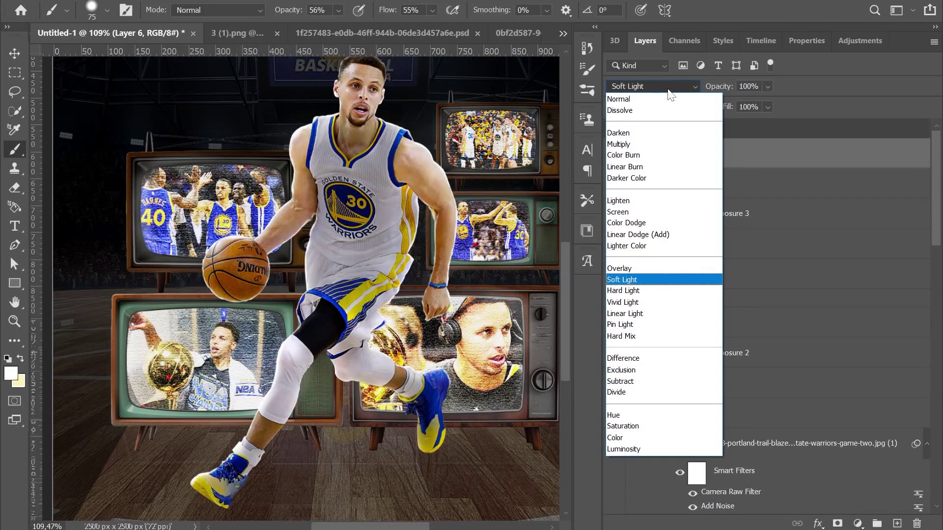
key("Up")
key("Down")
key("Down")
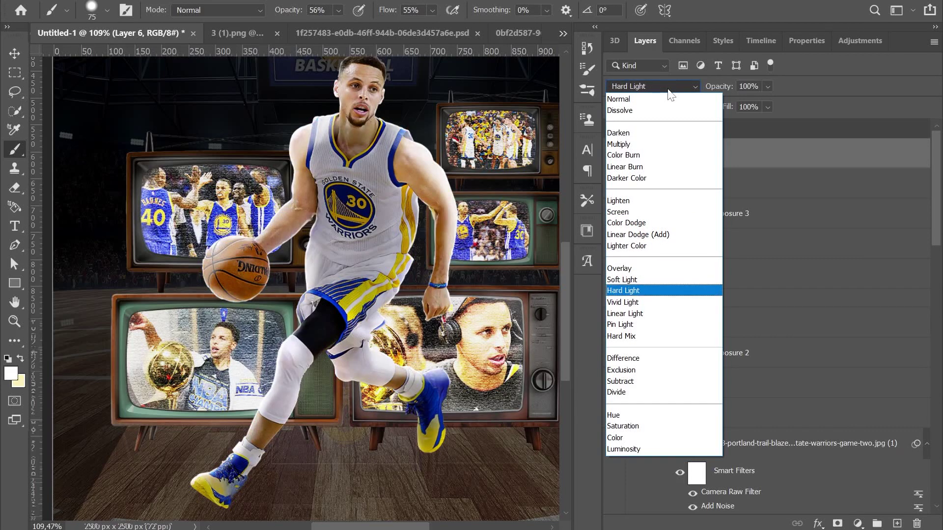
key("Down")
key("Down")
key("Down")
key("Down")
key("Down")
key("Down")
key("Up")
key("Down")
key("Down")
key("Down")
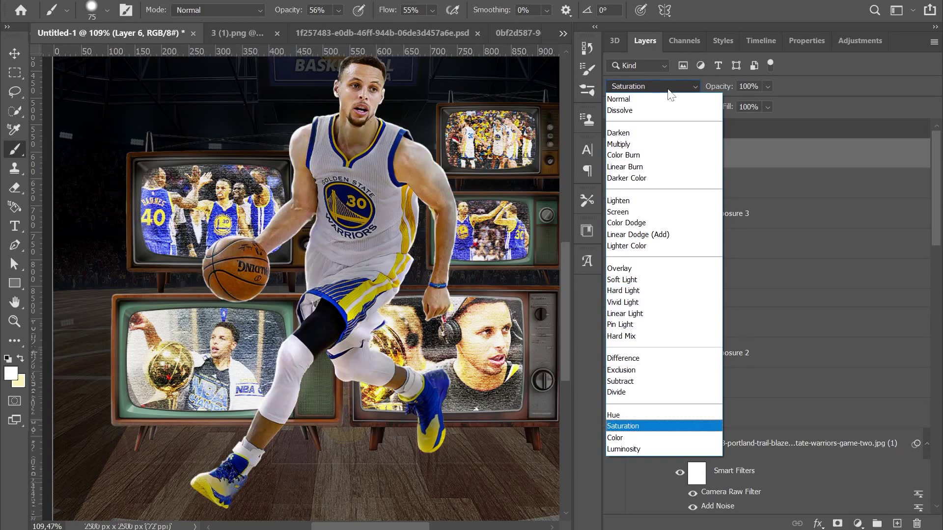
key("Down")
key("Down")
key("Up")
key("Up")
key("Up")
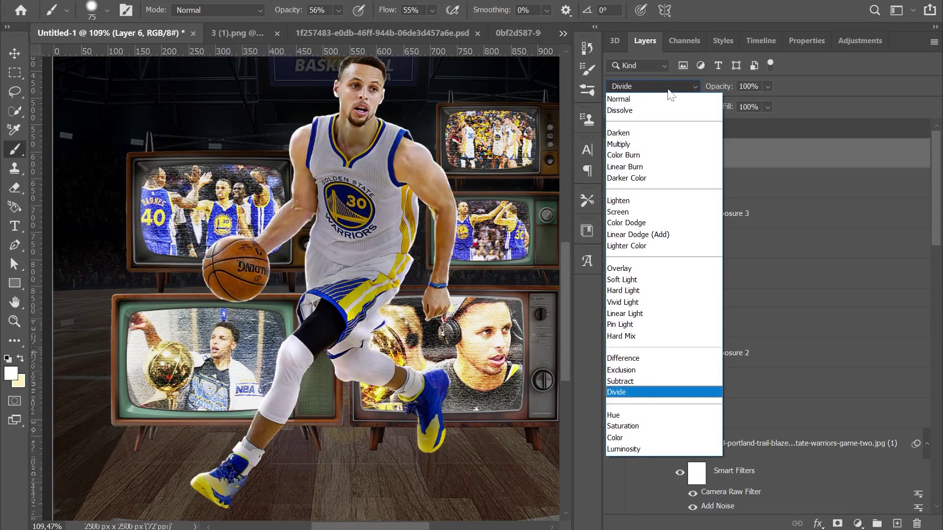
key("Up")
key("Up")
key("Up")
key("Up")
key("Return")
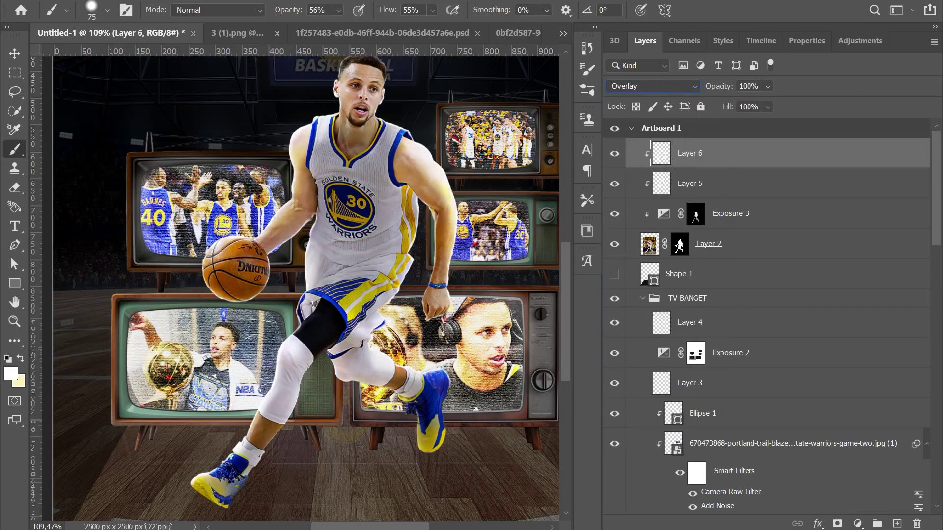
Step: Lower Layer 6's opacity to about 77%, then select Exposure 3
left_click(768, 86)
left_click(775, 102)
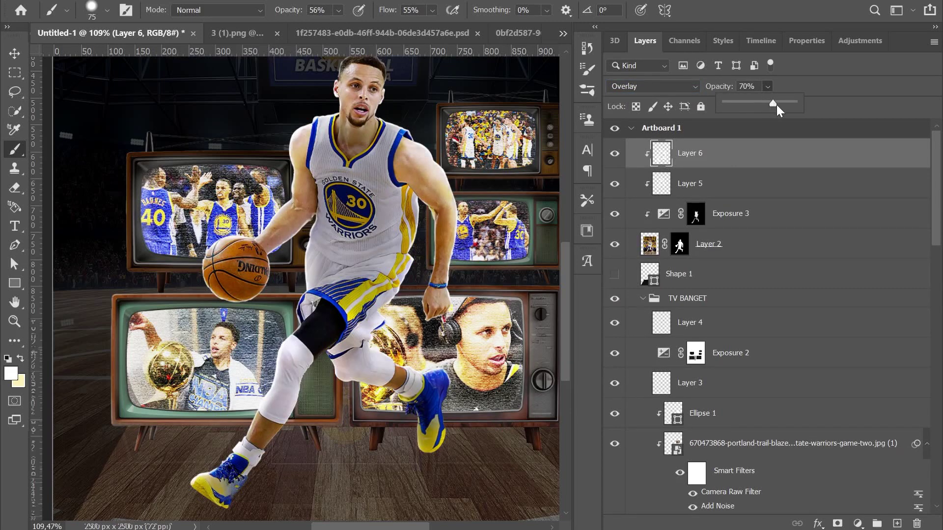
left_click_drag(777, 104, 787, 107)
left_click(664, 214)
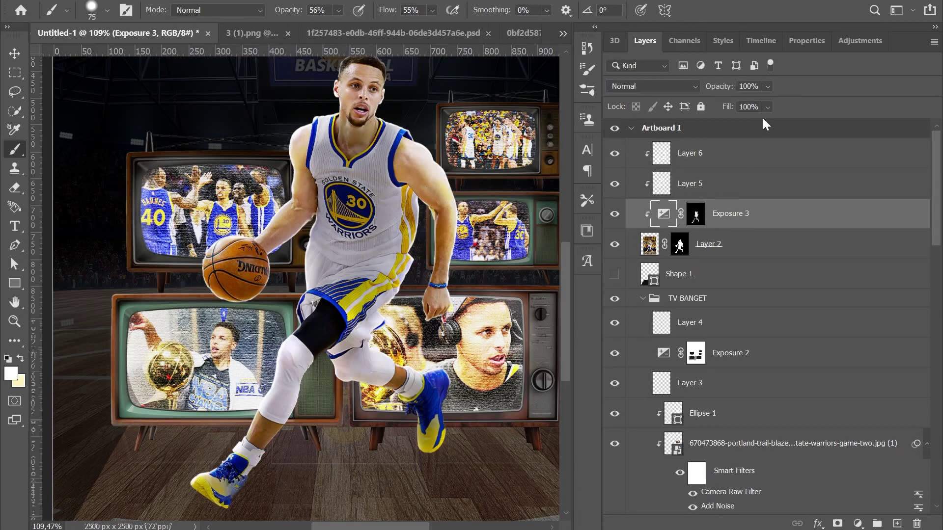
Step: Adjust the Exposure 3 exposure amount in Properties
left_click(696, 214)
scroll(236, 491, "up", 3)
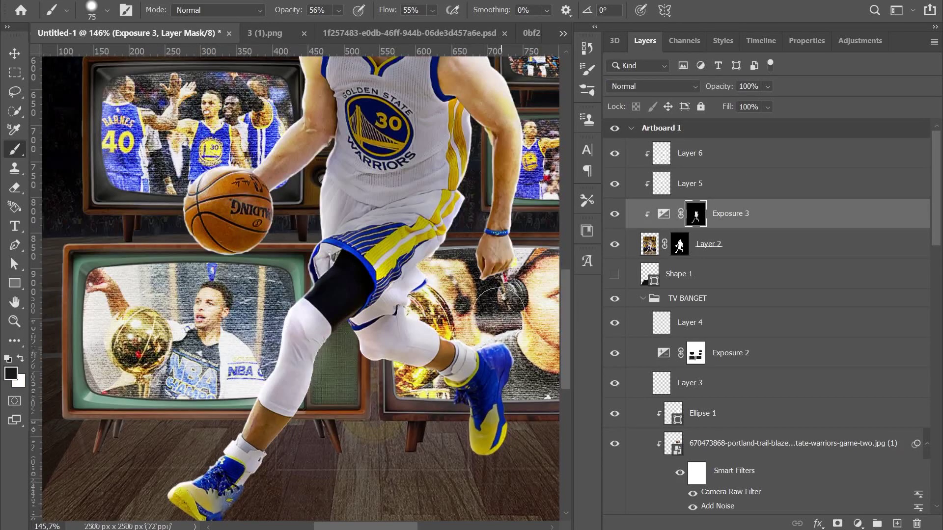
scroll(213, 501, "down", 2)
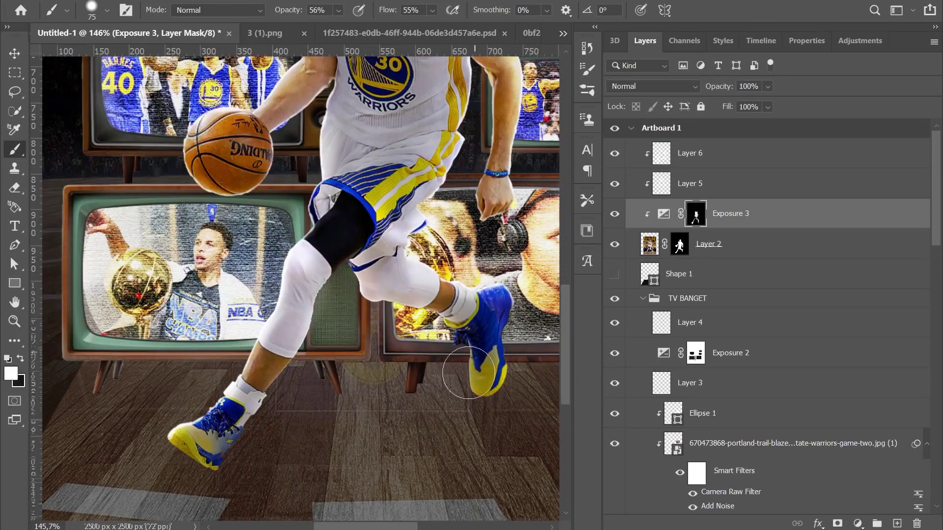
scroll(231, 452, "up", 5)
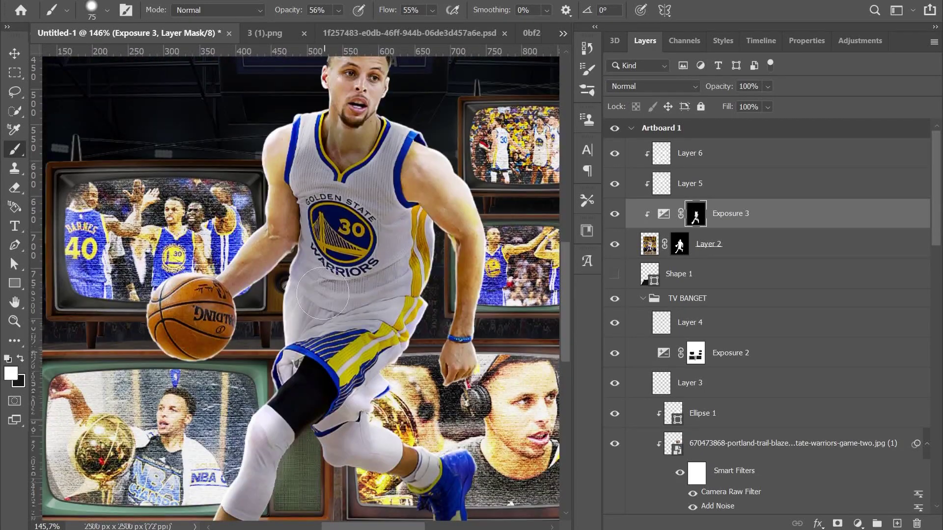
scroll(344, 167, "up", 2)
scroll(349, 156, "up", 1)
scroll(348, 156, "up", 2)
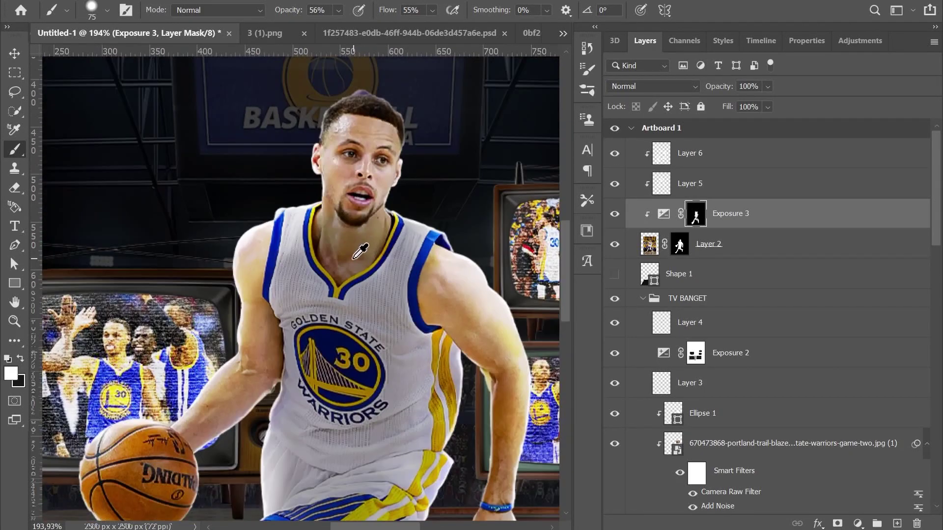
double_click(663, 213)
mouse_move(733, 127)
left_mouse_down()
mouse_move(715, 125)
mouse_move(726, 128)
left_mouse_up()
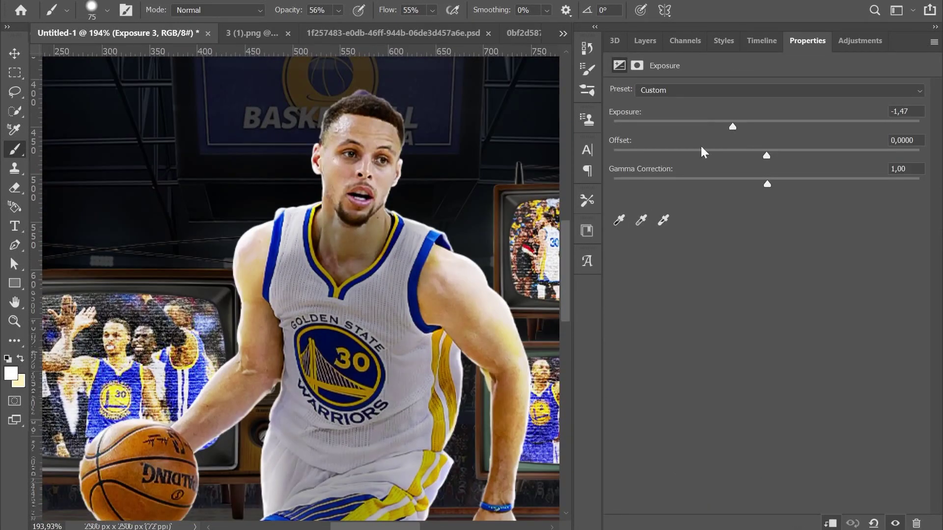
scroll(384, 178, "down", 3)
scroll(383, 177, "down", 2)
left_click(645, 41)
Step: Nudge the Exposure 2 exposure amount
key("v")
left_click(696, 353)
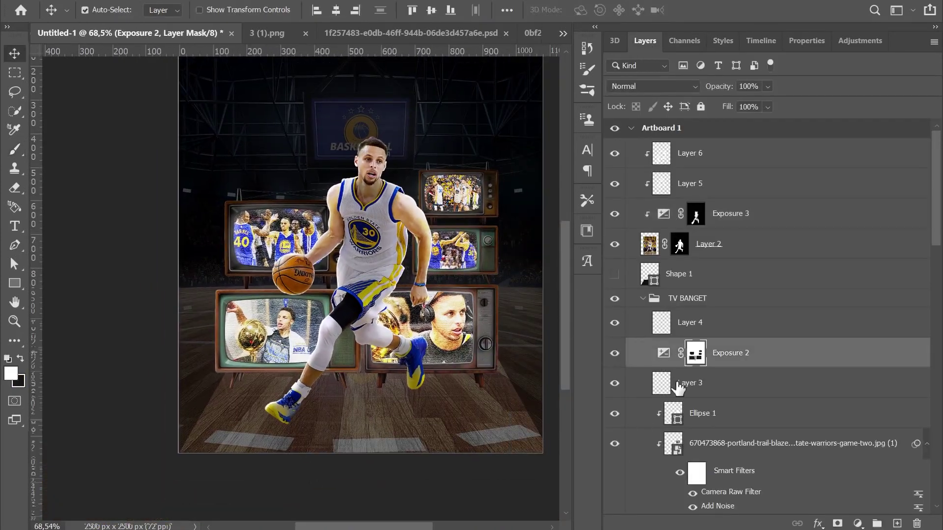
double_click(664, 353)
mouse_move(722, 128)
left_mouse_down()
mouse_move(671, 129)
mouse_move(722, 128)
left_mouse_up()
left_click(645, 41)
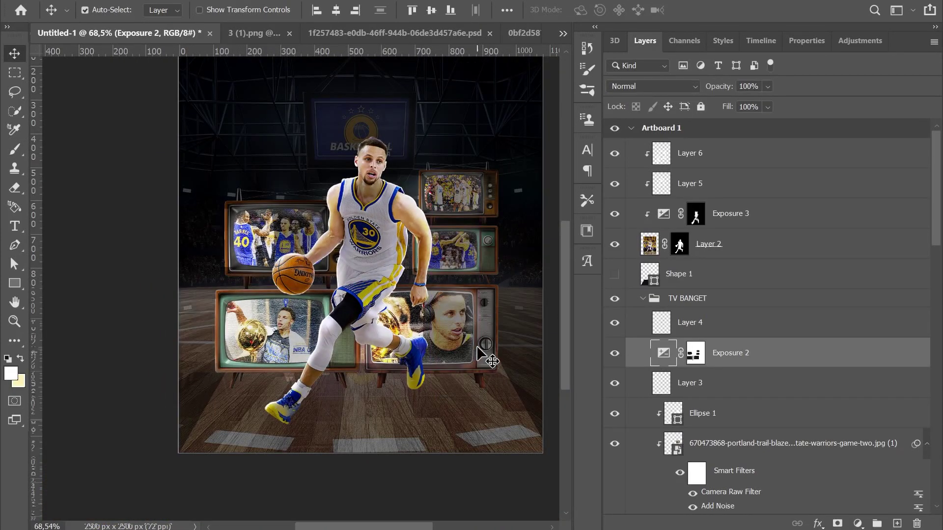
Step: Compare Exposure 1 on and off and adjust its exposure value
scroll(634, 417, "down", 10)
left_click(615, 439)
double_click(651, 439)
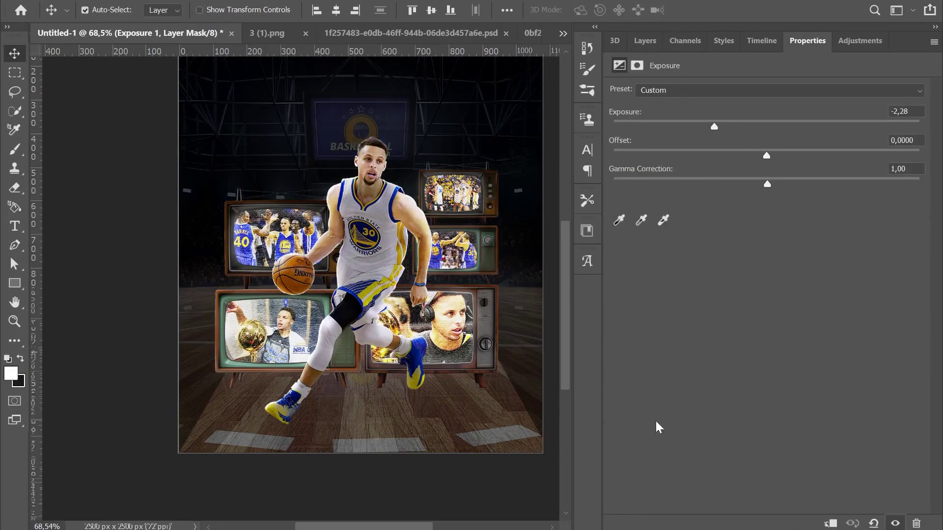
mouse_move(717, 126)
left_mouse_down()
mouse_move(804, 126)
mouse_move(731, 126)
left_mouse_up()
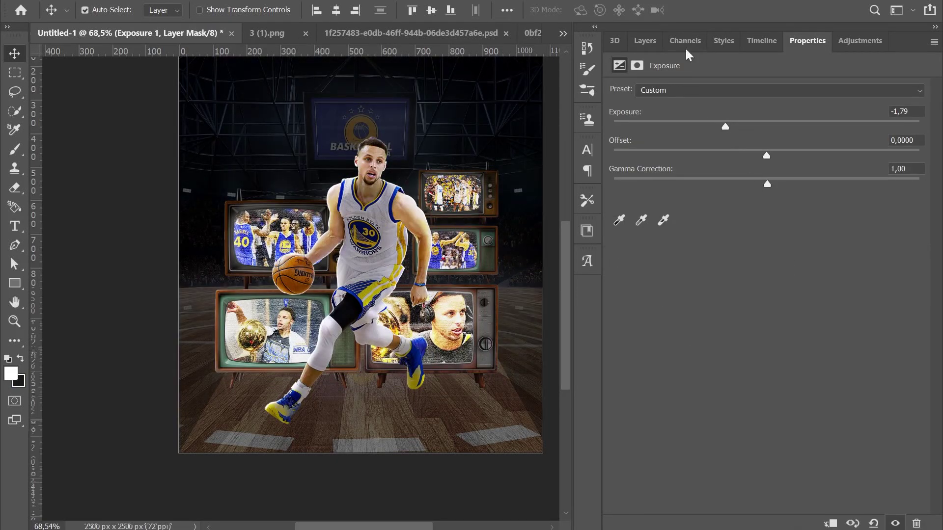
left_click(645, 40)
Step: Readjust Exposure 2's exposure and toggle its mask off and on to compare
scroll(678, 294, "up", 10)
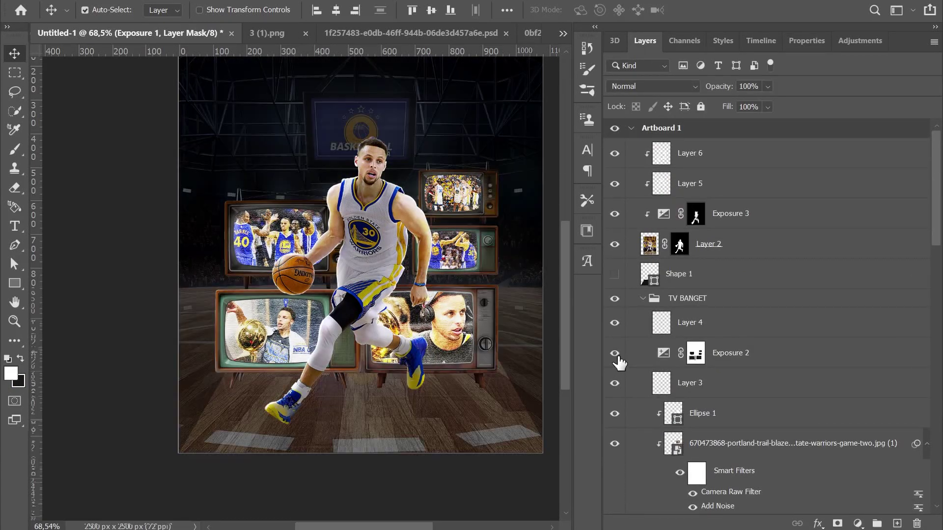
double_click(663, 353)
left_click_drag(771, 126, 756, 129)
left_click(645, 41)
right_click(696, 352)
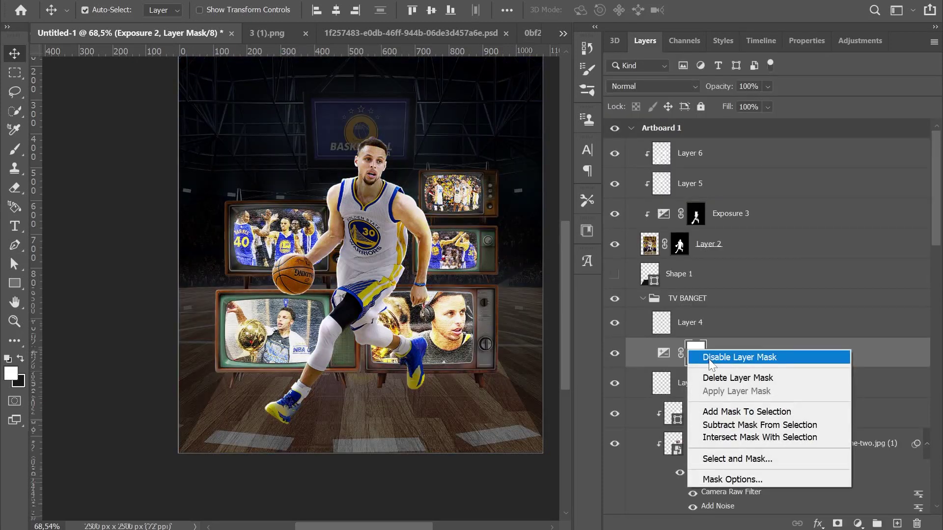
left_click(710, 357)
right_click(695, 353)
left_click(710, 358)
double_click(663, 353)
left_click(645, 40)
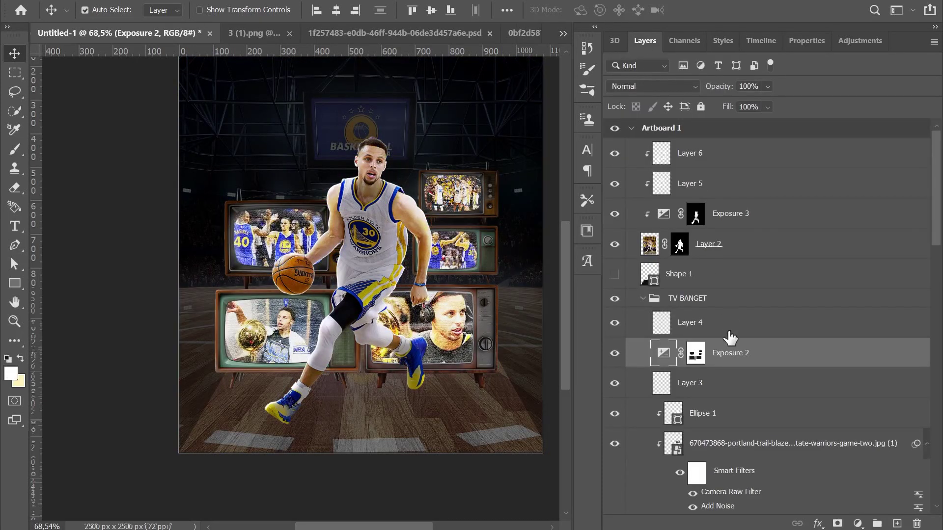
Step: Paint the Exposure 2 mask black over the floor selection with a 5000 px brush
left_click(650, 274, "ctrl")
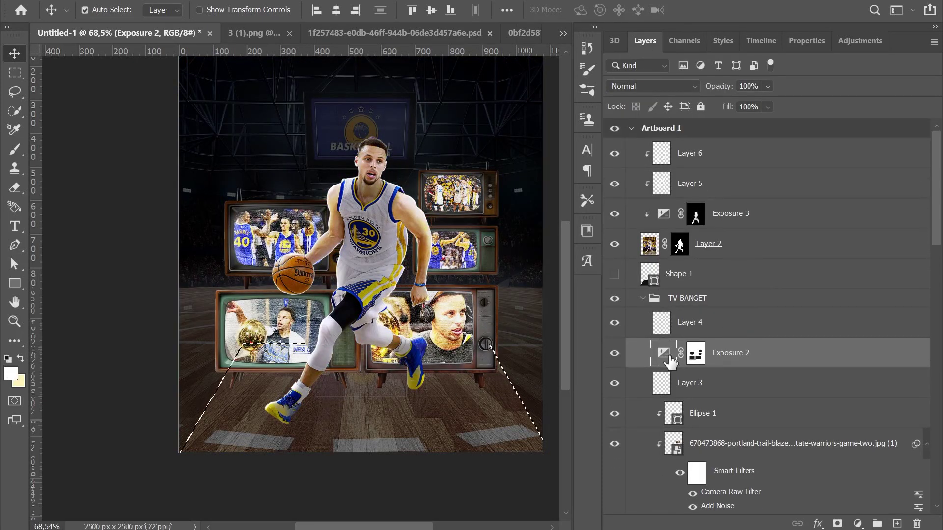
left_click(695, 353)
key("b")
key("x")
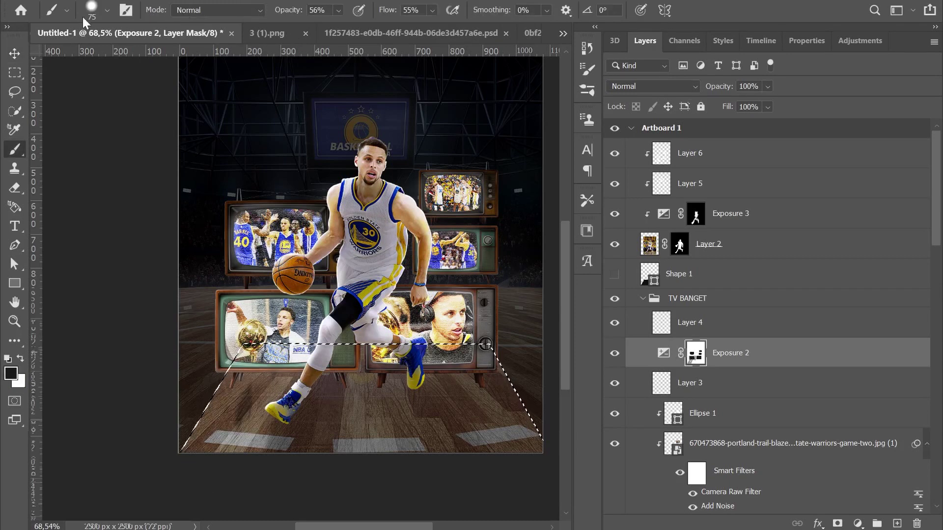
left_click(92, 10)
type("5000")
key("Return")
left_click(432, 419)
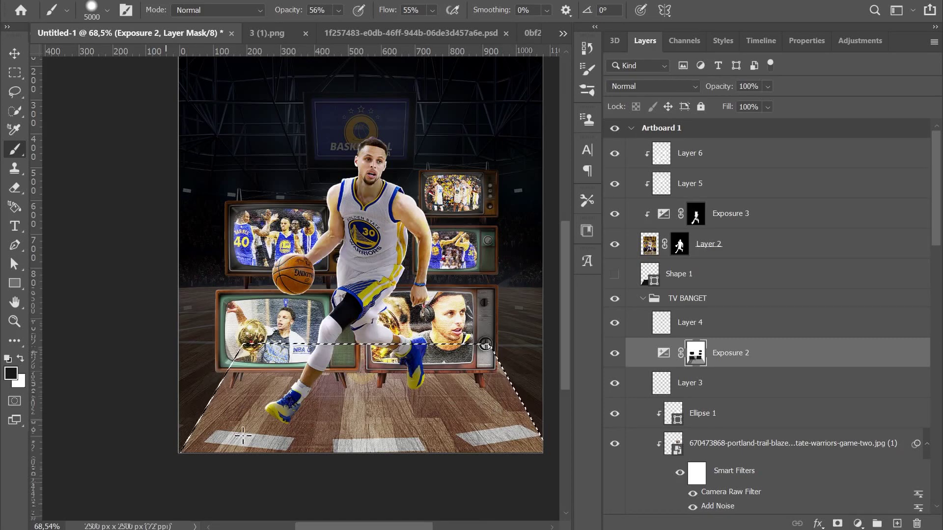
key("ctrl+d")
Step: Set Exposure 1 to -1,05 exposure with 1,53 gamma
key("v")
scroll(436, 391, "up", 1)
scroll(904, 157, "down", 1)
scroll(903, 157, "down", 8)
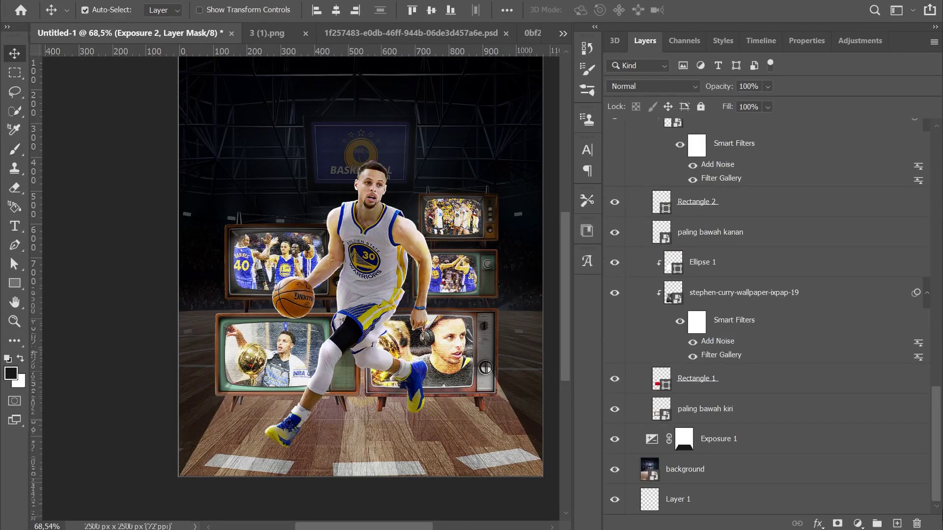
double_click(666, 444)
left_click_drag(723, 127, 742, 127)
mouse_move(770, 155)
left_mouse_down()
mouse_move(788, 155)
mouse_move(766, 155)
mouse_move(720, 184)
left_mouse_up()
scroll(537, 255, "down", 2)
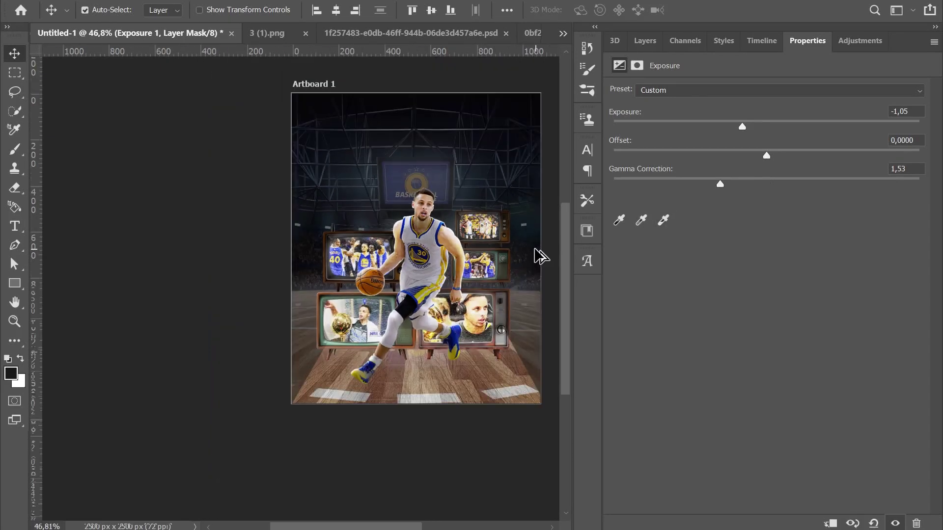
scroll(428, 221, "up", 3)
scroll(428, 221, "up", 2)
left_click(666, 41)
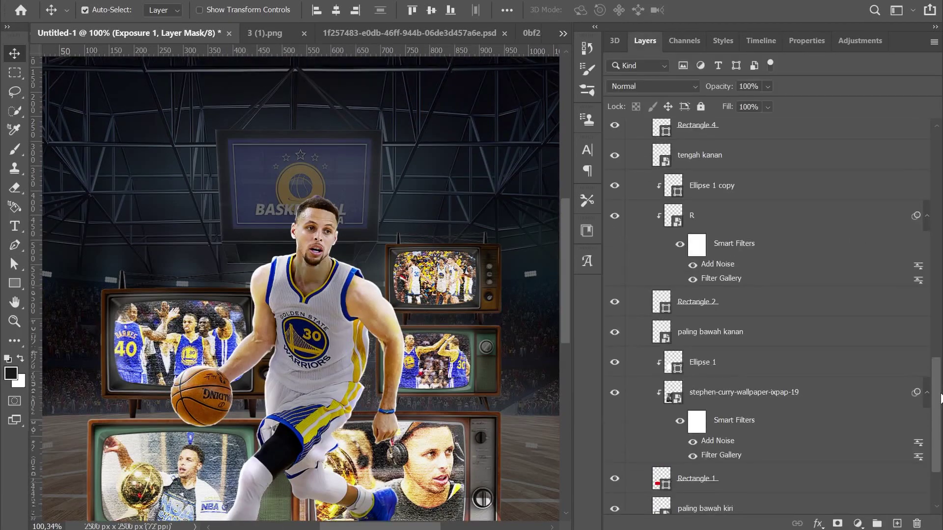
scroll(761, 246, "up", 5)
left_click(695, 214)
Step: Set up a 51 px white brush at 21% flow
key("b")
key("Caps_Lock")
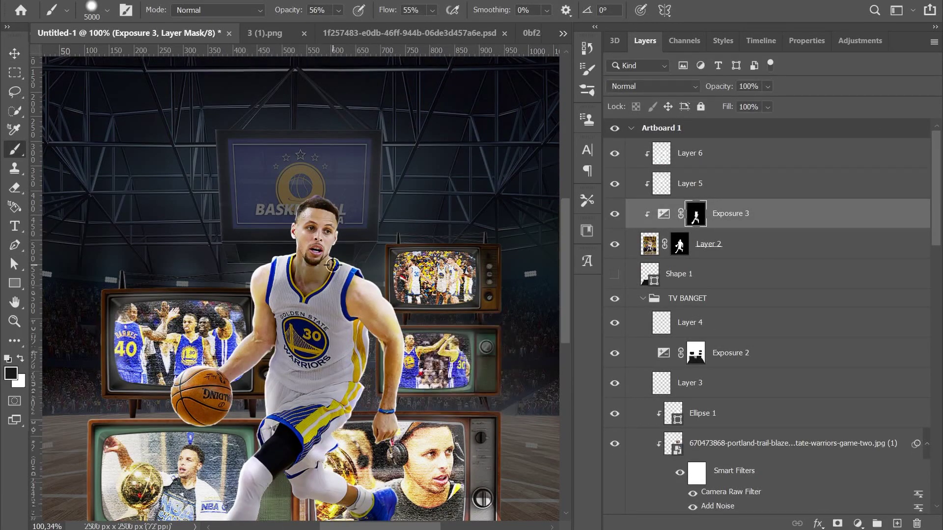
scroll(343, 246, "up", 4)
left_click(92, 10)
type("51")
key("Return")
key("Caps_Lock")
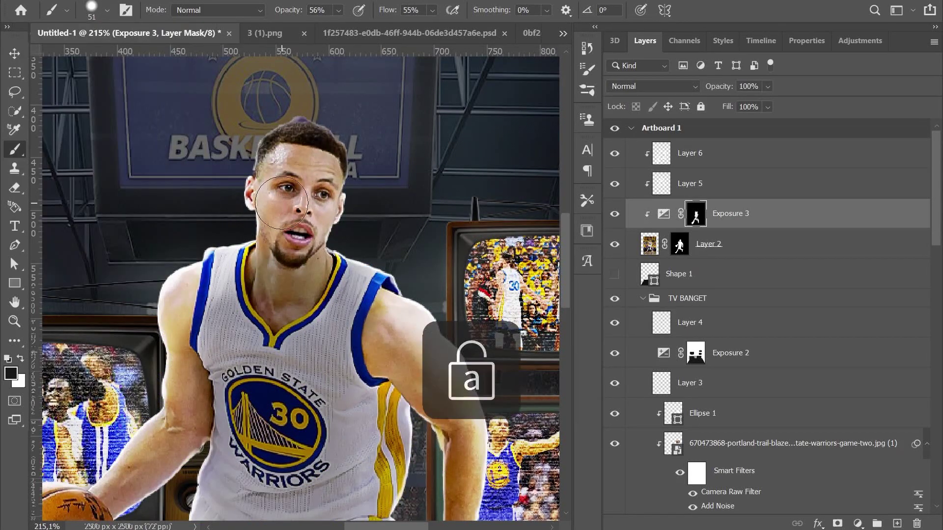
key("x")
scroll(305, 200, "up", 2)
key("shift+2")
key("shift+1")
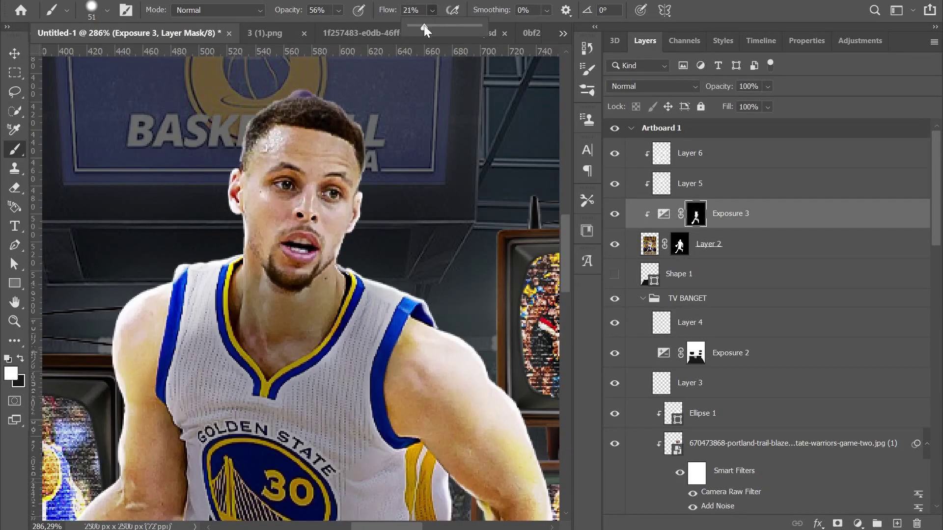
Step: Paint the Exposure 3 mask over the player's face, jersey and legs
left_click_drag(314, 147, 255, 275)
scroll(188, 316, "down", 2)
scroll(189, 317, "down", 2)
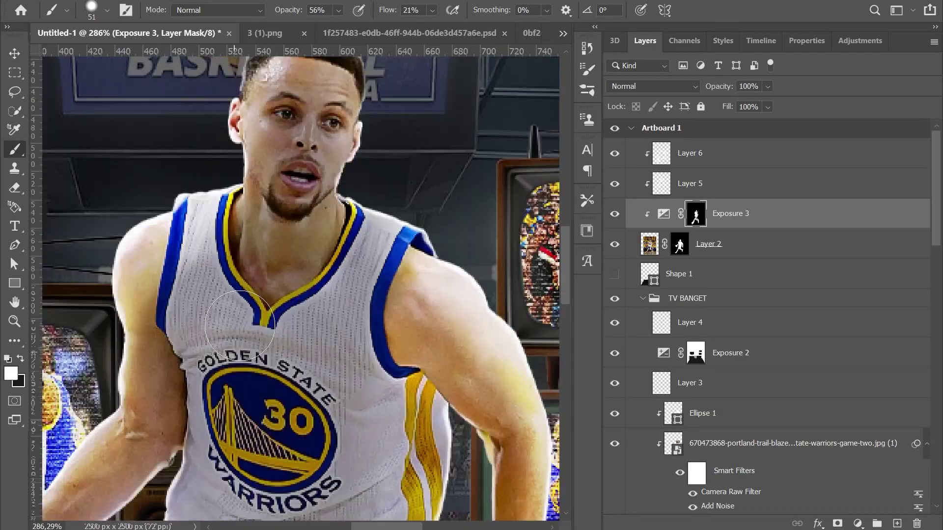
scroll(189, 316, "down", 2)
scroll(499, 358, "down", 5)
scroll(509, 343, "down", 3)
scroll(510, 343, "up", 1)
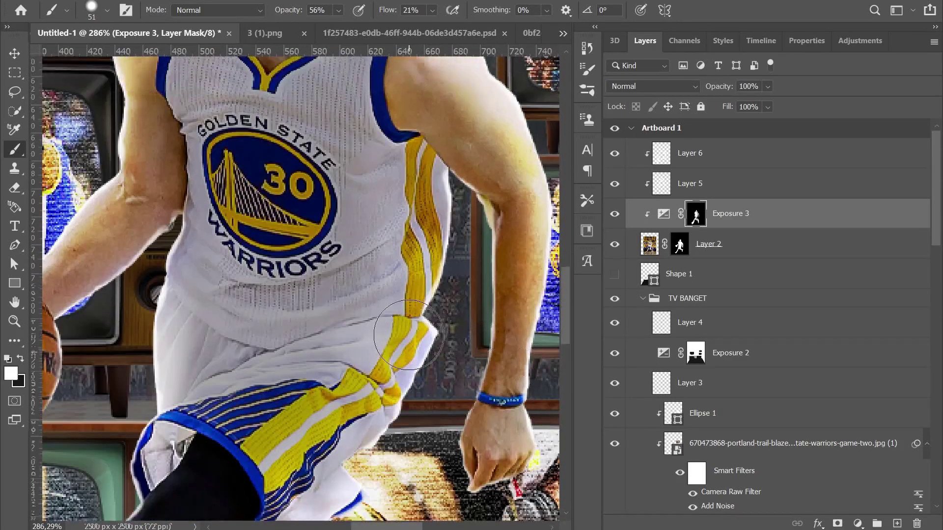
scroll(509, 343, "down", 2)
scroll(224, 426, "down", 4)
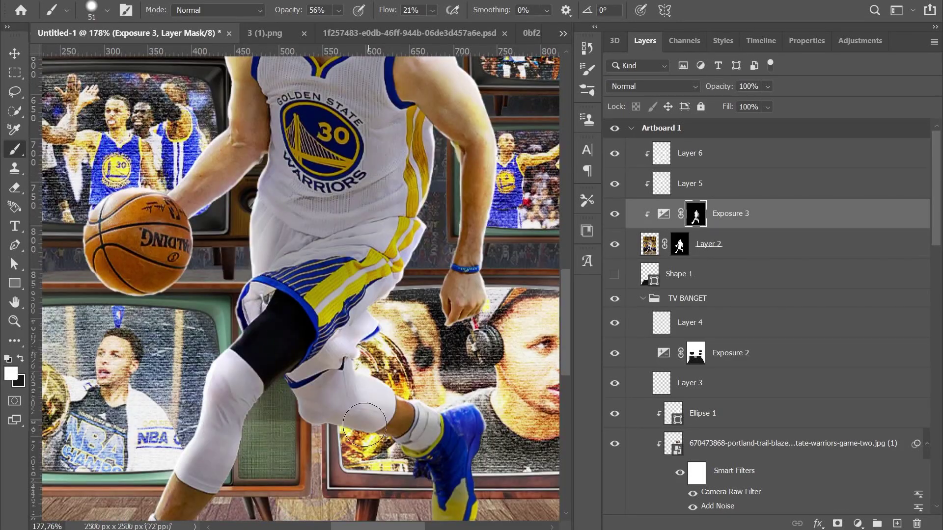
scroll(365, 426, "down", 3)
scroll(364, 426, "up", 1)
scroll(365, 425, "up", 1)
left_click(649, 245)
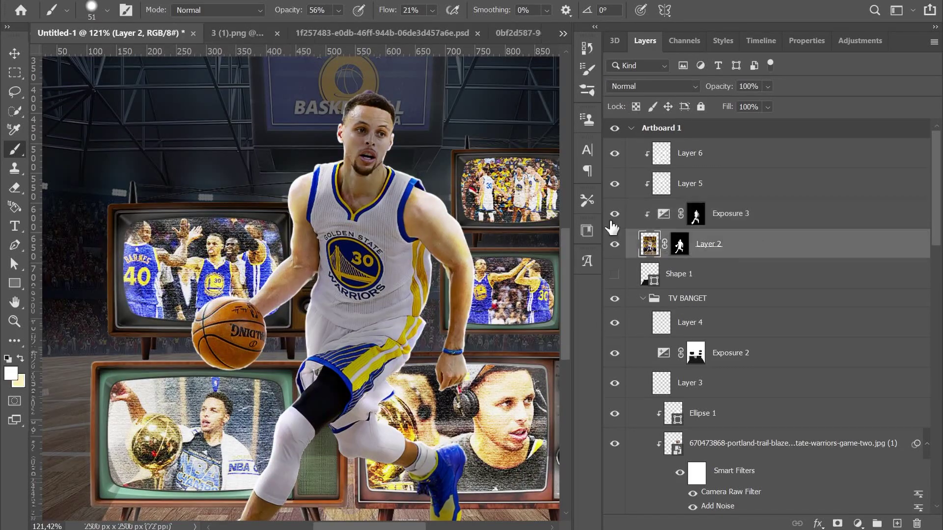
scroll(344, 181, "down", 2)
Step: Make Layer 5 visible and set its opacity to 80%
left_click(634, 184)
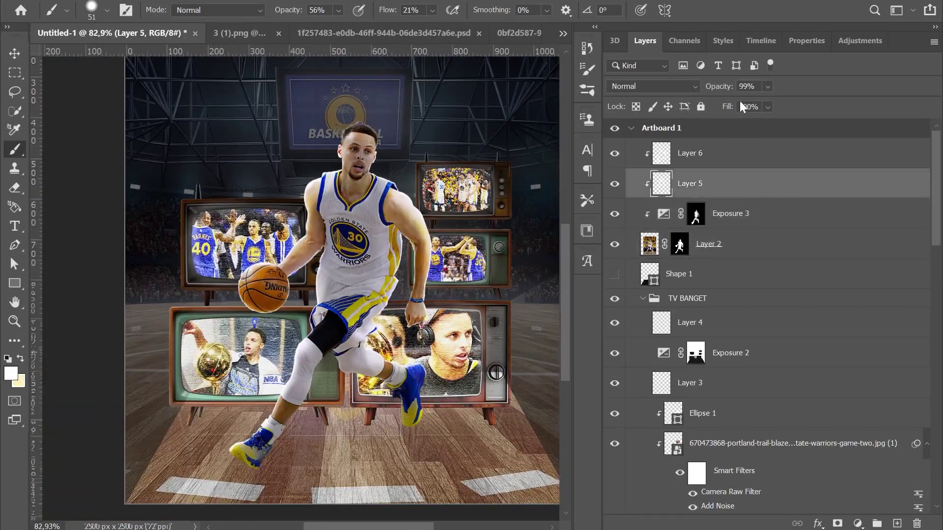
left_click(614, 184)
type("80")
key("Return")
scroll(383, 188, "up", 3)
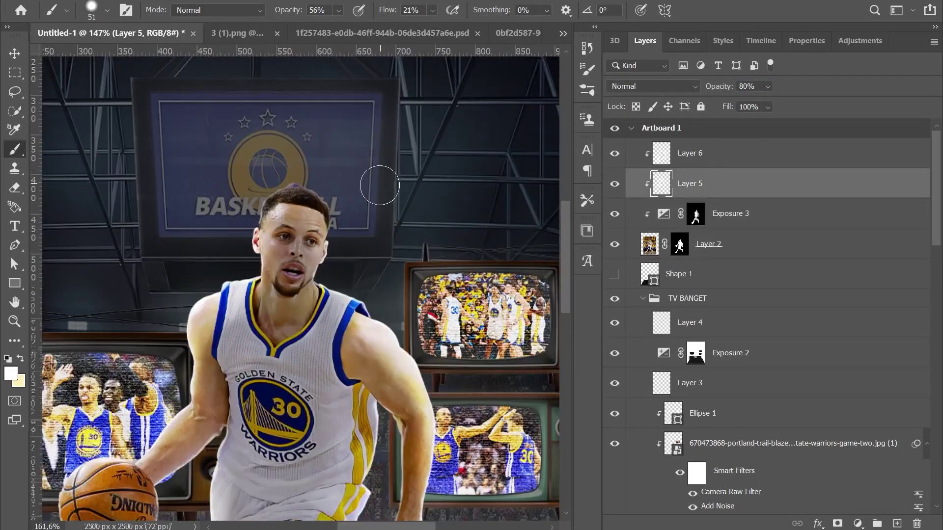
scroll(384, 188, "down", 3)
Step: Set Layer 6 to Hard Light at 79% opacity and 84% fill
left_click(747, 154)
left_click(653, 86)
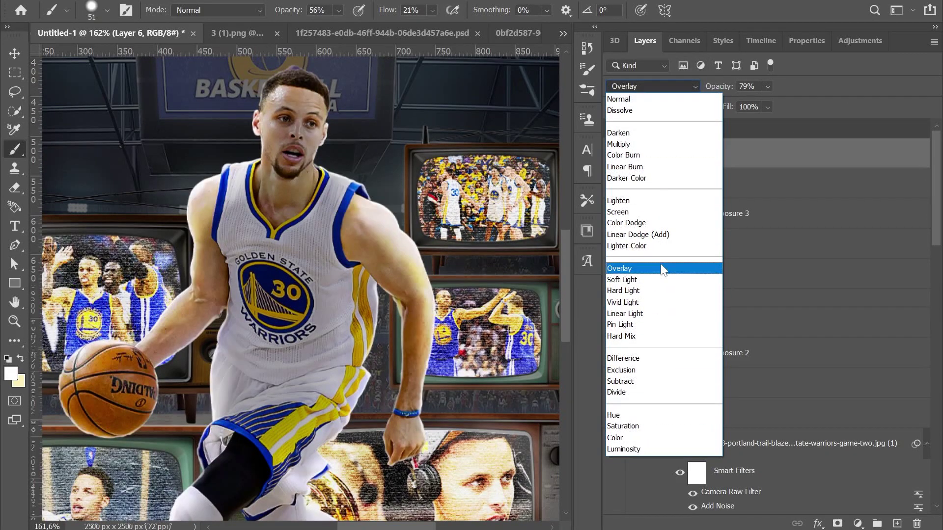
left_click(663, 291)
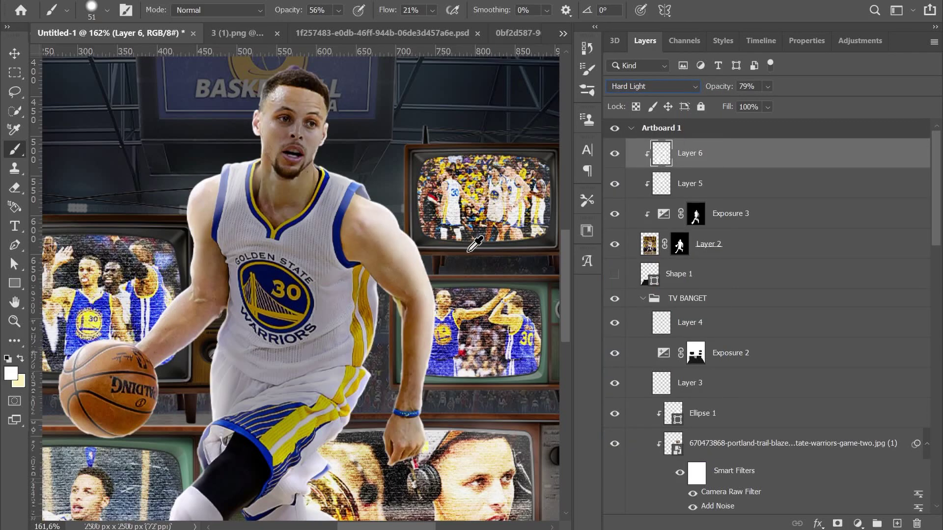
key("ctrl+minus")
key("ctrl+minus")
mouse_move(767, 87)
left_mouse_down()
mouse_move(762, 102)
mouse_move(777, 124)
mouse_move(783, 119)
left_mouse_up()
scroll(365, 265, "up", 4)
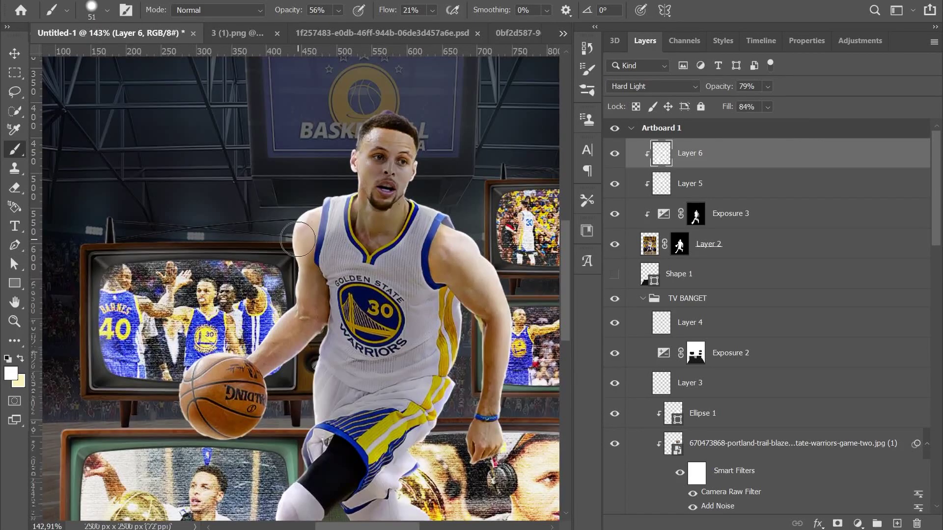
left_click(707, 221)
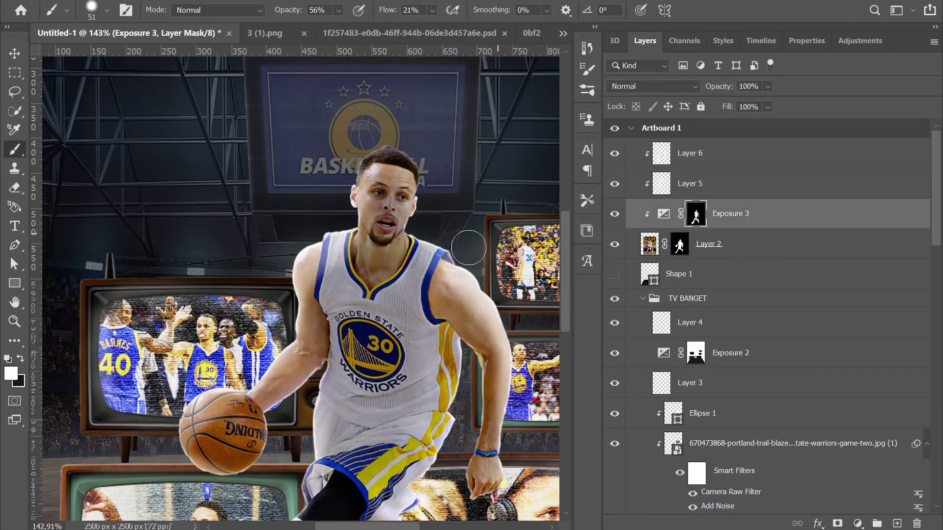
scroll(386, 206, "down", 4)
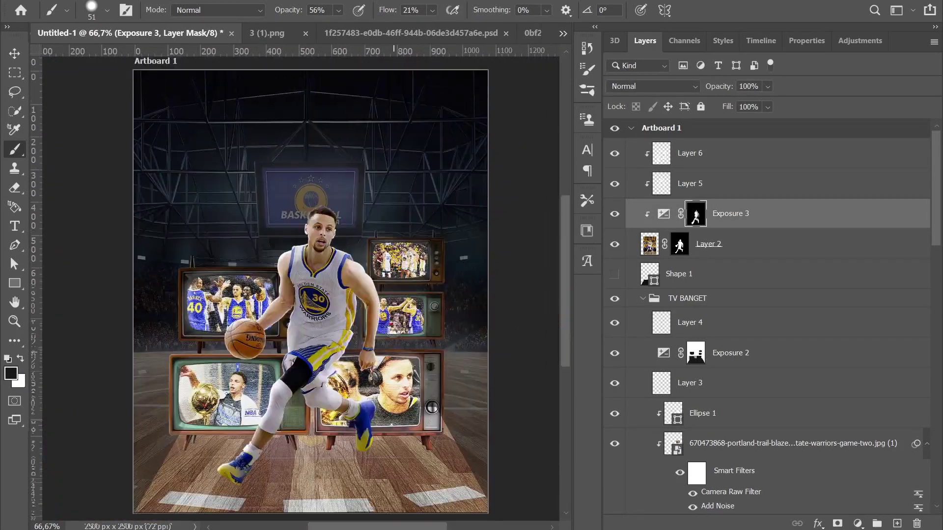
scroll(750, 376, "down", 5)
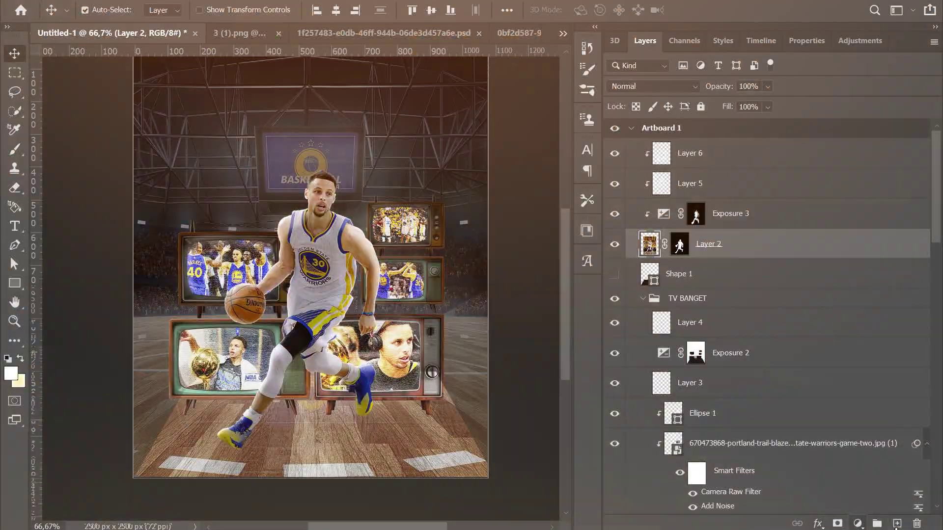
Step: Add a new layer below Layer 2 and set the background colour to black
left_click(897, 522)
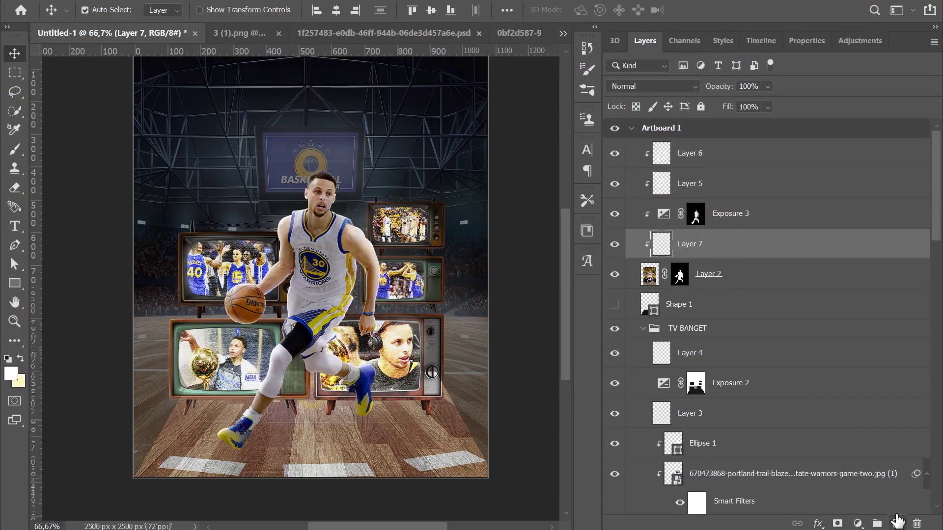
key("ctrl+bracketleft")
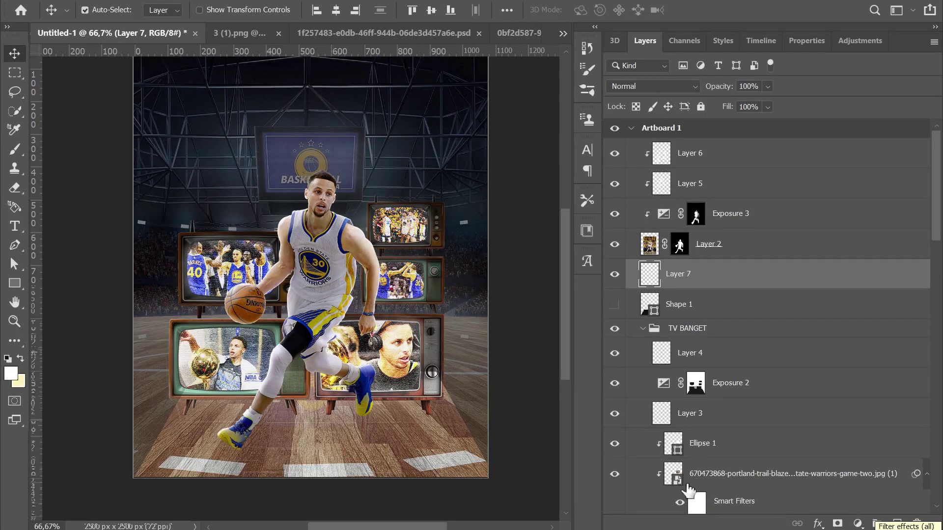
key("b")
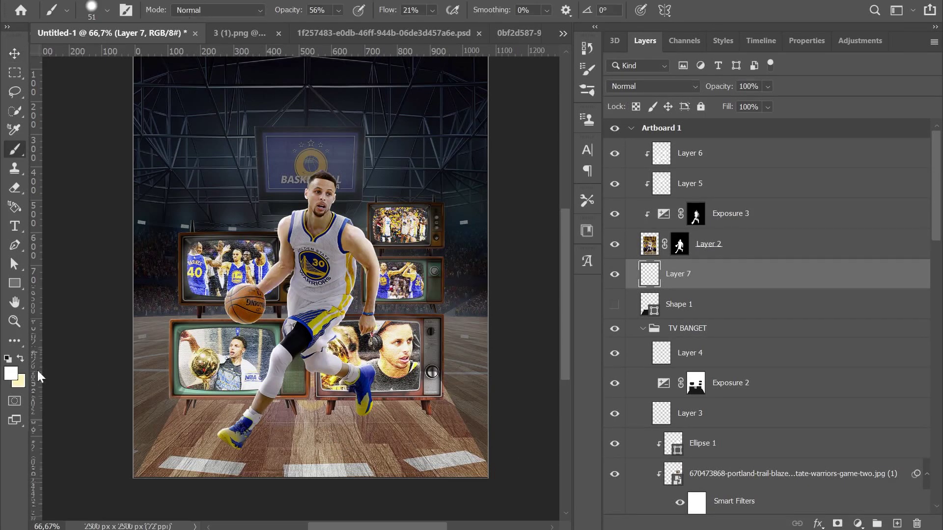
left_click(20, 382)
left_click_drag(558, 319, 568, 347)
Step: Undo a trial shadow stroke and lower the brush opacity to 34%
left_click_drag(270, 449, 317, 458)
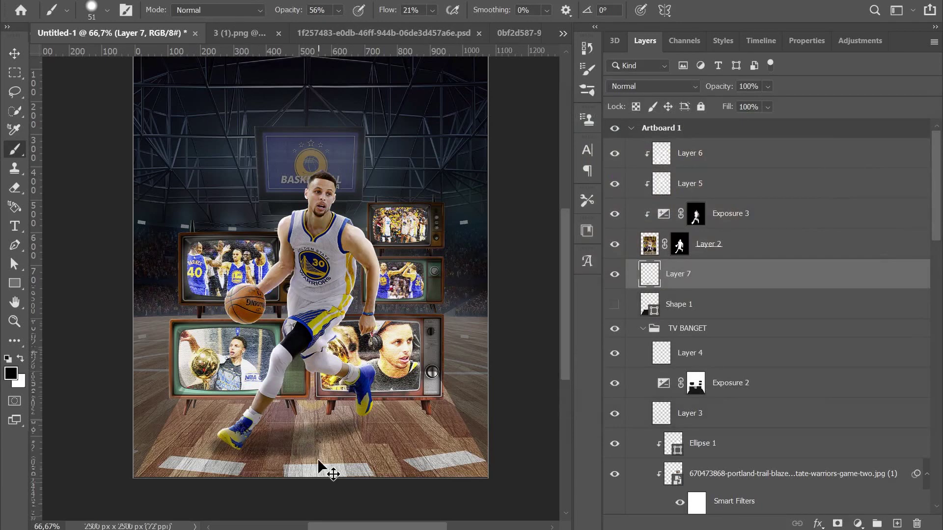
key("ctrl+z")
left_click(97, 19)
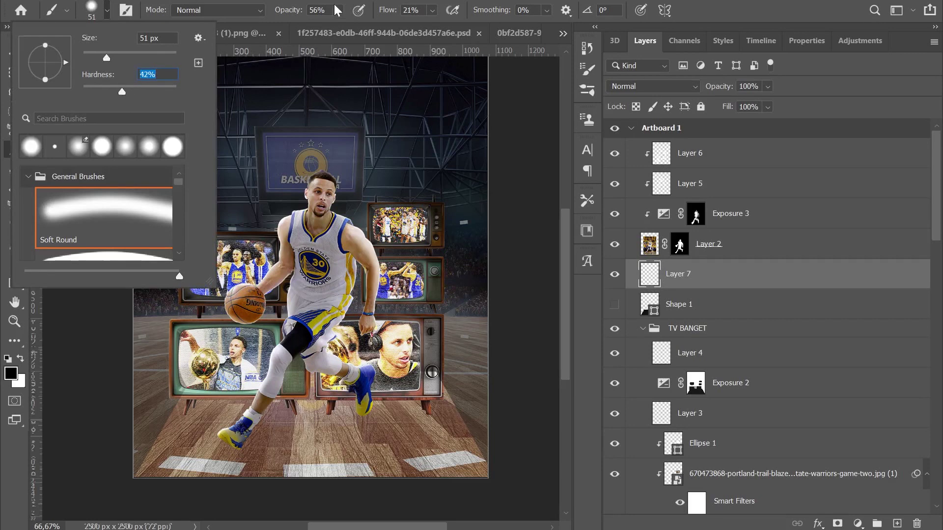
key("Return")
key("3")
key("4")
Step: Paint a soft shadow under the player's feet, then erase part of it beside them
scroll(248, 467, "up", 3)
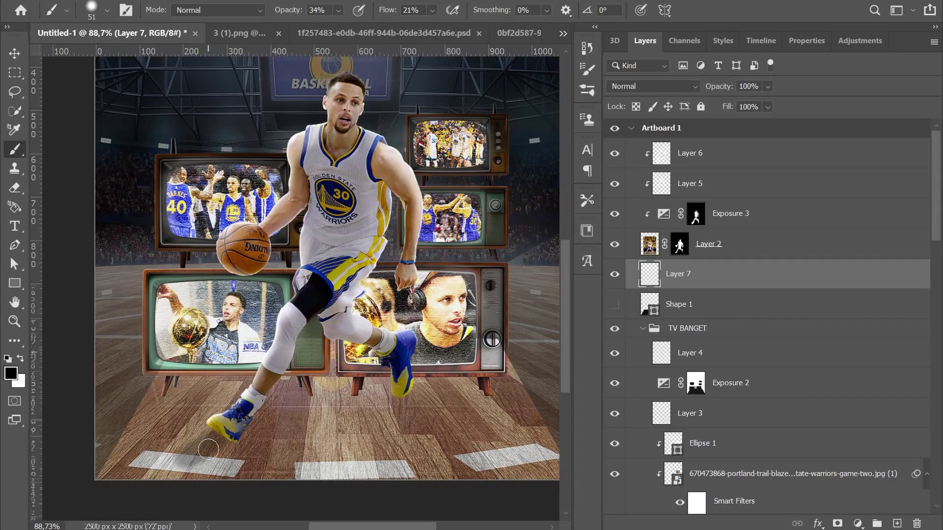
mouse_move(208, 450)
left_mouse_down()
mouse_move(395, 405)
mouse_move(414, 388)
left_mouse_up()
scroll(226, 438, "up", 4)
key("e")
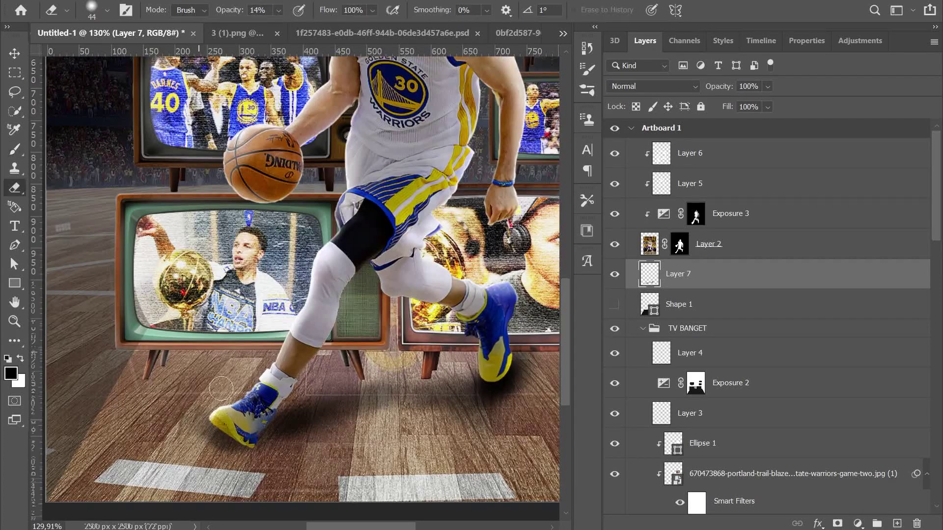
left_click_drag(243, 485, 494, 404)
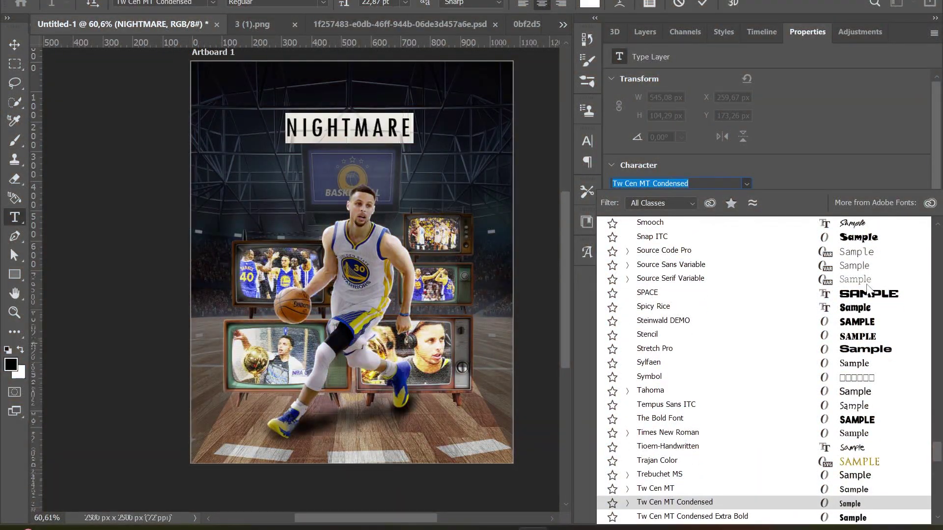
Step: Set the NIGHTMARE title font to Olympus Mount
key("Down")
key("Down")
key("Down")
key("Down")
key("Down")
key("Down")
key("Down")
key("Down")
key("Down")
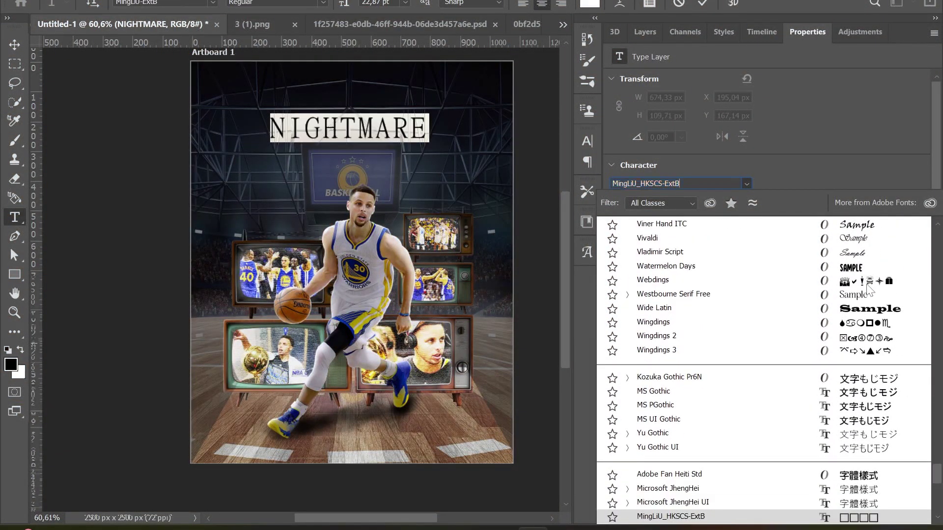
key("Down")
key("Down")
key("Down")
key("Down")
key("Down")
key("Down")
key("Down")
key("Down")
key("Down")
key("Down")
key("Down")
key("Down")
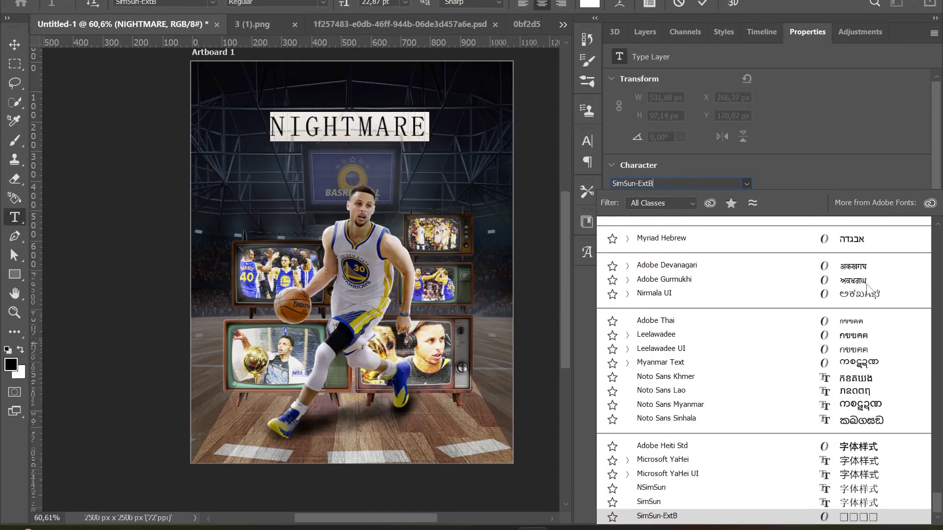
type("Olympus Mount")
key("Return")
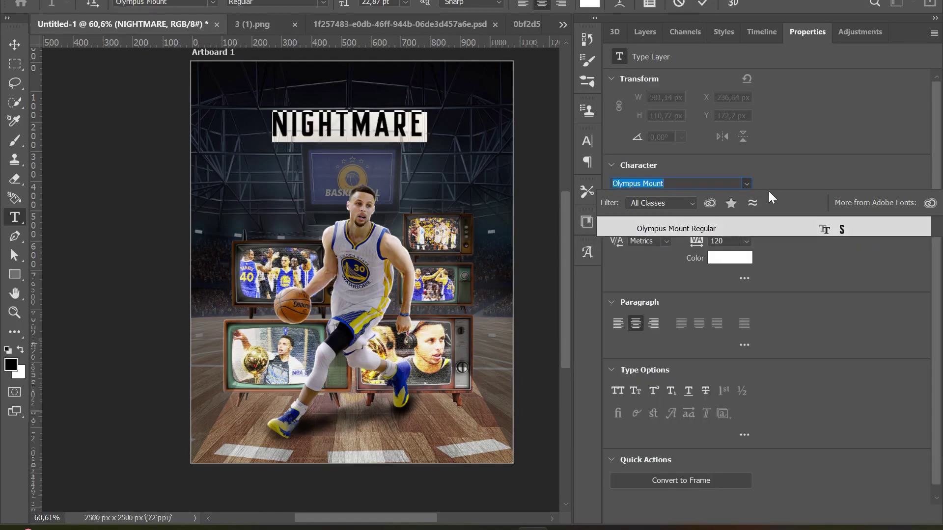
left_click(703, 3)
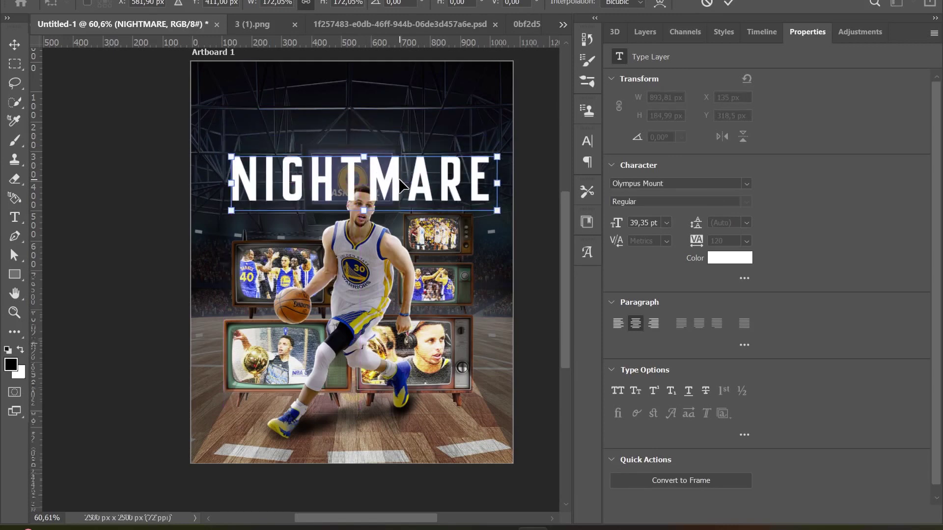
Step: Apply the enlarged NIGHTMARE title and move its layer beneath the player
left_click(645, 31)
left_click_drag(736, 179, 734, 293)
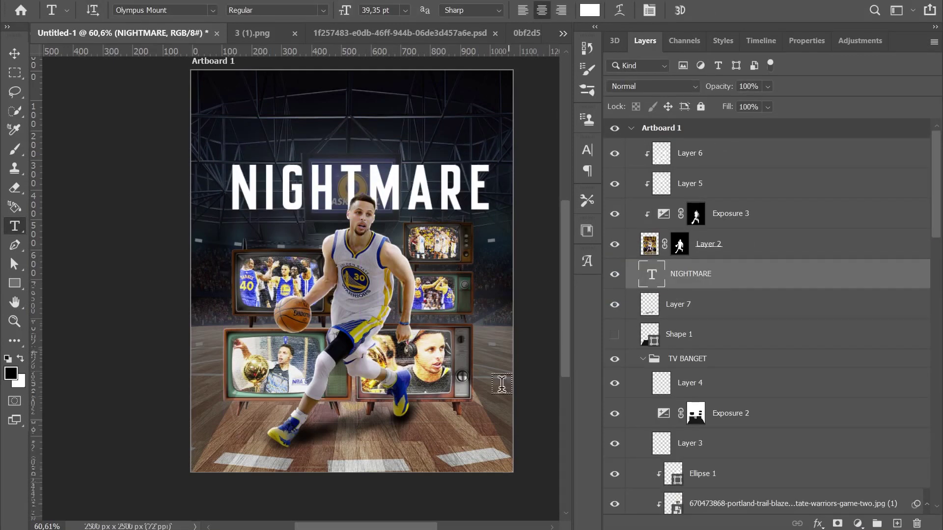
scroll(357, 263, "up", 3)
Step: Add a THE text line above NIGHTMARE and scale it up
left_click(216, 184)
type("THE")
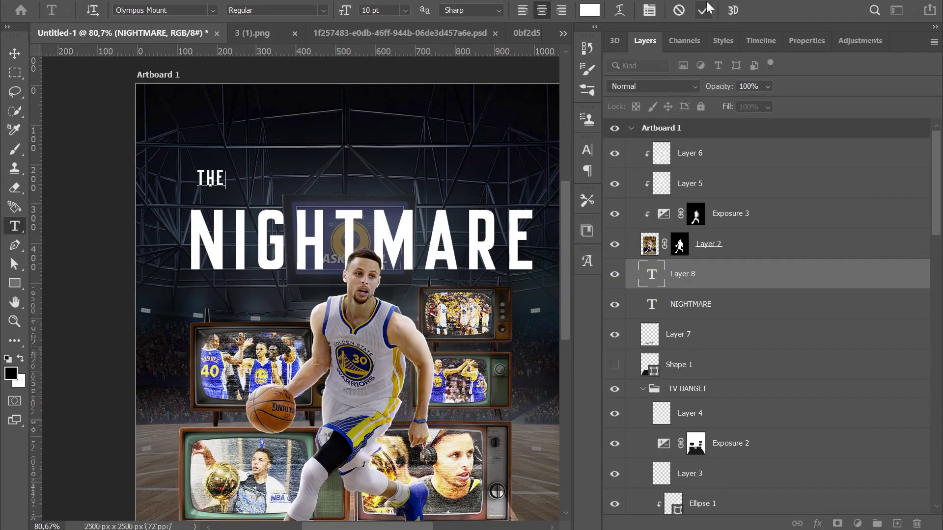
left_click(705, 9)
key("v")
key("ctrl+t")
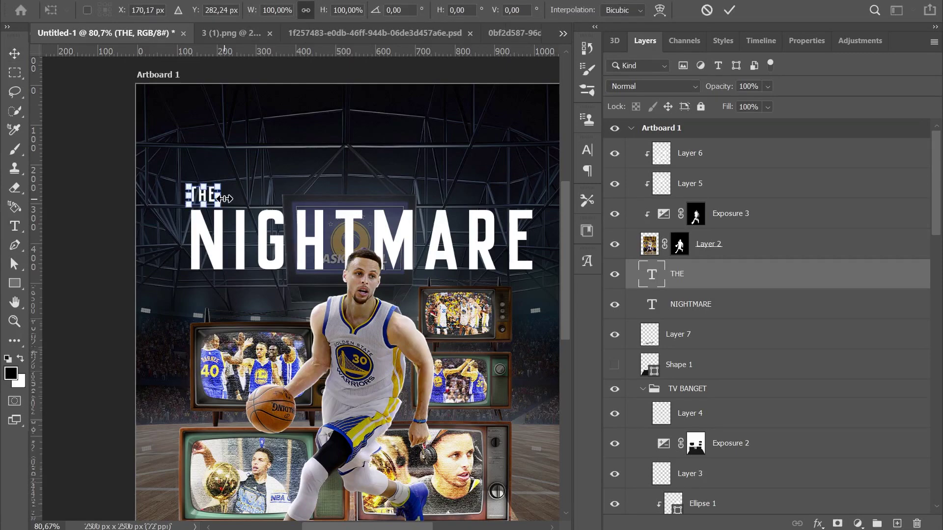
left_click_drag(216, 203, 241, 204)
key("Return")
Step: Tighten NIGHTMARE's letter spacing to 100 and reselect the THE text layer
key("ctrl+minus")
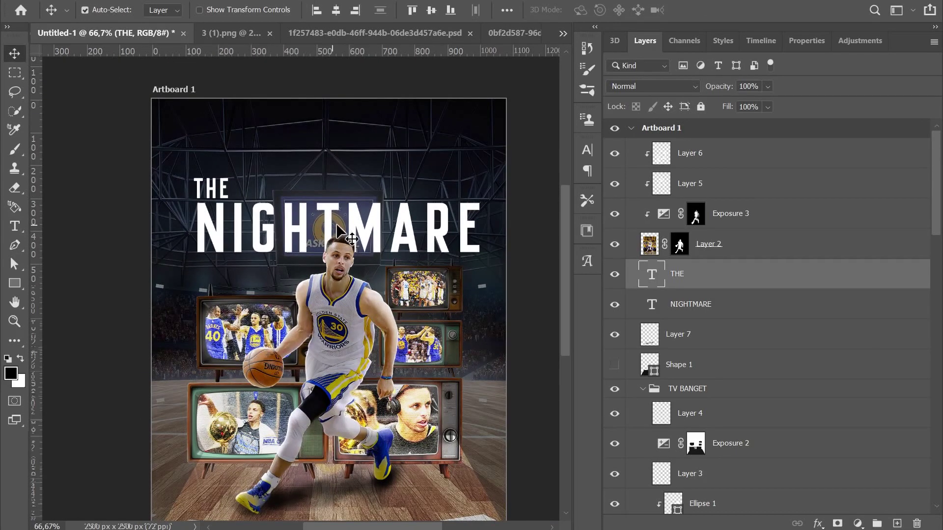
left_click(746, 249)
left_click(731, 413)
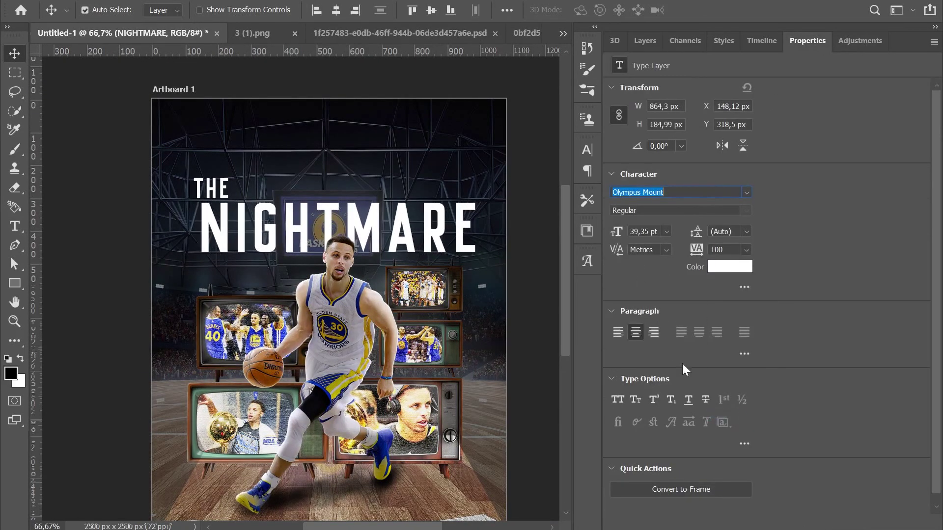
left_click(218, 186)
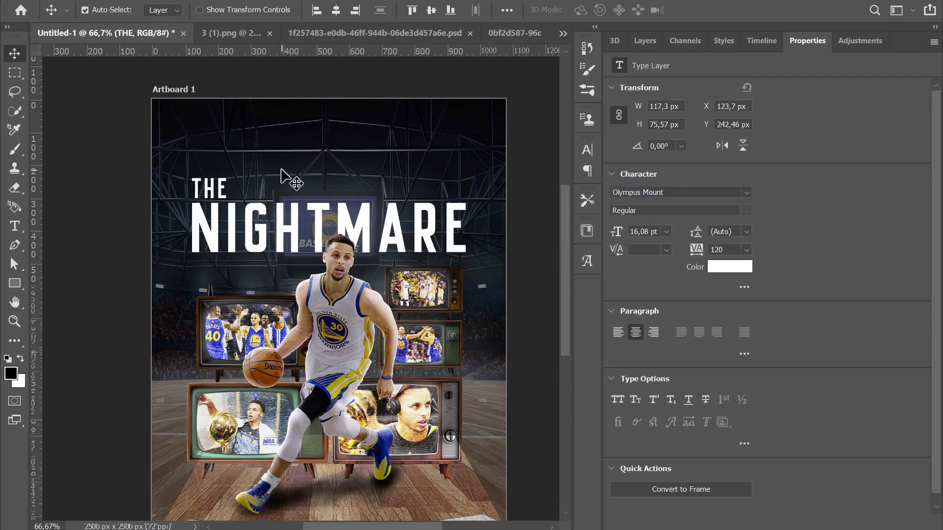
scroll(277, 239, "down", 1)
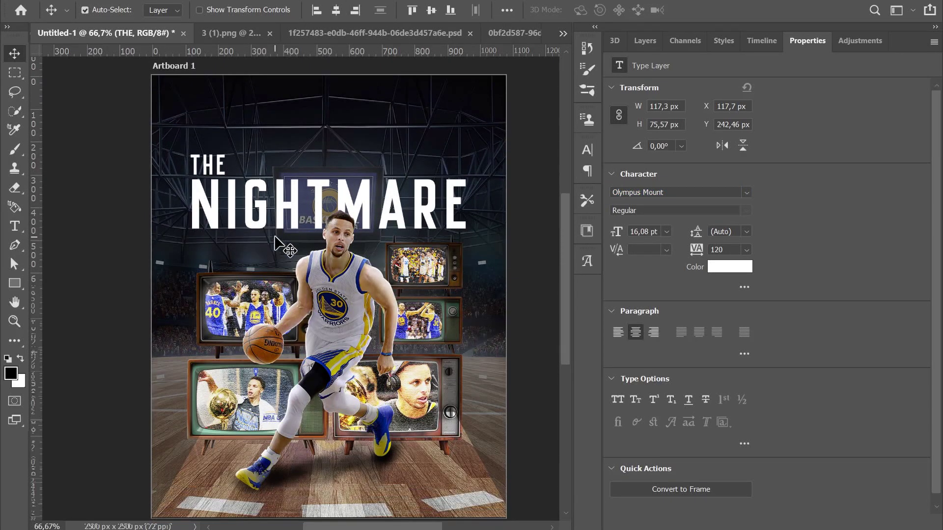
scroll(275, 240, "up", 2)
key("t")
key("F7")
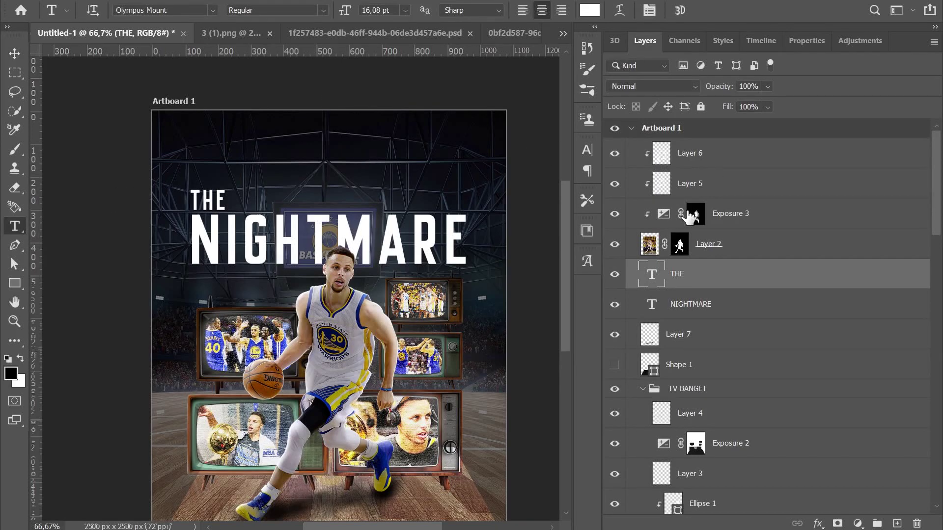
Step: Type STEPHEN CURRY at the top of the poster and nudge it into place
left_click(292, 132)
type("STEPHEN CURRY")
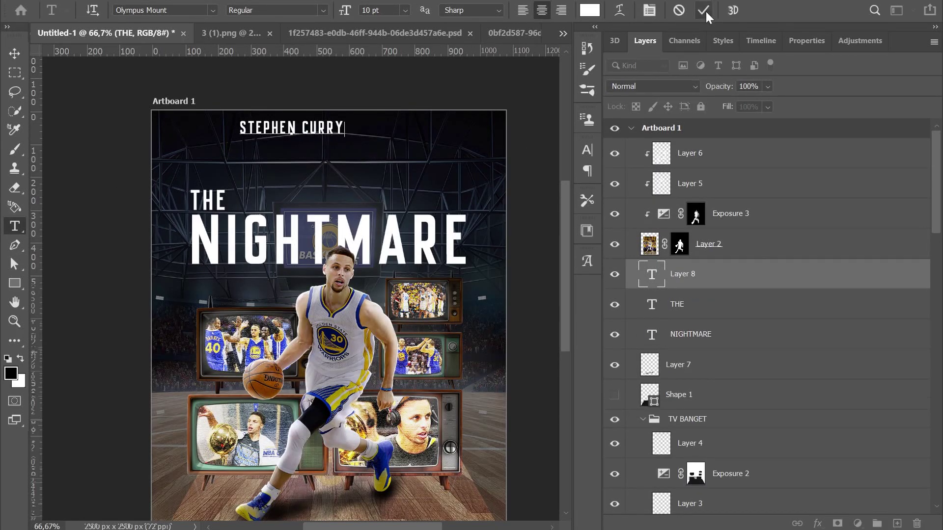
left_click(704, 10)
key("v")
scroll(408, 139, "down", 2)
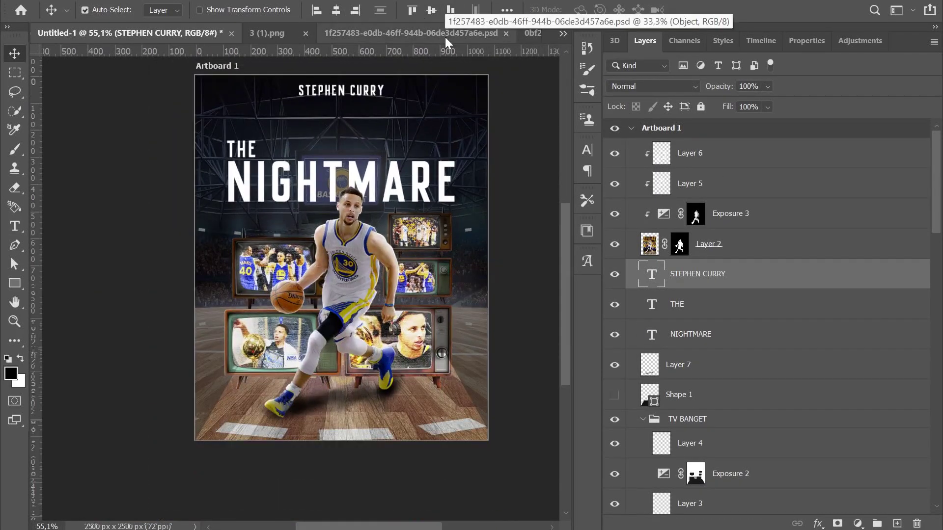
key("shift+Right")
key("shift+Right")
key("shift+Down")
key("shift+Down")
Step: Set STEPHEN CURRY to 6 pt with wide 1020 tracking
left_click(807, 41)
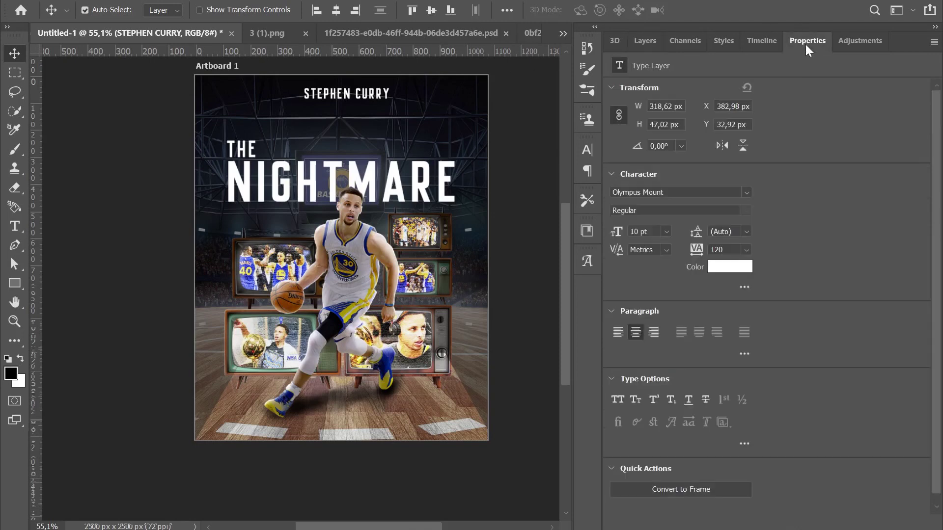
left_click(666, 232)
left_click(652, 270)
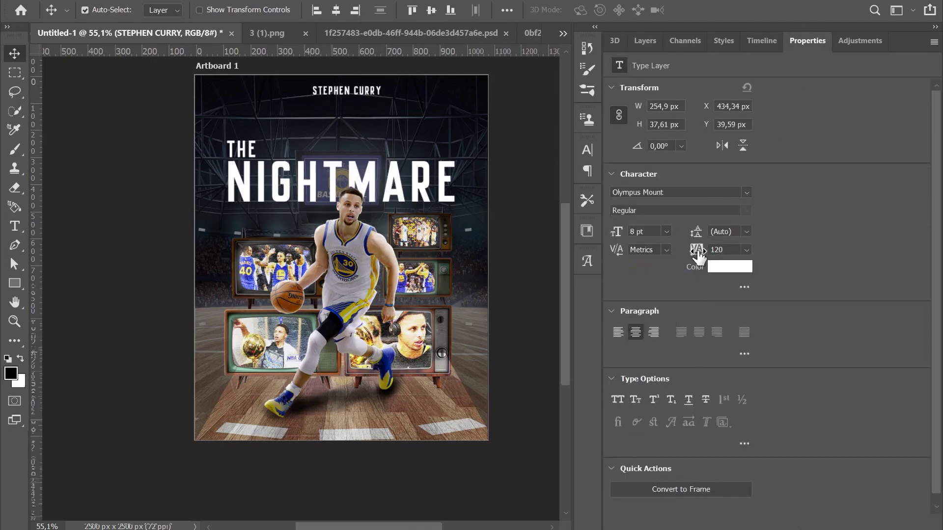
left_click_drag(699, 254, 710, 251)
left_click(666, 231)
left_click(653, 244)
scroll(376, 135, "up", 1)
scroll(338, 186, "up", 1)
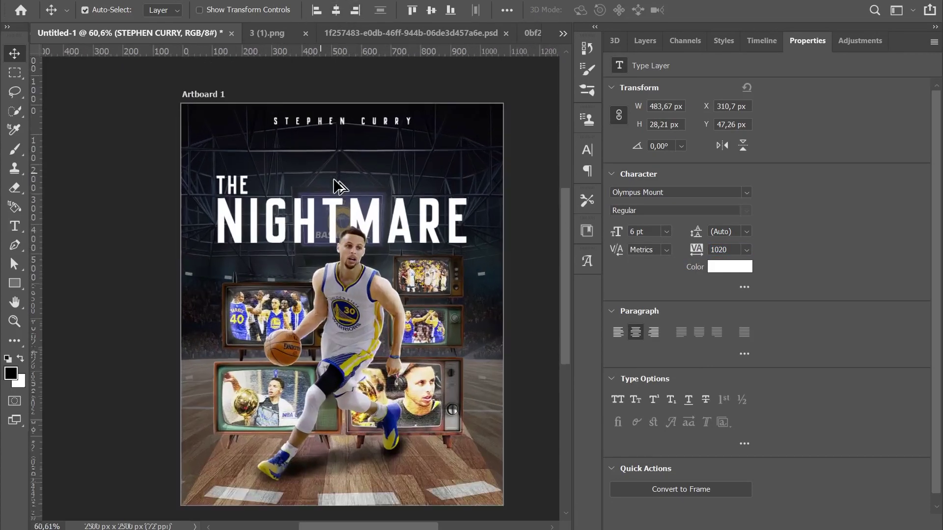
scroll(339, 186, "up", 1)
left_click(645, 40)
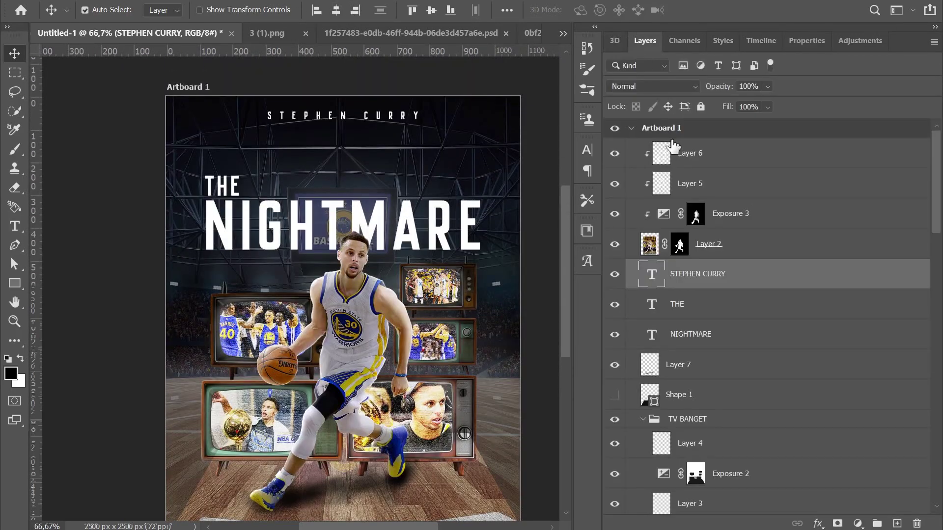
scroll(417, 231, "down", 1)
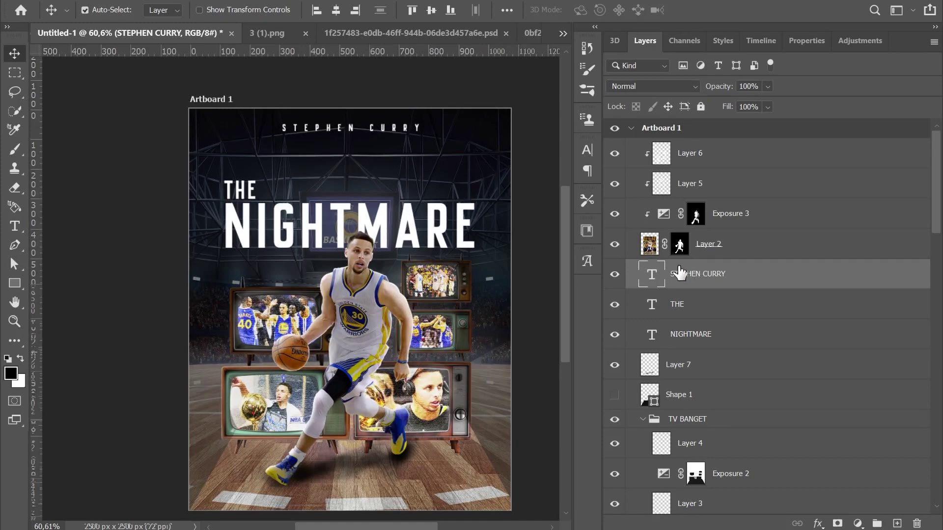
scroll(522, 302, "down", 1)
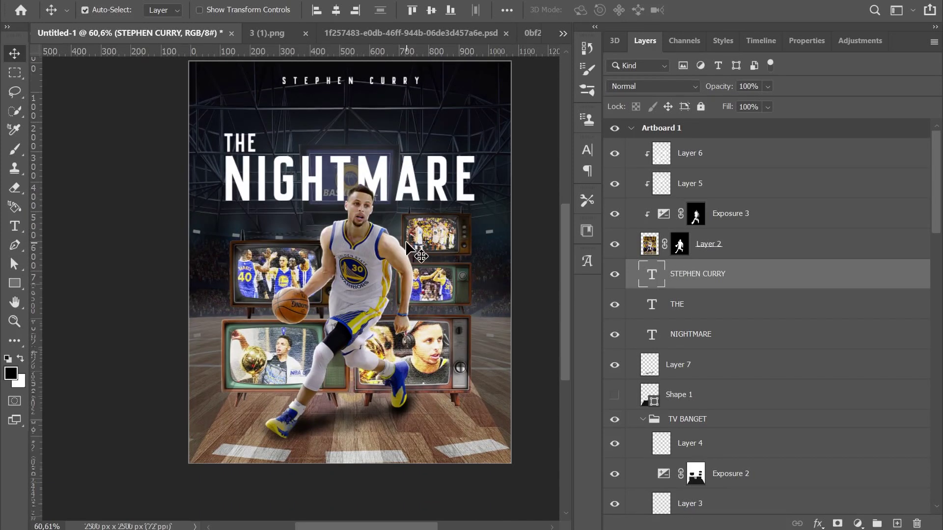
Step: Select the lighting layer above the player, take the Brush, and make white the foreground
left_click(385, 349)
key("alt+bracketright")
key("alt+bracketright")
key("b")
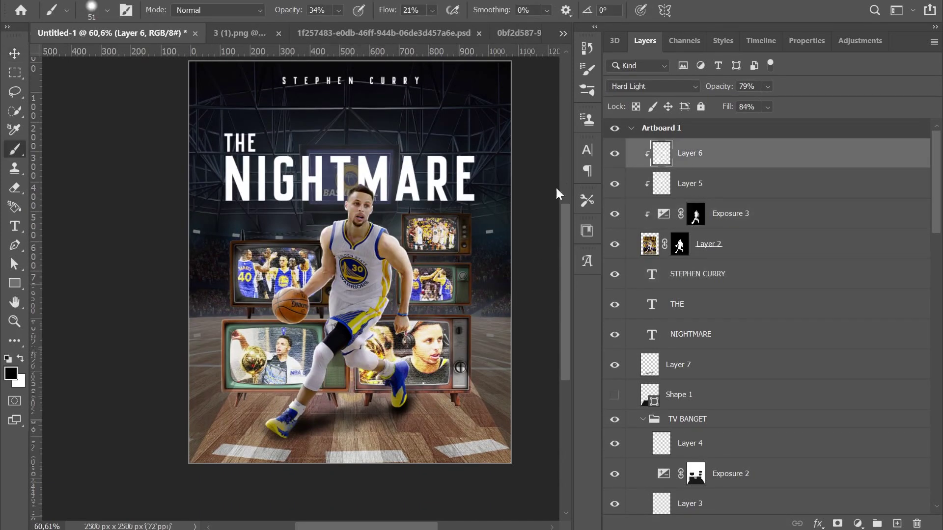
scroll(282, 413, "up", 8)
key("x")
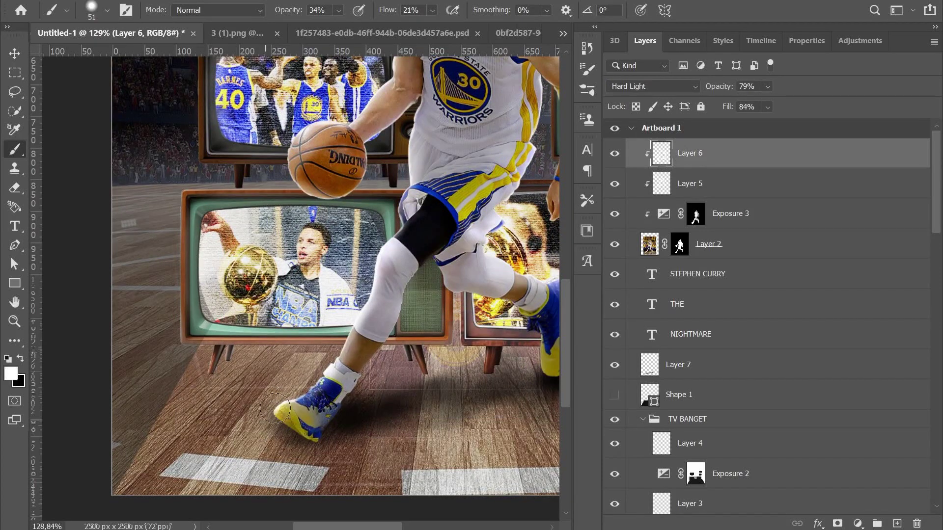
scroll(421, 116, "up", 2)
scroll(443, 294, "right", 2)
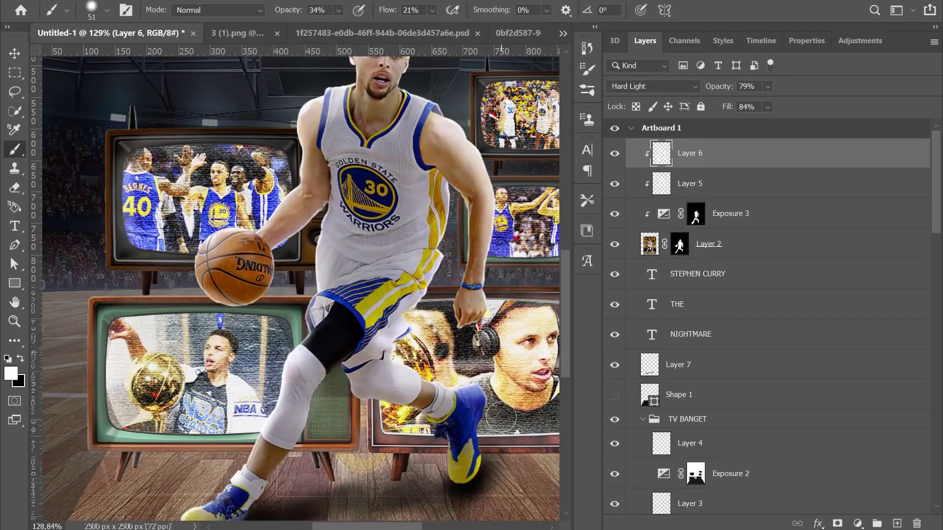
Step: Select the Exposure 3 mask and toggle the painting colours between black and white
left_click(696, 214)
key("x")
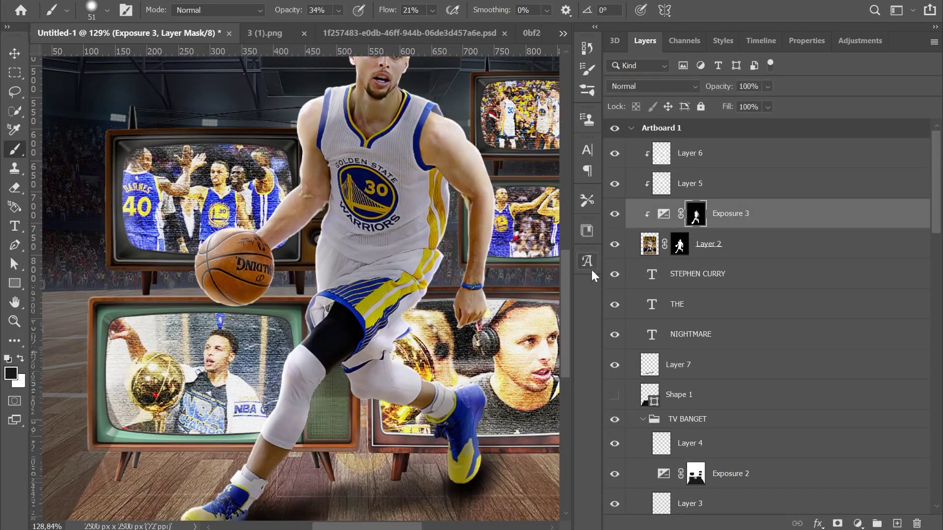
scroll(541, 255, "up", 3)
scroll(438, 475, "down", 3)
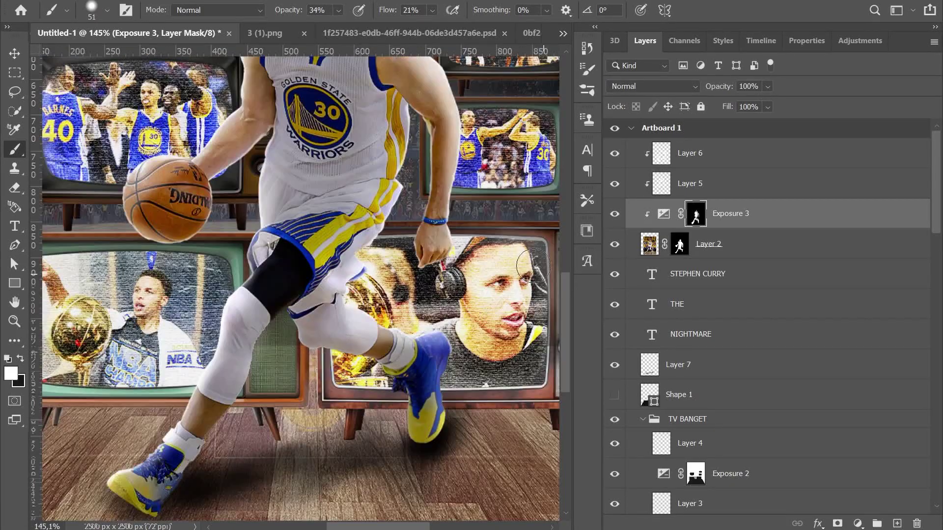
scroll(439, 475, "down", 3)
scroll(346, 249, "up", 4)
key("x")
scroll(347, 250, "up", 3)
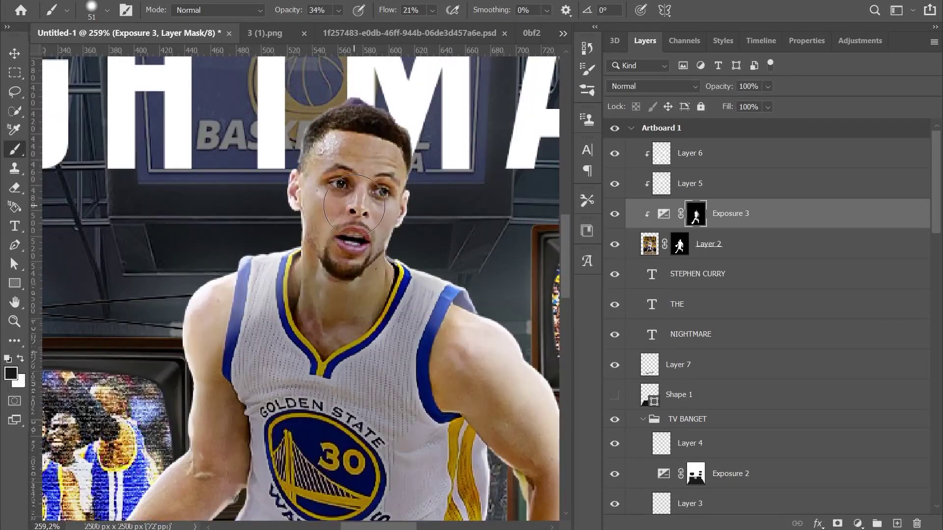
key("x")
Step: Select Layer 6 with white foreground and lower the brush opacity to 14%
left_click(698, 162)
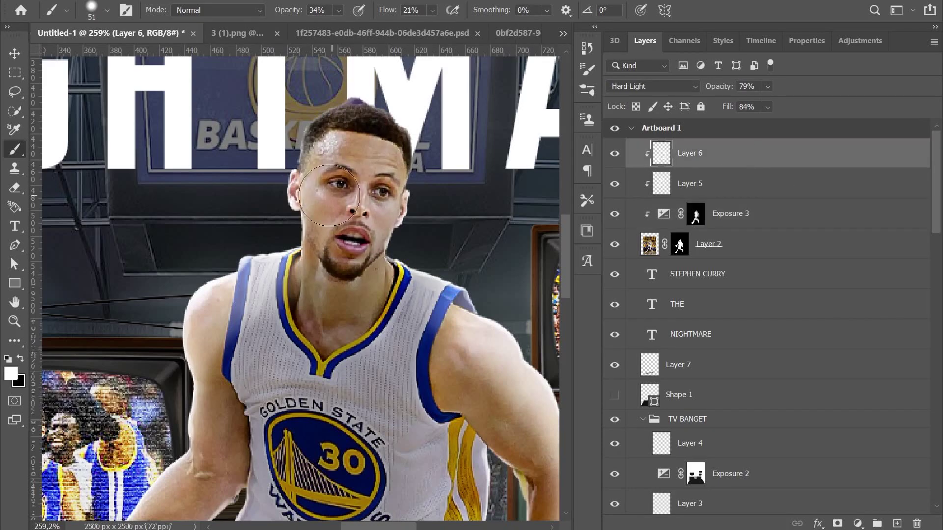
key("x")
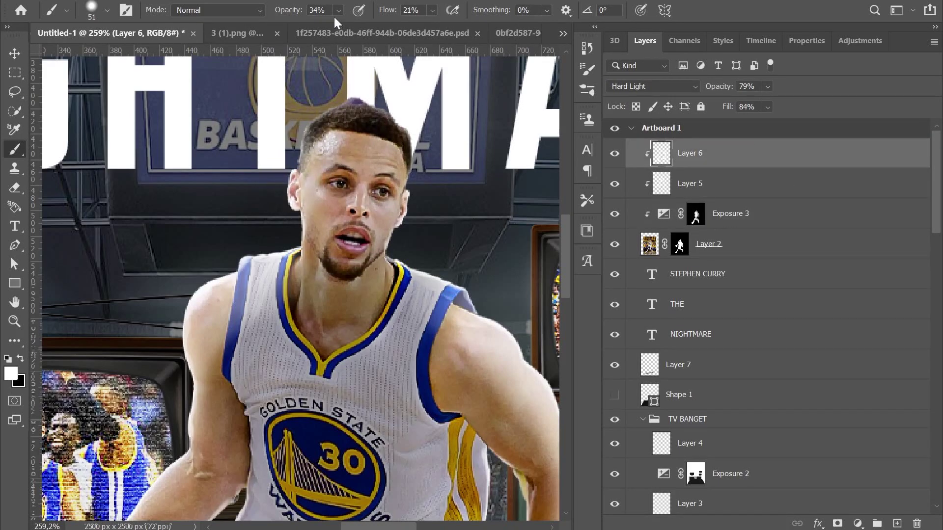
left_click_drag(339, 10, 340, 14)
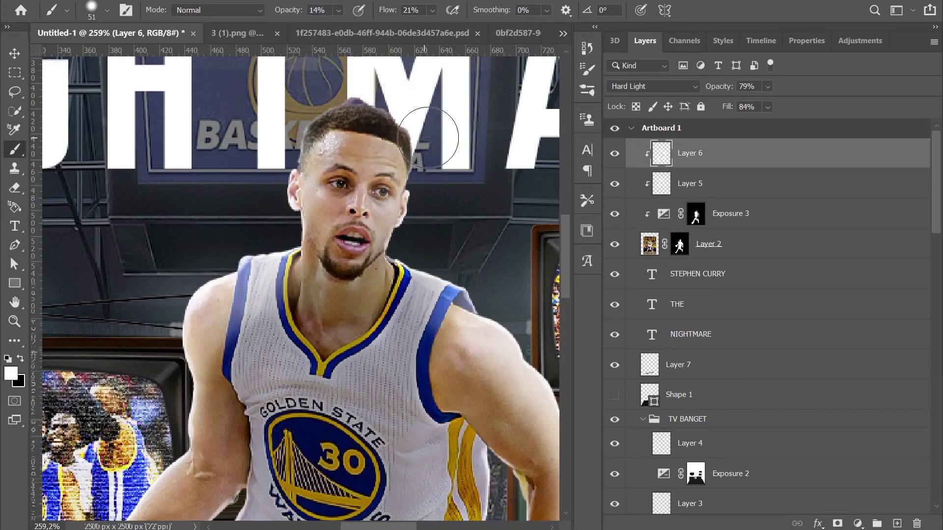
scroll(388, 194, "down", 5)
scroll(384, 197, "down", 2)
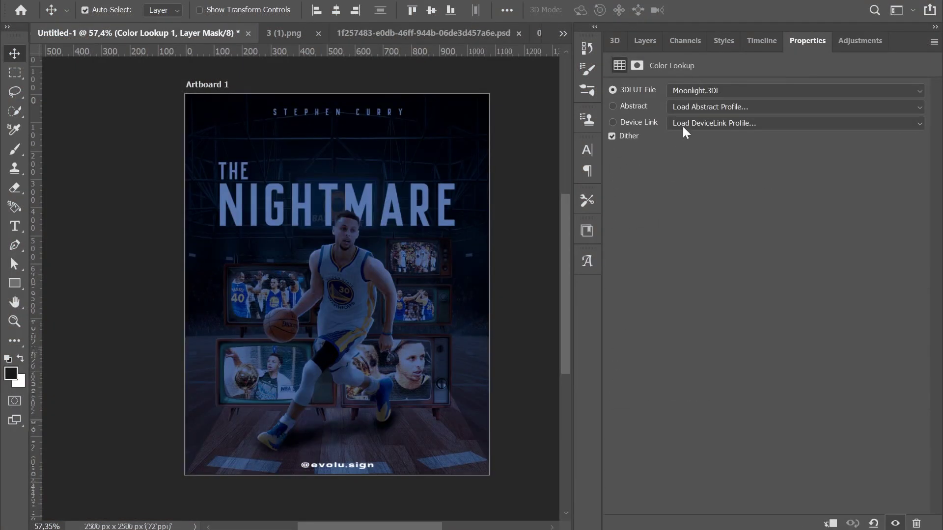
Step: Preview Color Lookup presets from Candlelight.CUBE through to TealOrangePlusContrast.3DL
left_click(705, 107)
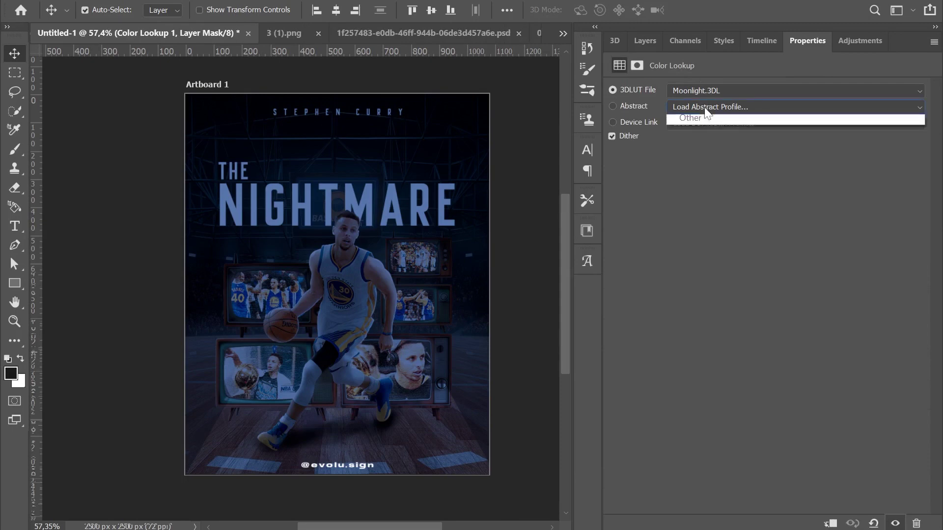
left_click(706, 108)
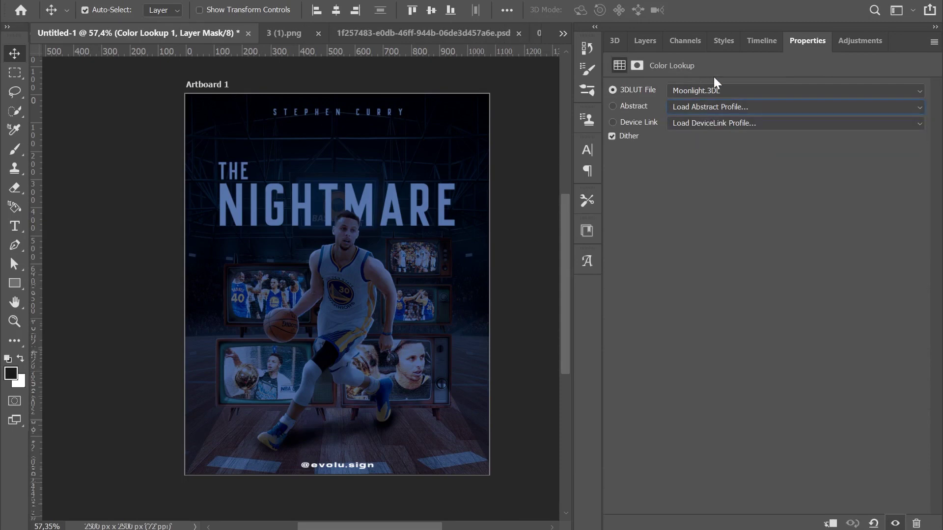
left_click(714, 90)
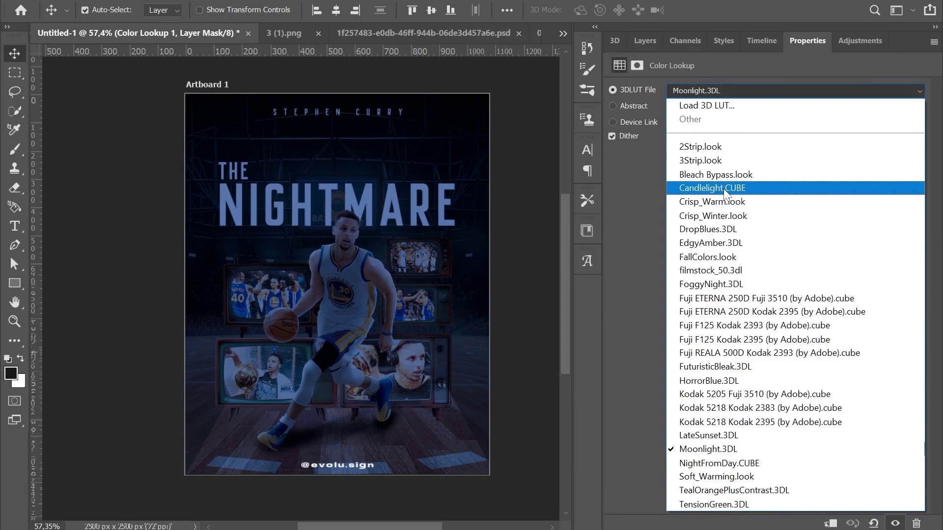
left_click(725, 189)
key("Down")
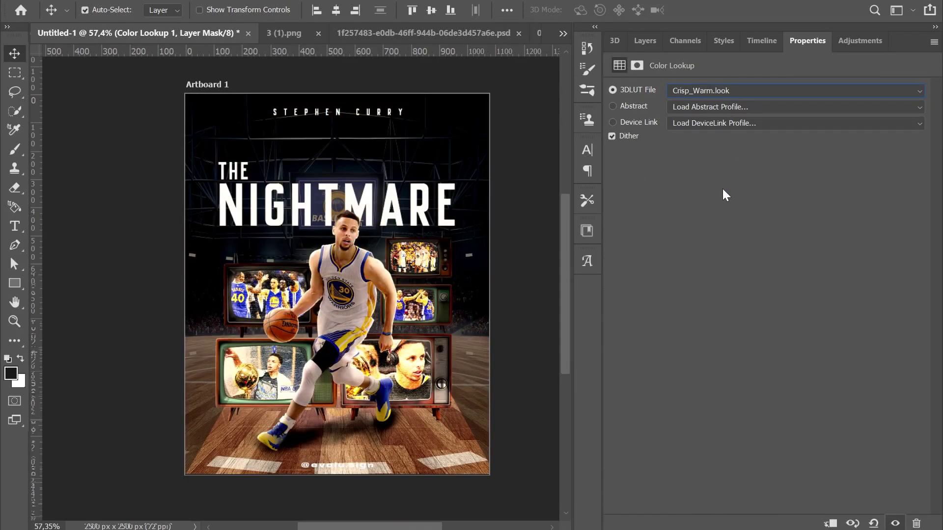
key("Down")
key("Down")
key("Down")
key("Down")
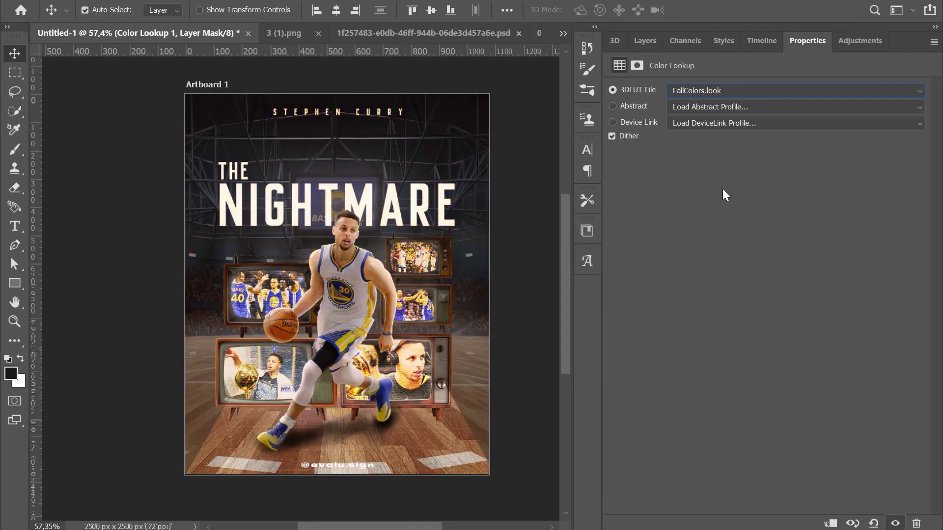
key("Down")
key("Down")
key("Down")
key("Down")
key("Down")
key("Down")
key("Down")
key("Down")
key("Down")
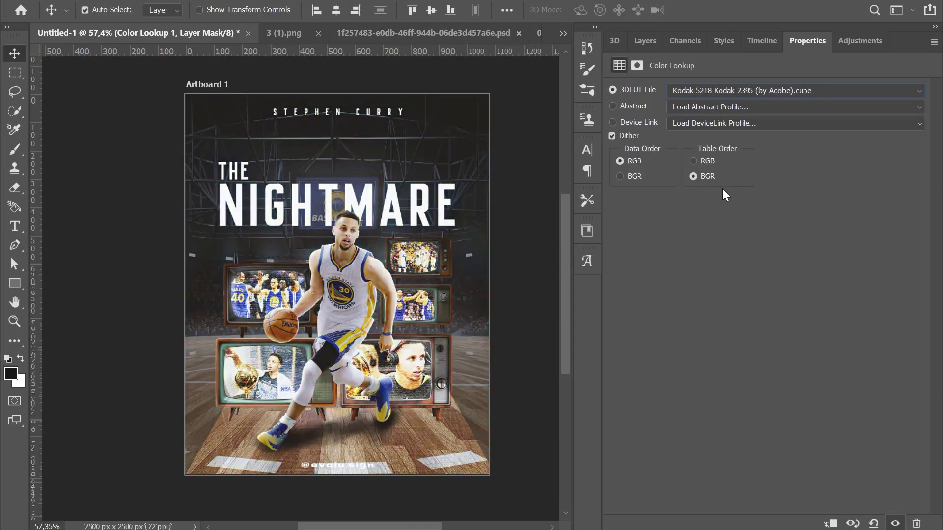
key("Down")
key("Down")
key("Down")
key("Down")
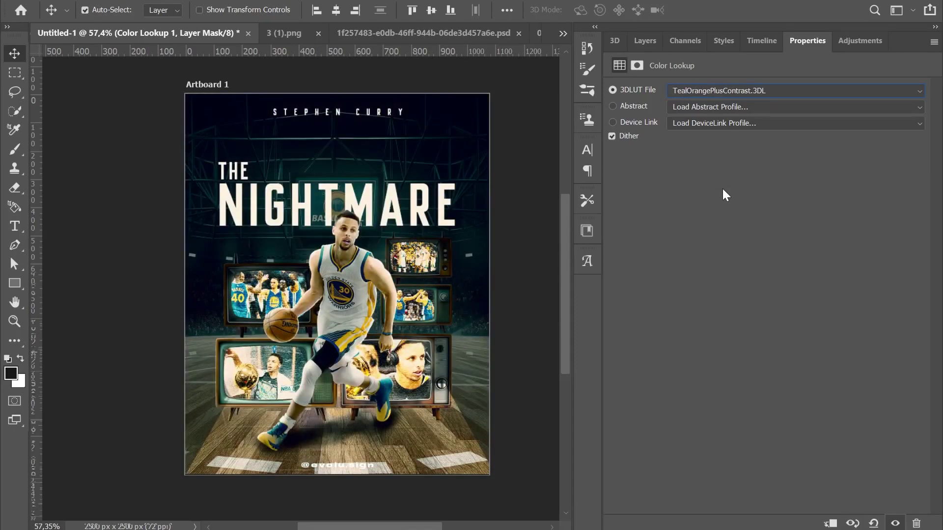
key("Down")
Step: Preview more grades like NightFromDay.CUBE, Crisp_Warm.look and 2Strip.look
key("Up")
key("Up")
key("Up")
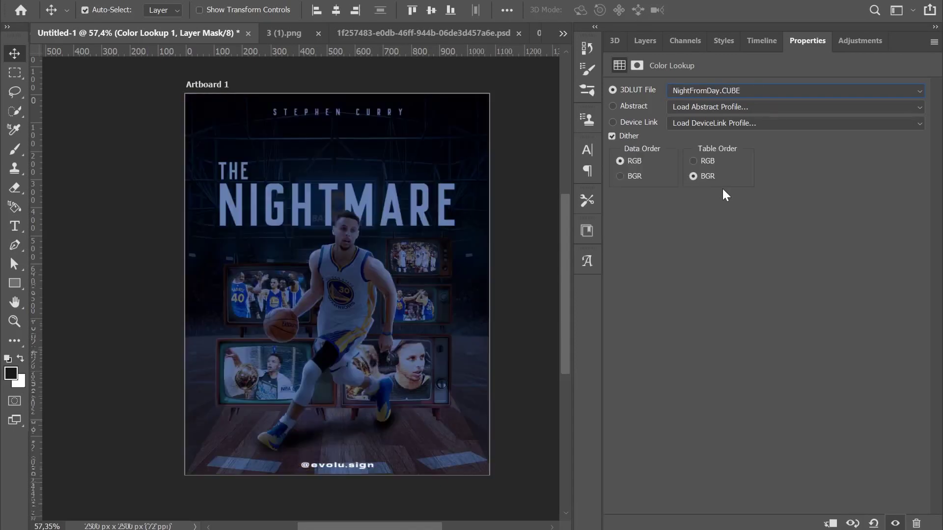
key("Down")
key("Down")
key("Up")
key("Up")
key("Up")
key("Up")
key("Up")
key("Up")
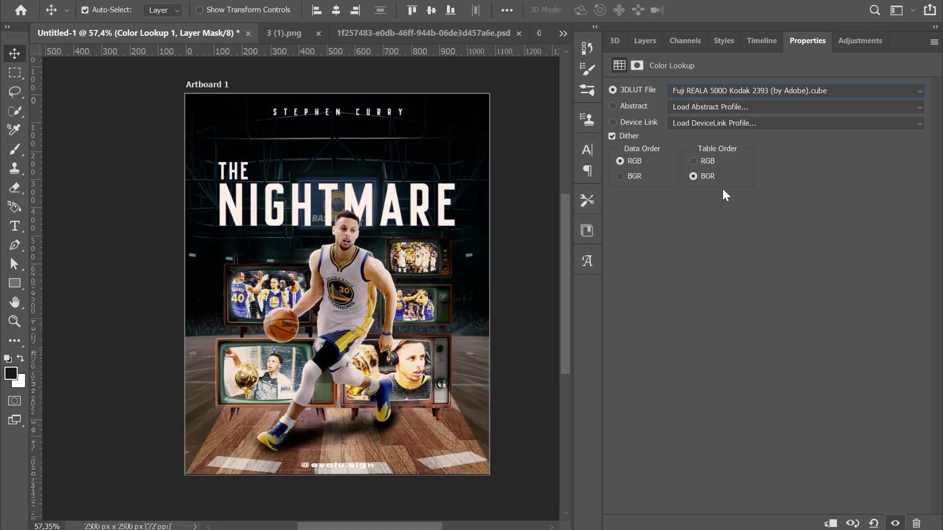
key("Up")
key("Up")
key("Up")
key("Down")
key("Up")
key("Up")
key("Up")
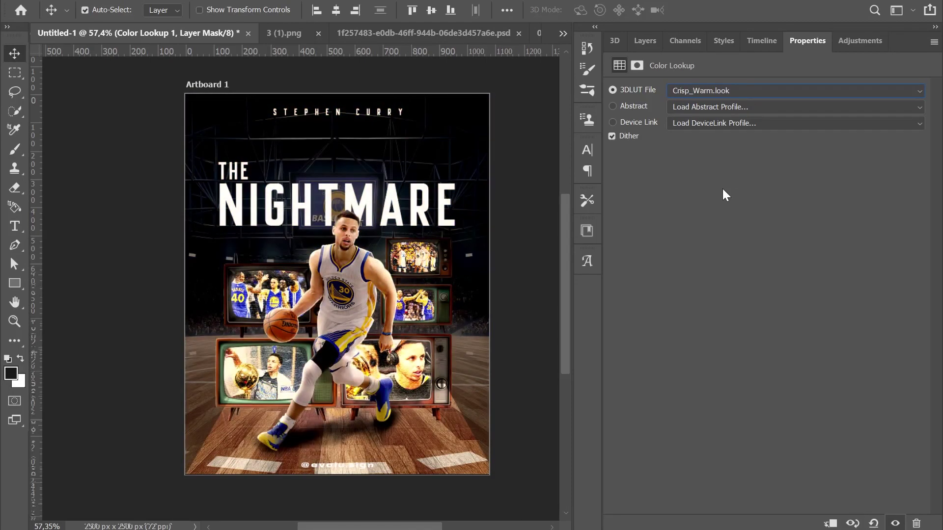
key("Up")
key("Up")
key("Up")
key("Up")
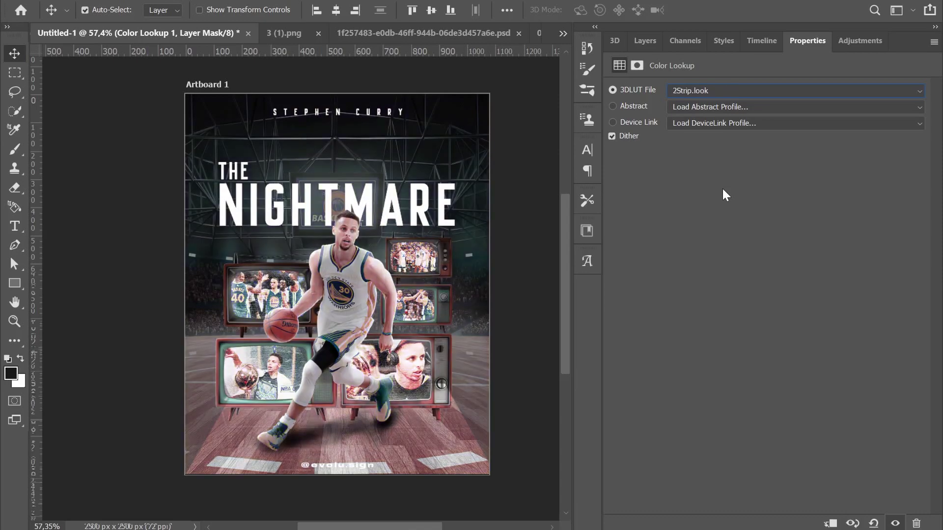
key("Up")
Step: Compare Bleach Bypass, LateSunset and Kodak 5218 grades, settling on TealOrangePlusContrast.3DL
key("Escape")
left_click(803, 96)
key("Escape")
left_click(802, 96)
key("Down")
key("Down")
key("Down")
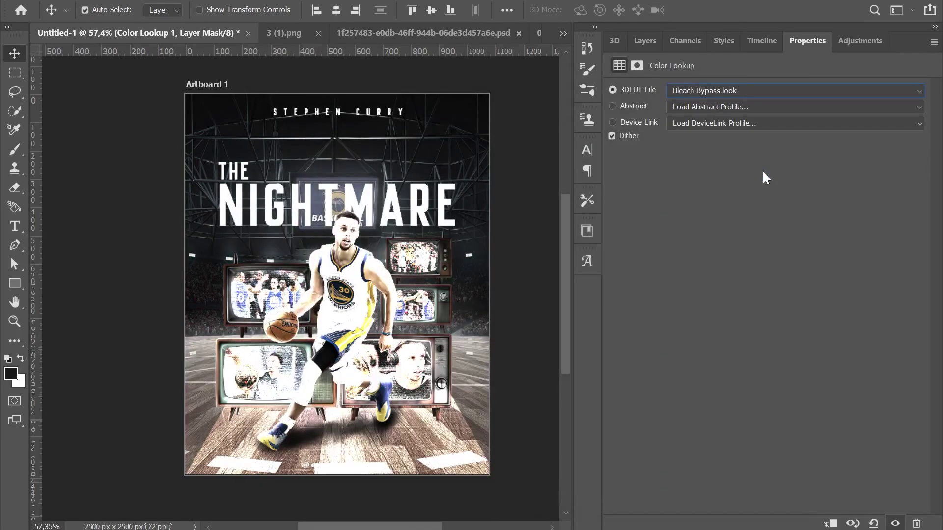
key("Down")
key("Down")
key("Down")
key("Down")
key("Down")
key("Down")
key("Down")
key("Down")
key("Down")
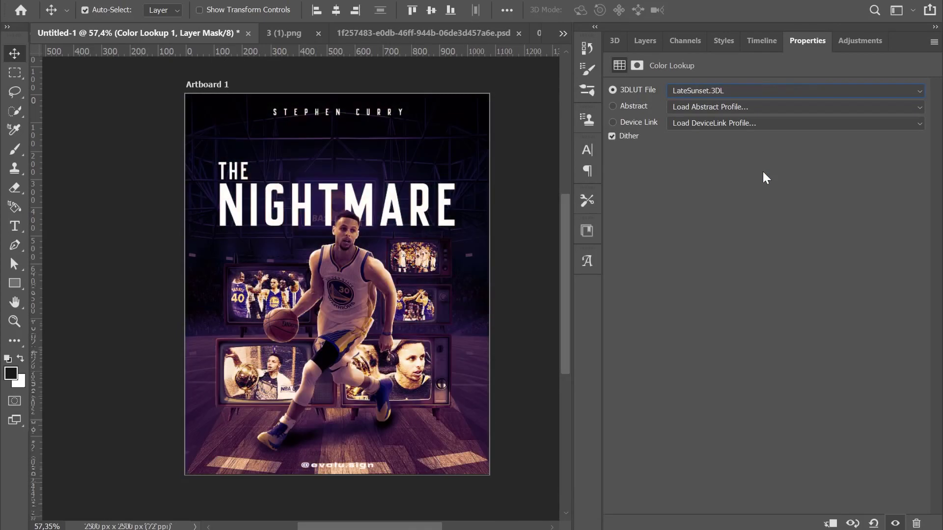
key("Down")
key("Down")
key("Down")
key("Down")
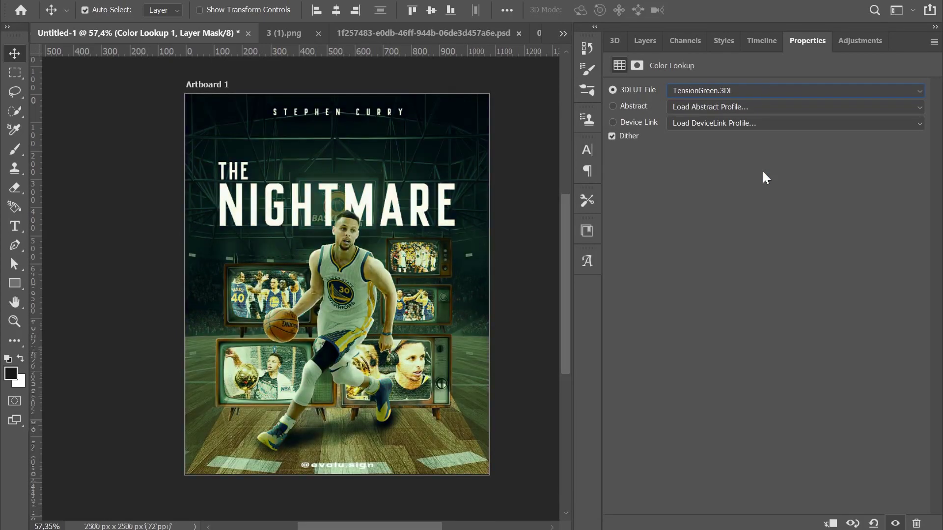
key("Up")
key("Up")
key("Up")
key("Up")
key("Up")
key("Down")
key("Down")
key("Down")
key("Down")
key("Down")
key("Down")
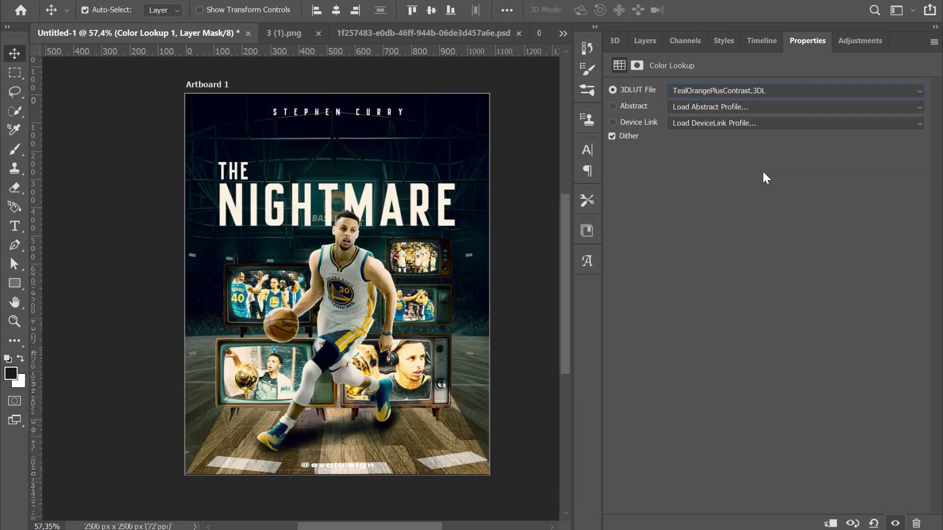
Step: Select the THE title text and start Free Transform on it
left_click(644, 40)
scroll(362, 269, "up", 3)
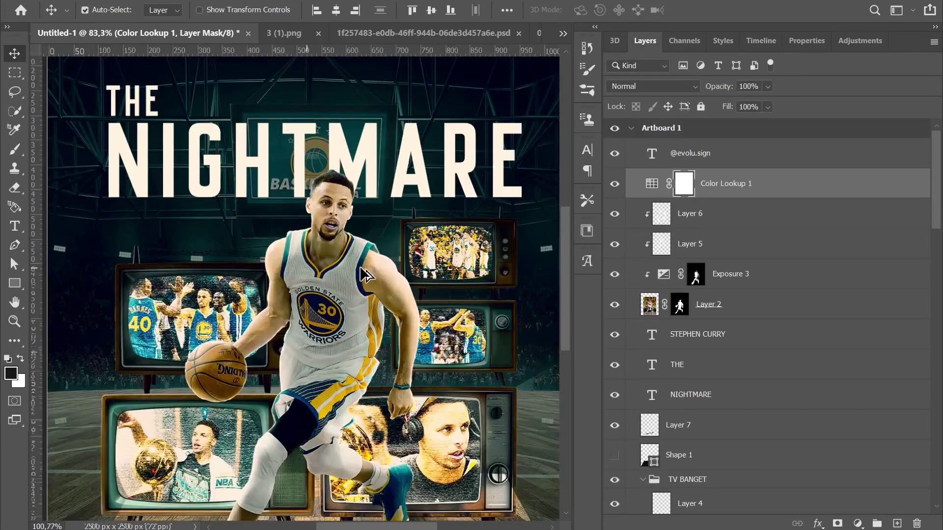
scroll(362, 269, "up", 3)
scroll(362, 269, "down", 3)
scroll(362, 270, "down", 2)
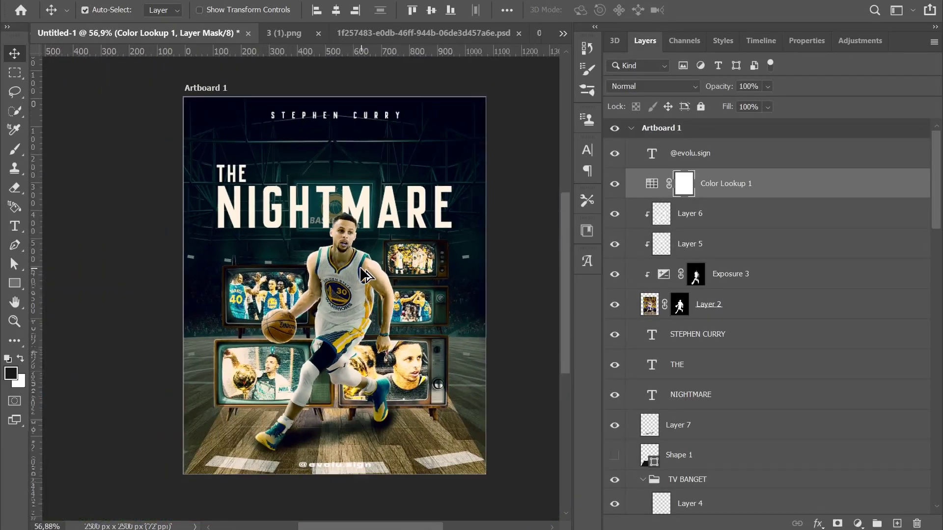
left_click(242, 176)
key("ctrl+t")
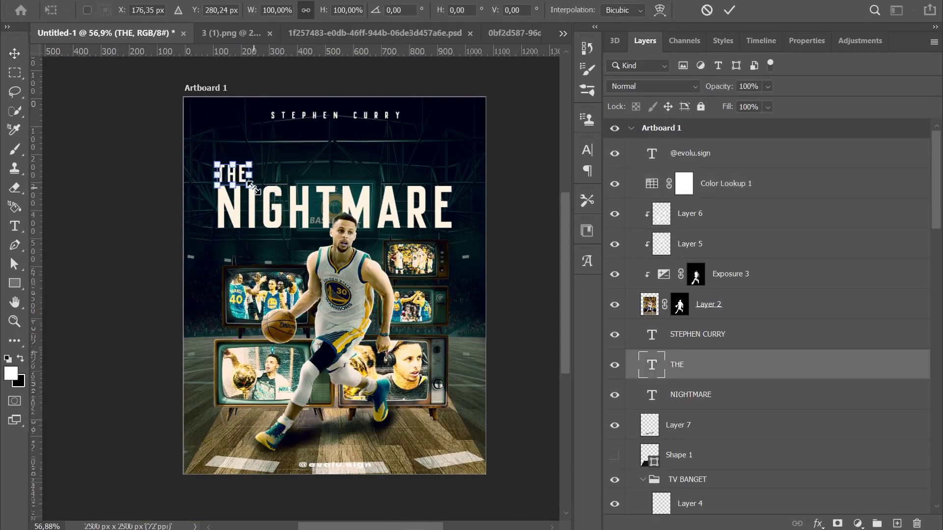
Step: Shrink THE slightly and place a new DEFENDERS text box above NIGHTMARE
left_click_drag(252, 188, 248, 185)
key("Return")
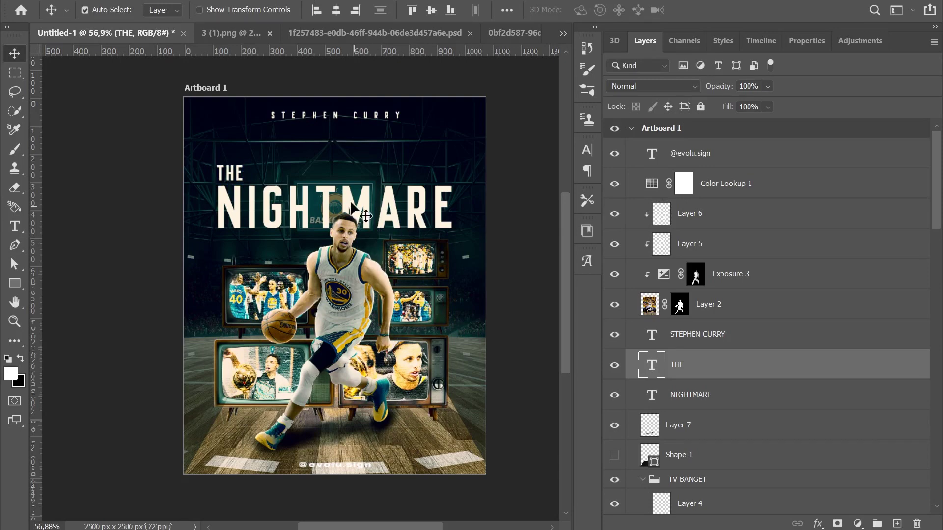
key("t")
left_click(330, 173)
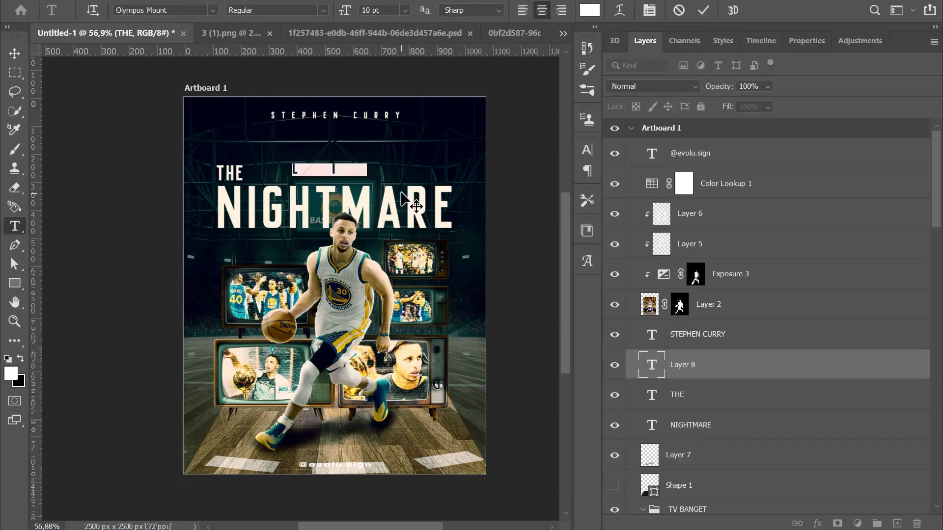
key("BackSpace")
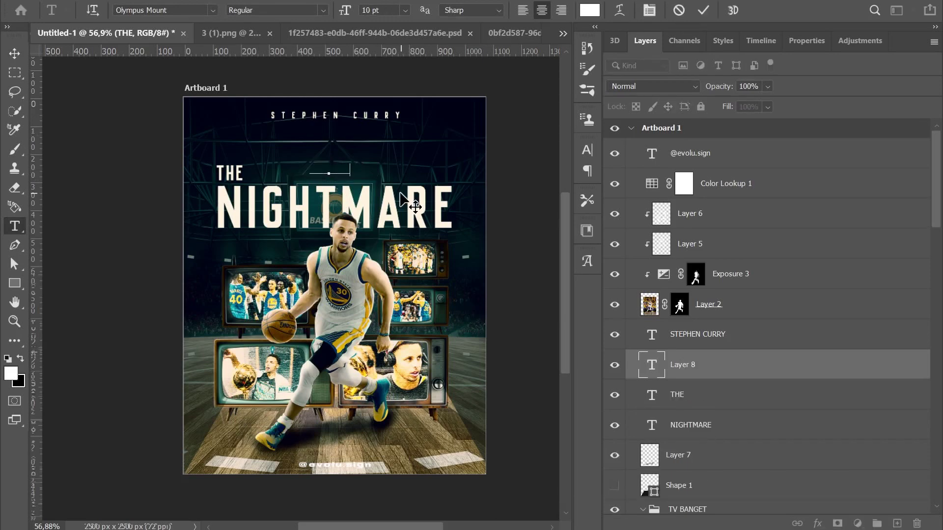
key("ctrl+z")
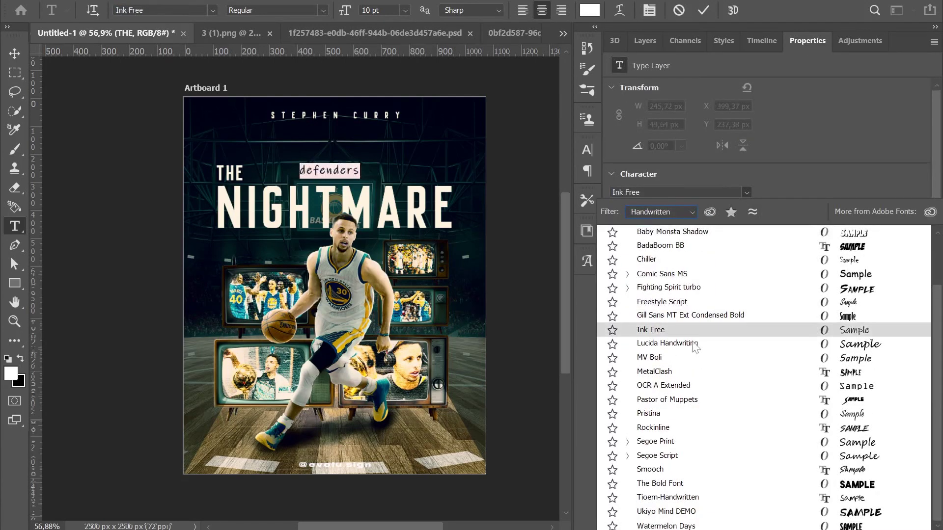
Step: Filter to handwritten fonts and set DEFENDERS in Ukiyo Mind DEMO
left_click(661, 212)
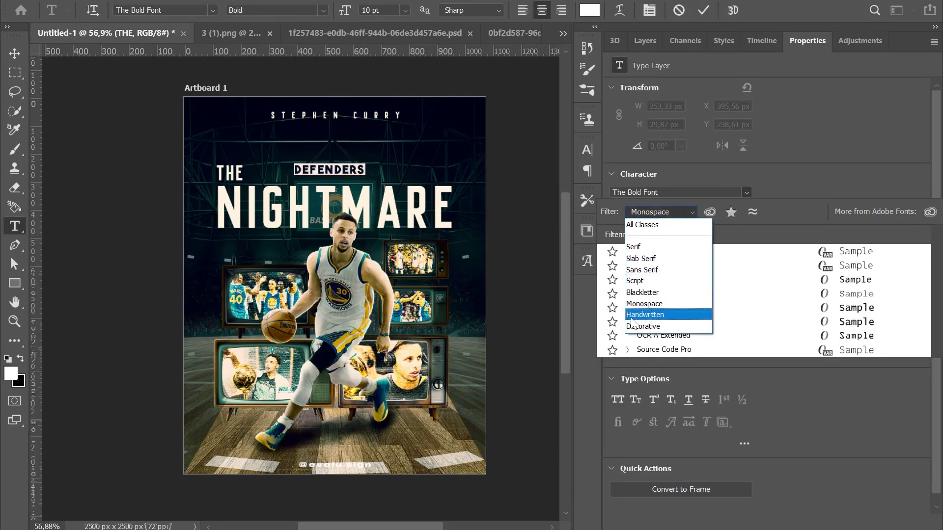
left_click(653, 311)
left_click(746, 192)
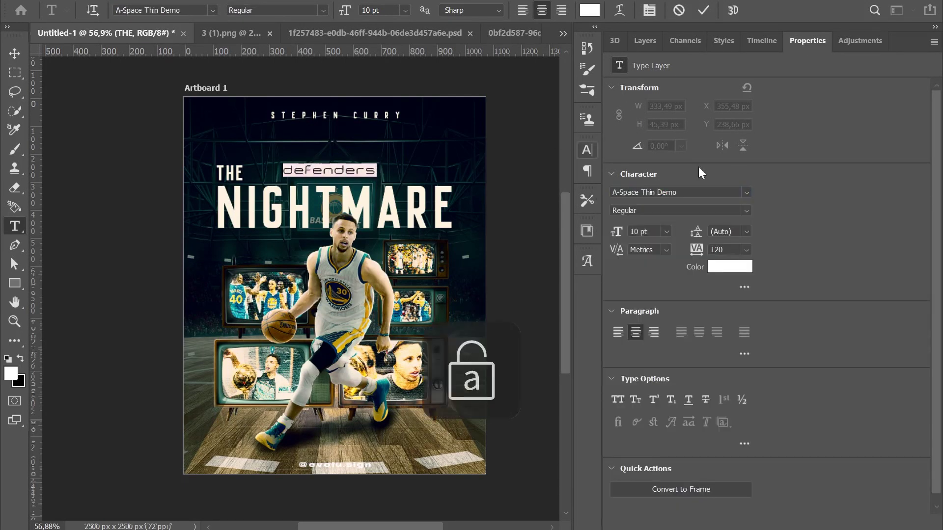
left_click(750, 193)
key("Down")
key("Down")
key("Down")
key("Down")
key("Down")
key("Down")
key("Down")
key("Down")
key("Down")
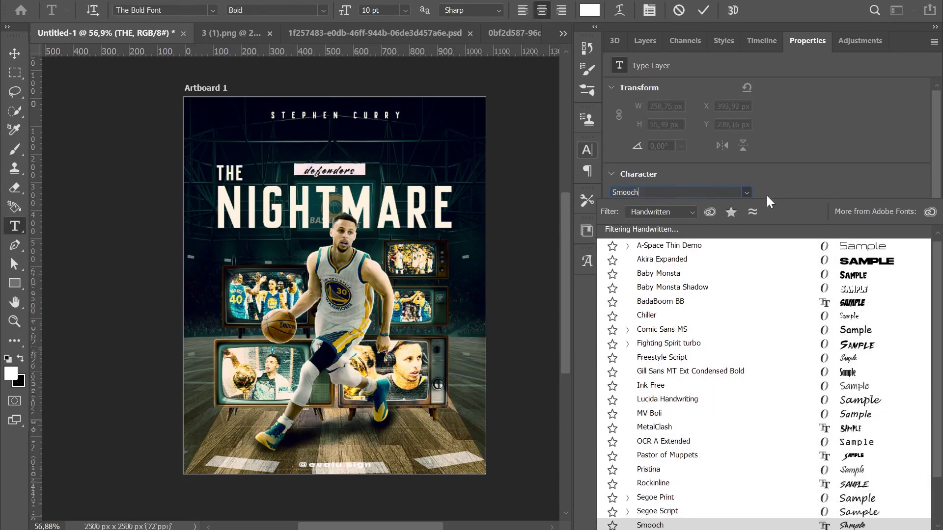
key("Down")
key("Down")
key("Down")
key("Up")
key("Down")
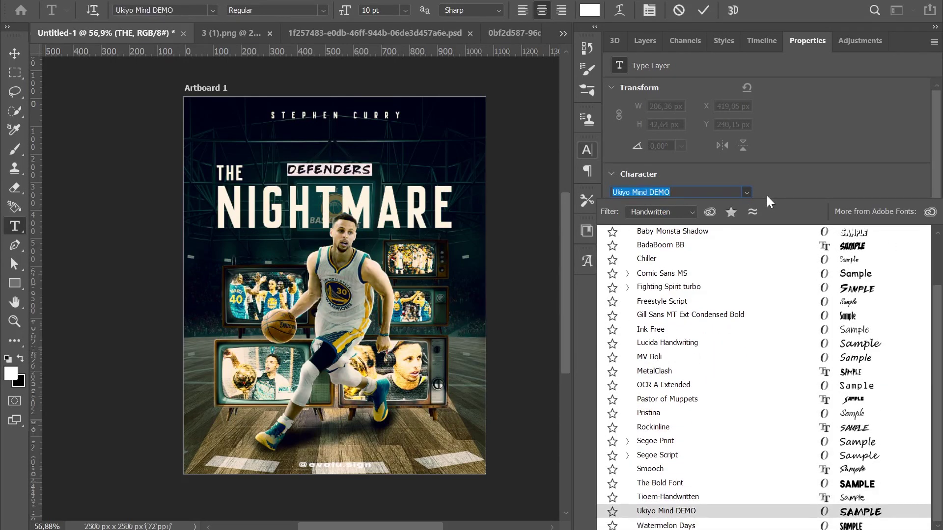
key("Return")
Step: Colour DEFENDERS yellow, then shrink it and place it beside THE
left_click(783, 297)
mouse_move(756, 299)
left_mouse_down()
mouse_move(761, 330)
mouse_move(761, 301)
left_mouse_up()
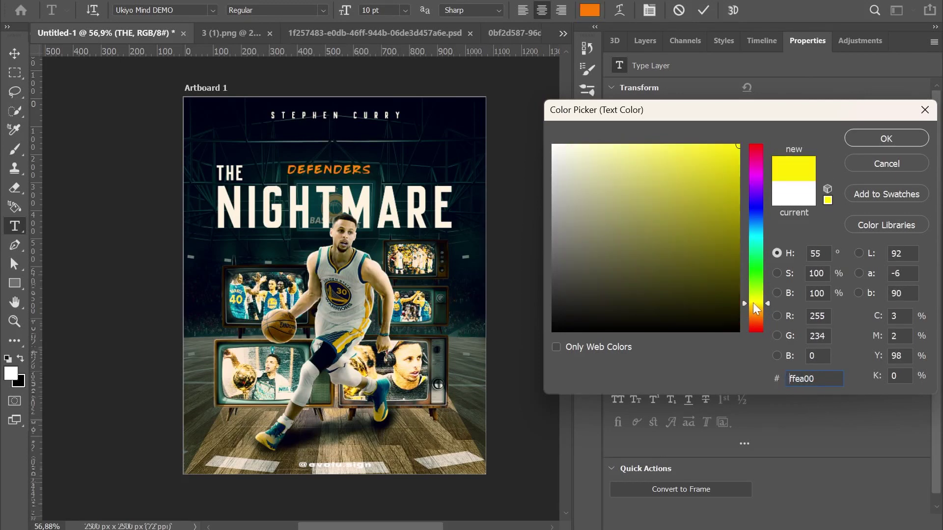
left_click(886, 138)
left_click_drag(386, 169, 344, 182)
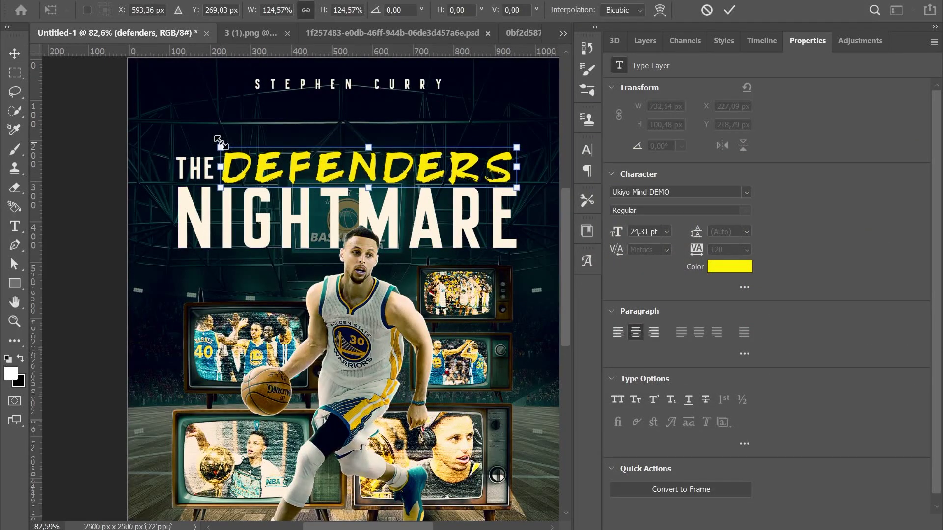
key("Return")
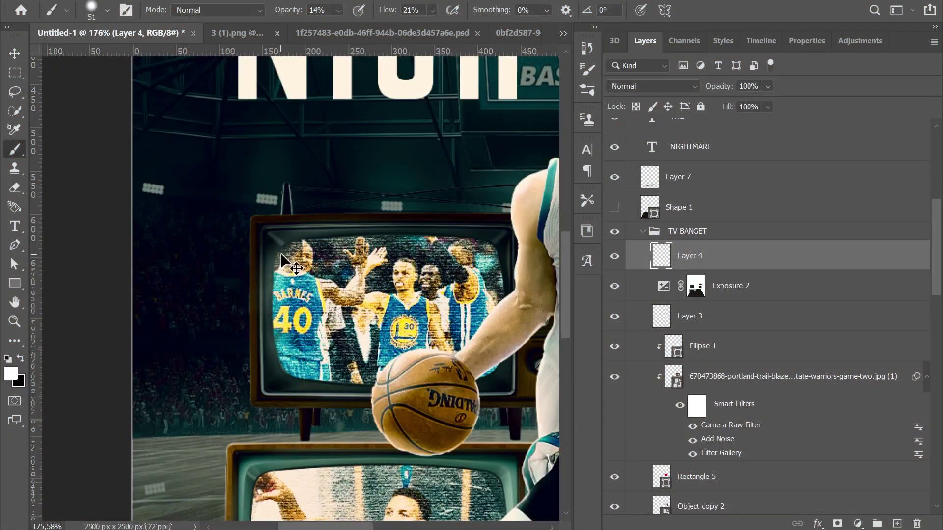
Step: On Layer 4, paint soft white glow along the upper-left TV screen's edge and the other TV screens
mouse_move(277, 236)
left_mouse_down()
mouse_move(280, 389)
mouse_move(491, 374)
mouse_move(496, 240)
mouse_move(341, 221)
left_mouse_up()
scroll(341, 221, "down", 5)
mouse_move(265, 275)
left_mouse_down()
mouse_move(260, 442)
mouse_move(326, 430)
mouse_move(519, 344)
mouse_move(472, 268)
mouse_move(295, 263)
mouse_move(249, 362)
mouse_move(423, 433)
left_mouse_up()
scroll(295, 433, "right", 8)
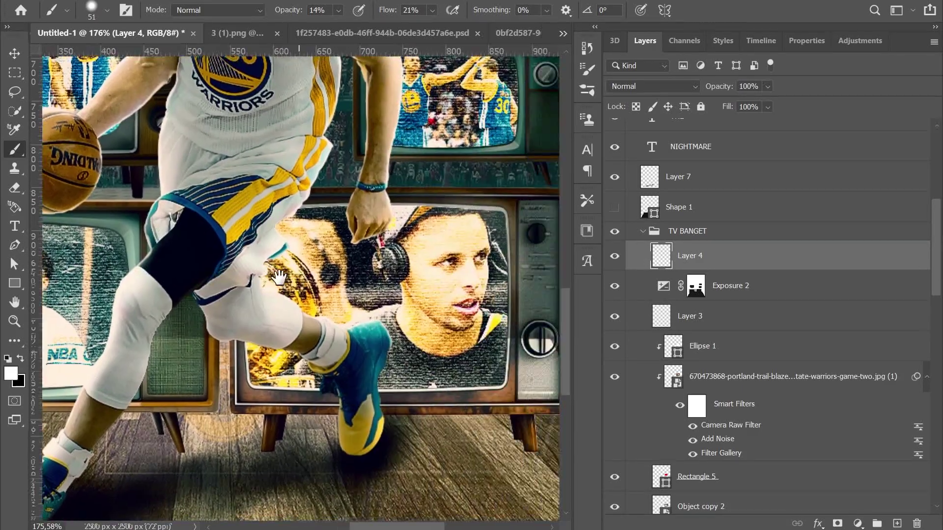
mouse_move(275, 393)
left_mouse_down()
mouse_move(266, 470)
mouse_move(388, 474)
mouse_move(521, 457)
mouse_move(524, 324)
mouse_move(387, 292)
left_mouse_up()
scroll(393, 304, "down", 2)
scroll(393, 304, "right", 2)
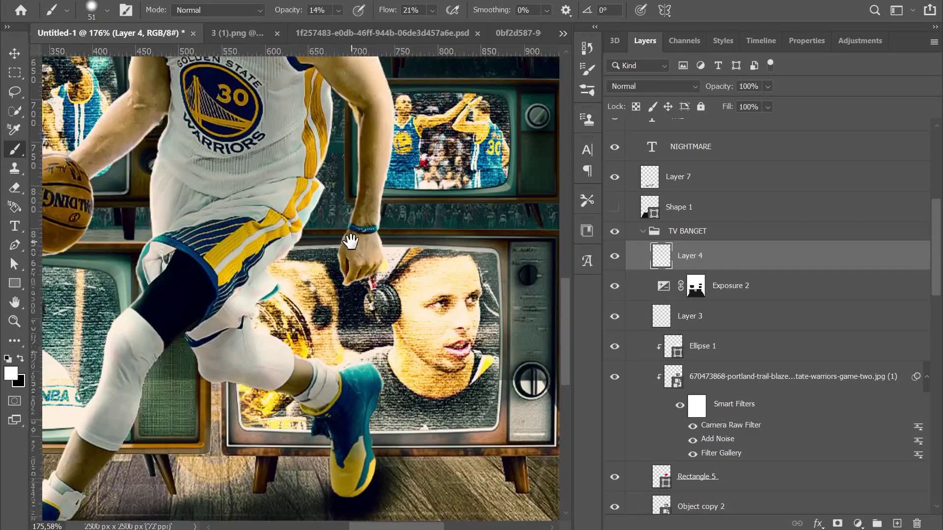
scroll(398, 314, "up", 5)
Step: Brighten the middle TV screen's edges, then erase the excess glow below the upper-left screen
mouse_move(404, 331)
left_mouse_down()
mouse_move(506, 314)
mouse_move(491, 226)
mouse_move(374, 236)
mouse_move(370, 222)
mouse_move(357, 302)
mouse_move(510, 309)
mouse_move(397, 212)
mouse_move(511, 261)
left_mouse_up()
scroll(370, 222, "up", 5)
scroll(517, 228, "down", 2)
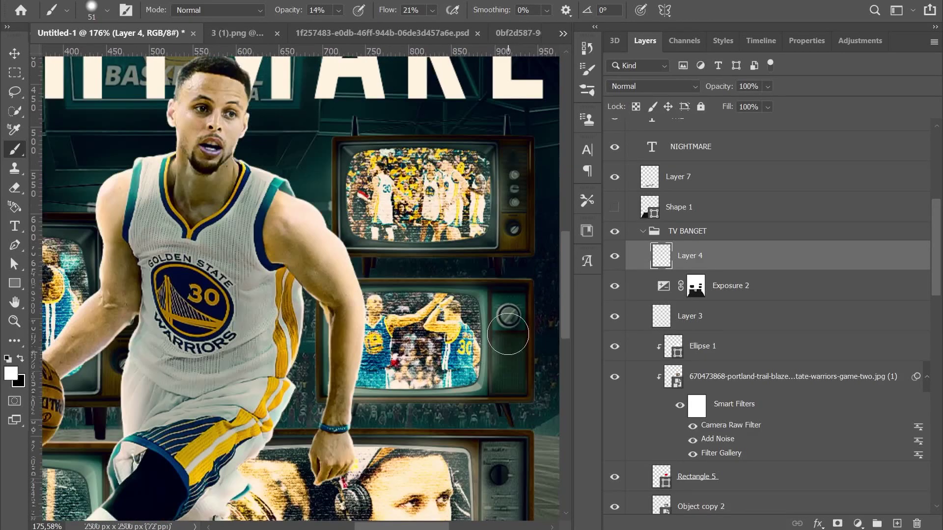
scroll(492, 245, "down", 5)
scroll(442, 275, "down", 5)
scroll(350, 332, "left", 10)
scroll(350, 332, "up", 6)
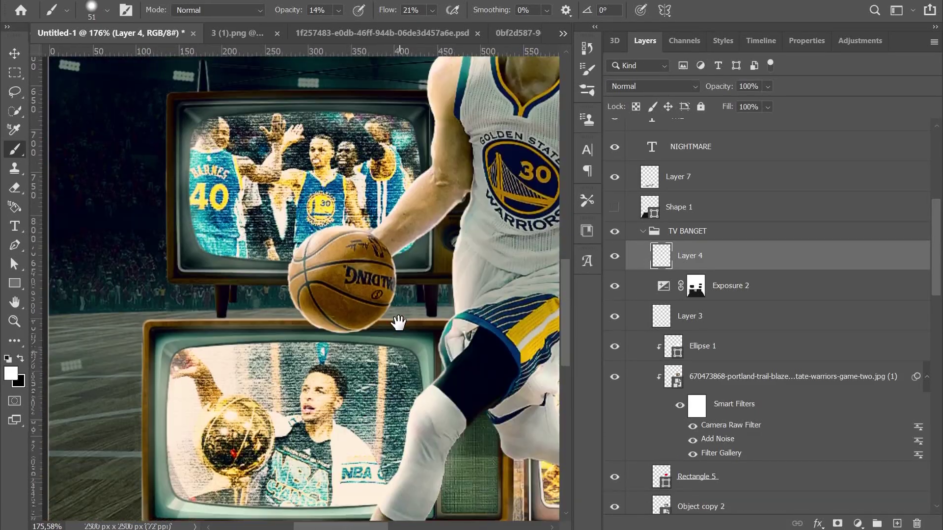
key("e")
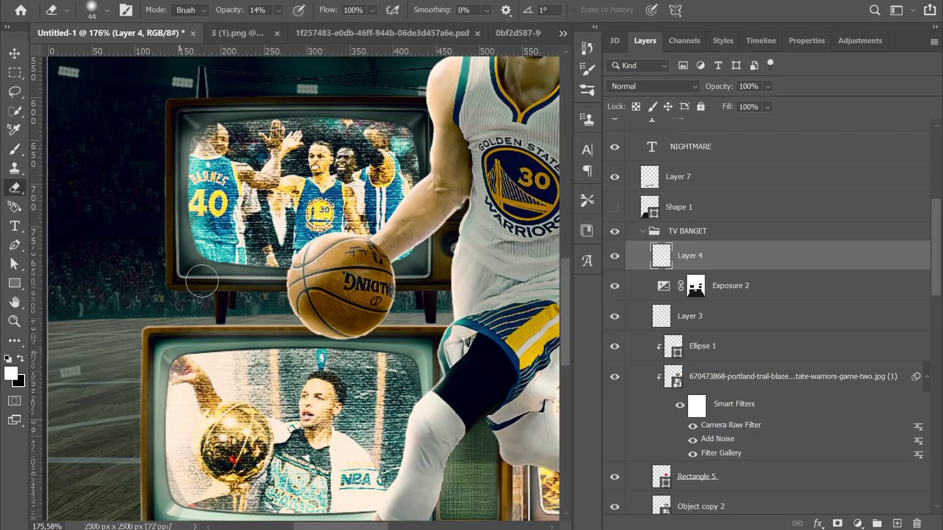
left_click_drag(201, 281, 442, 269)
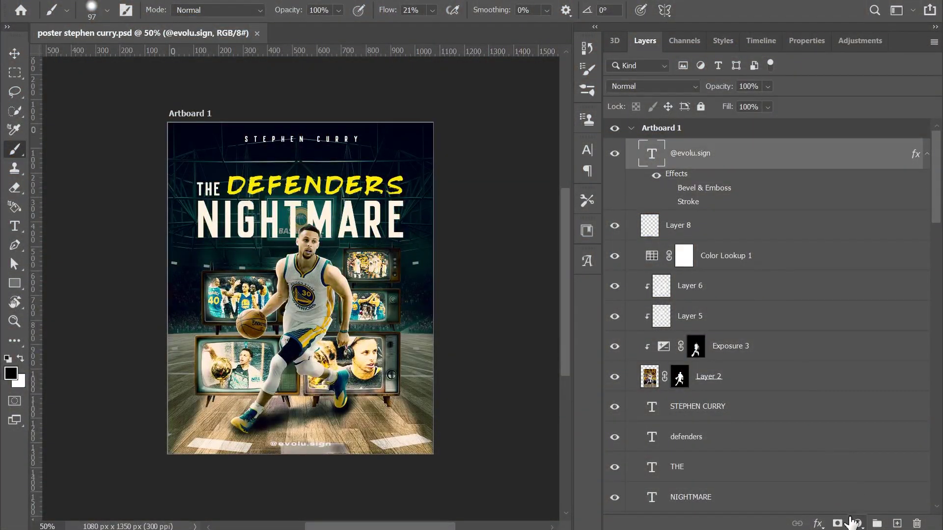
Step: Add a black Solid Color fill layer on top of the poster
left_click(857, 524)
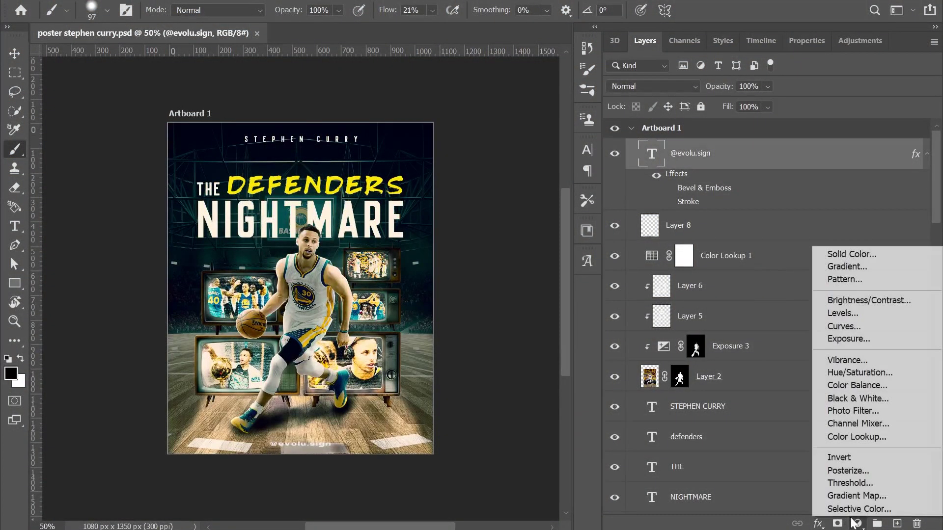
left_click(865, 254)
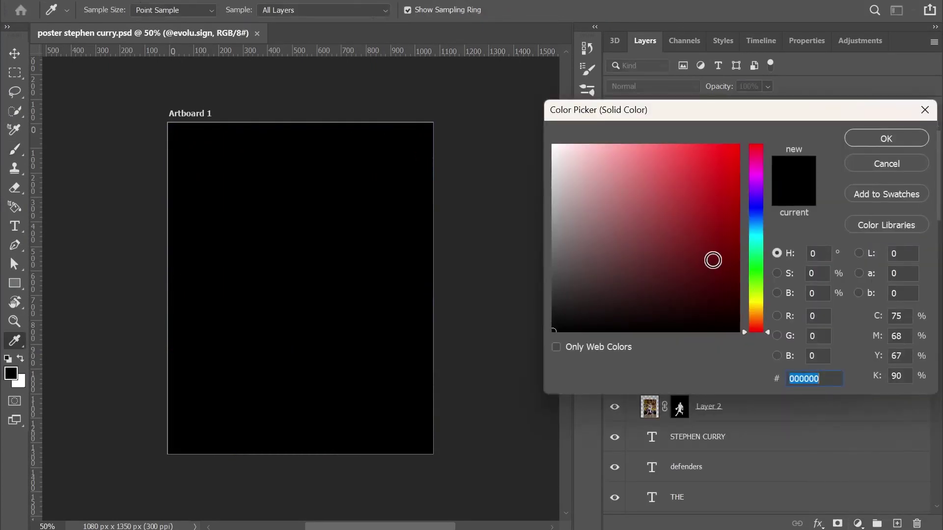
key("Return")
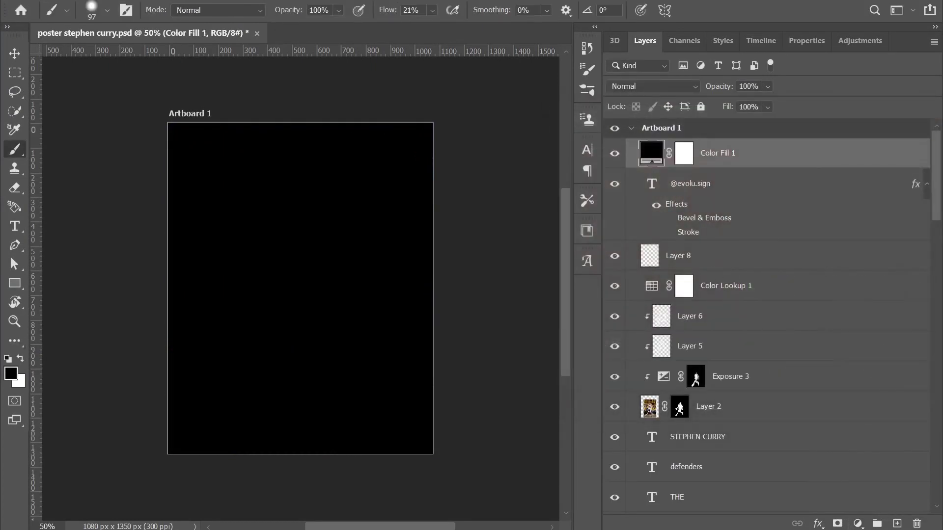
Step: Apply Filter > Render > Lighting Effects, converting the fill layer to a smart object
key("alt+t")
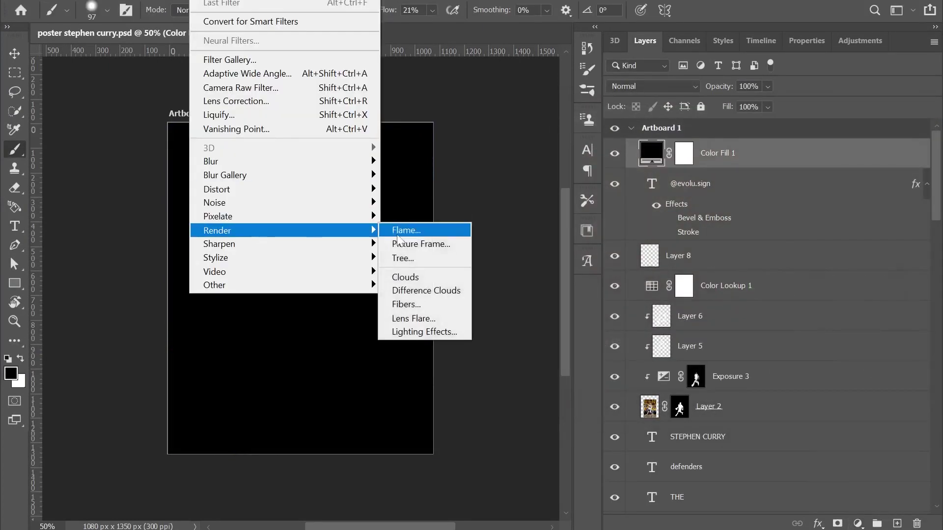
left_click(425, 332)
left_click(493, 211)
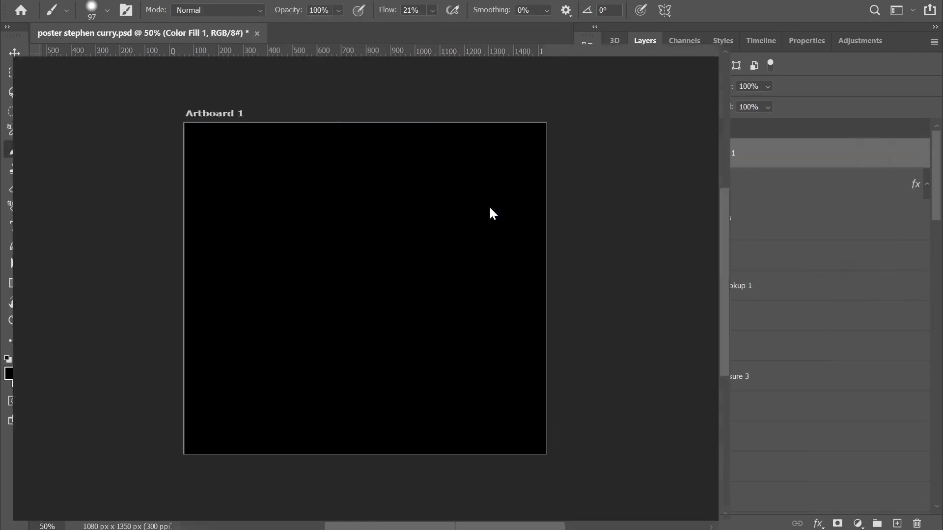
left_click(494, 220)
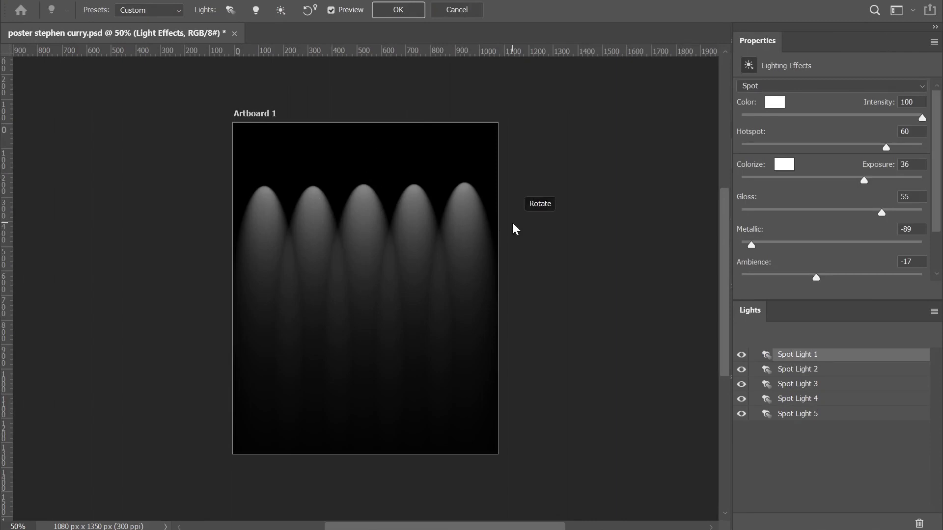
Step: Set the spot lights to Metallic -59, Gloss 79 and Exposure 52, and apply
mouse_move(752, 246)
left_mouse_down()
mouse_move(799, 246)
mouse_move(737, 248)
mouse_move(779, 253)
left_mouse_up()
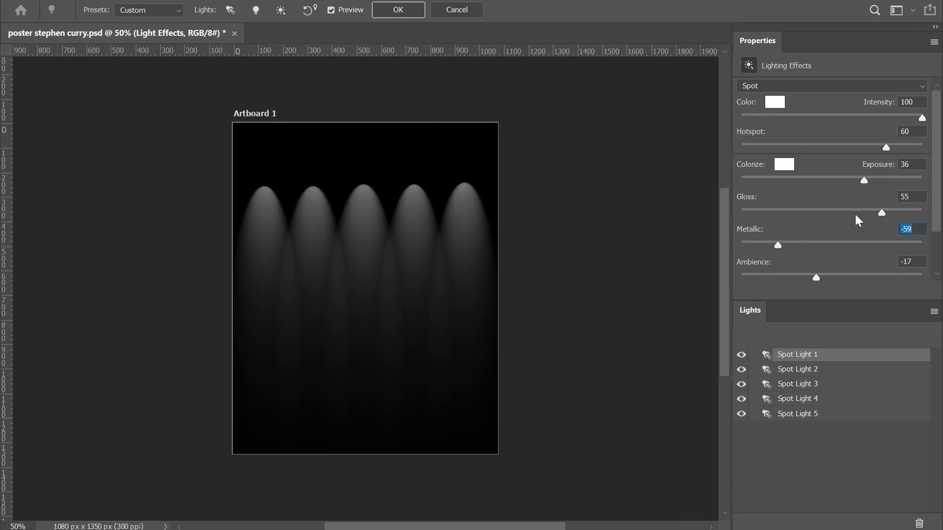
mouse_move(882, 210)
left_mouse_down()
mouse_move(849, 216)
mouse_move(888, 211)
left_mouse_up()
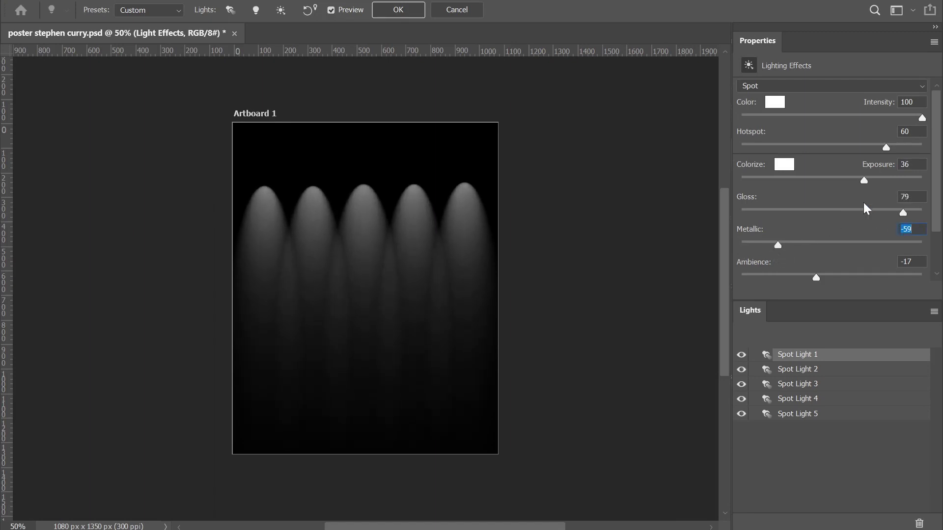
mouse_move(864, 180)
left_mouse_down()
mouse_move(853, 180)
mouse_move(879, 182)
left_mouse_up()
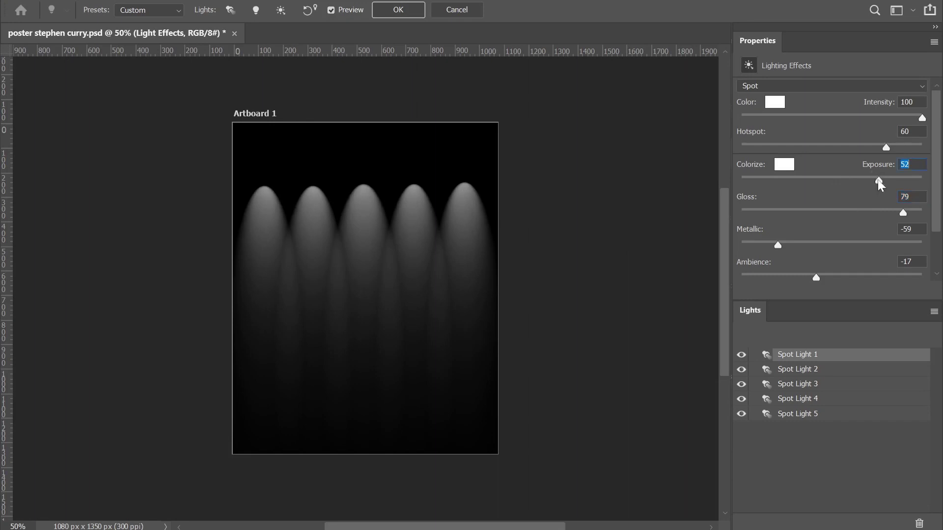
left_click(404, 9)
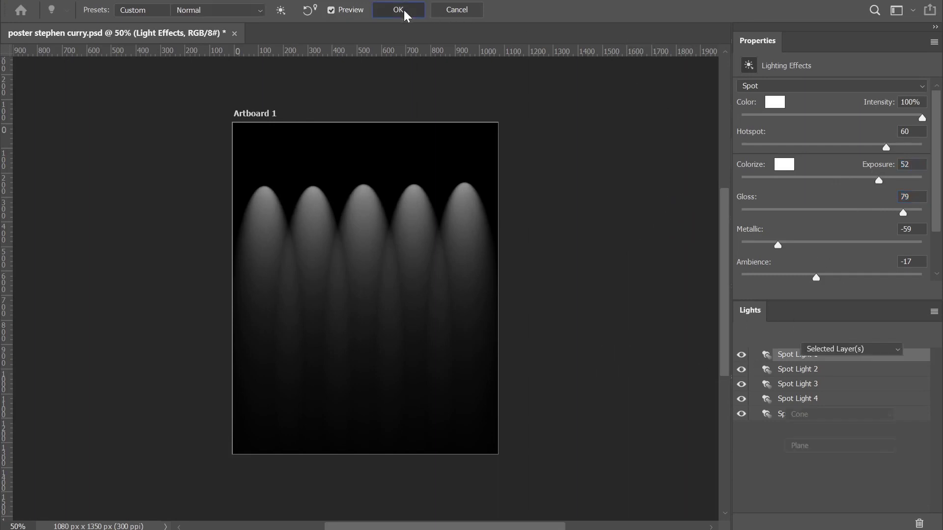
Step: Change Color Fill 1's blend mode to Screen
left_click(656, 87)
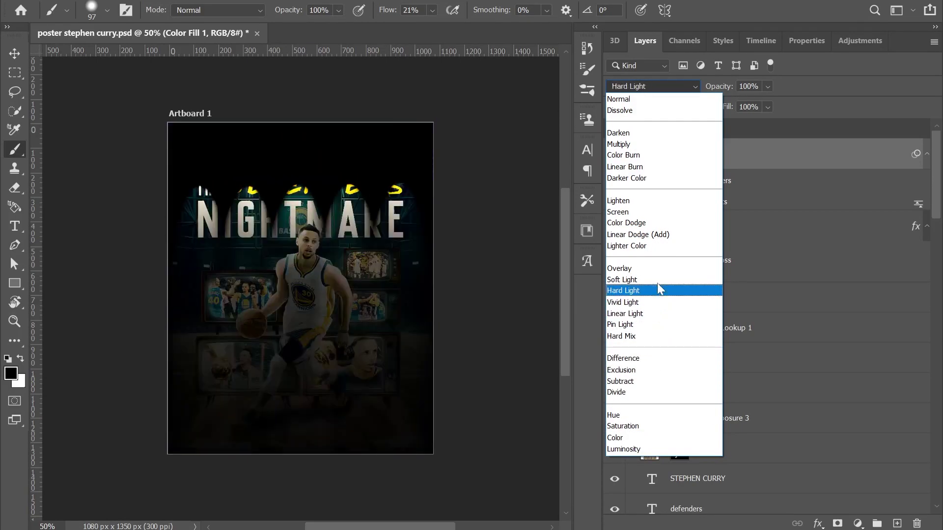
left_click(651, 212)
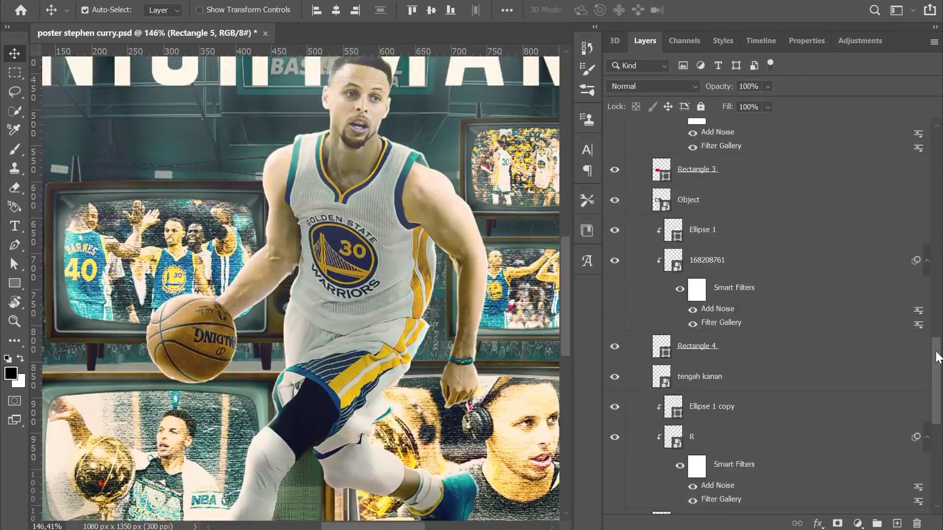
Step: Create Layer 9 above 'paling bawah kiri' and clip it to that photo
left_click_drag(936, 357, 936, 442)
left_click(722, 388)
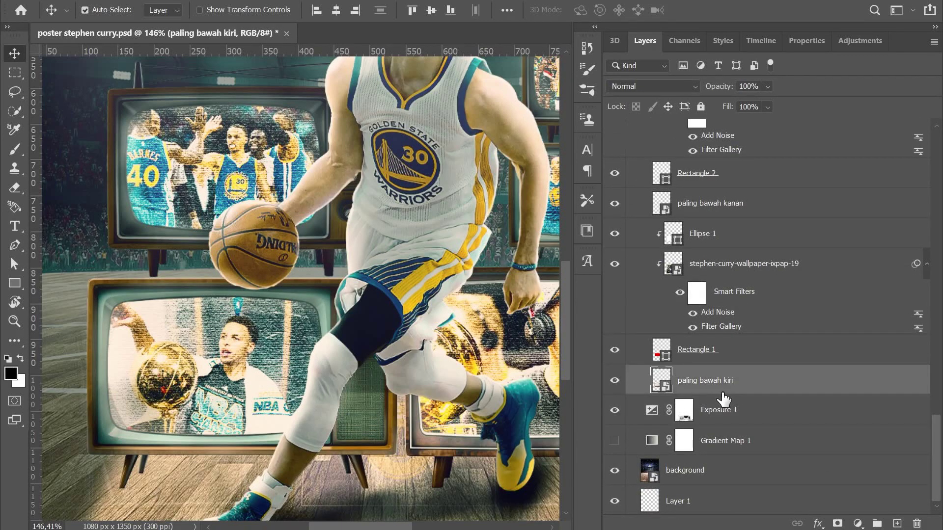
left_click(781, 203)
left_click(897, 524)
key("ctrl+0")
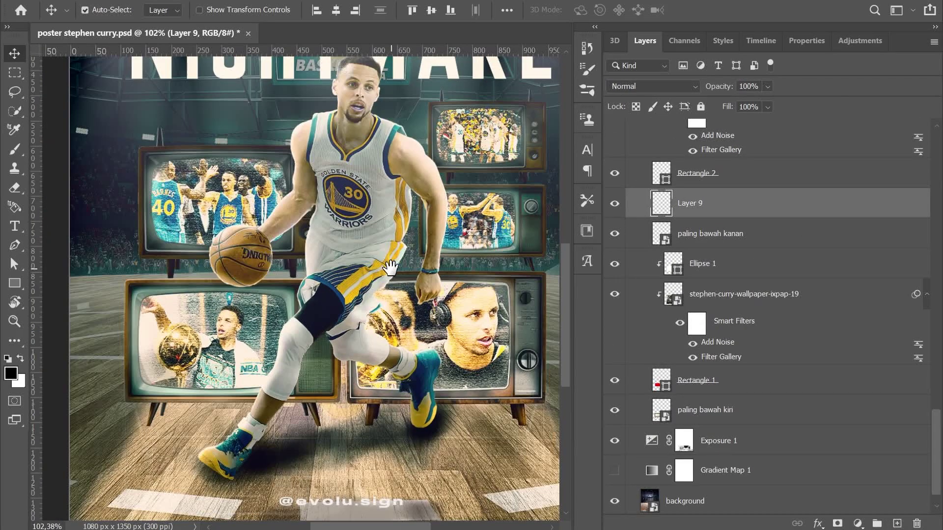
left_click_drag(740, 209, 710, 393)
key("b")
scroll(158, 269, "up", 5)
left_click(710, 393, "alt")
Step: Group the selected TV layers into Group 1, make it visible, and reposition Ellipse 1 in the stack
key("v")
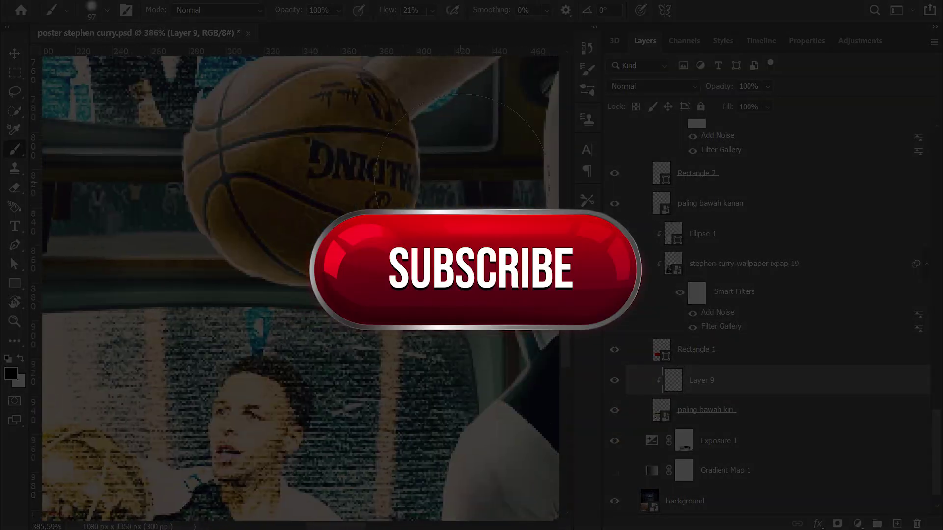
scroll(210, 204, "down", 5)
scroll(160, 273, "up", 3)
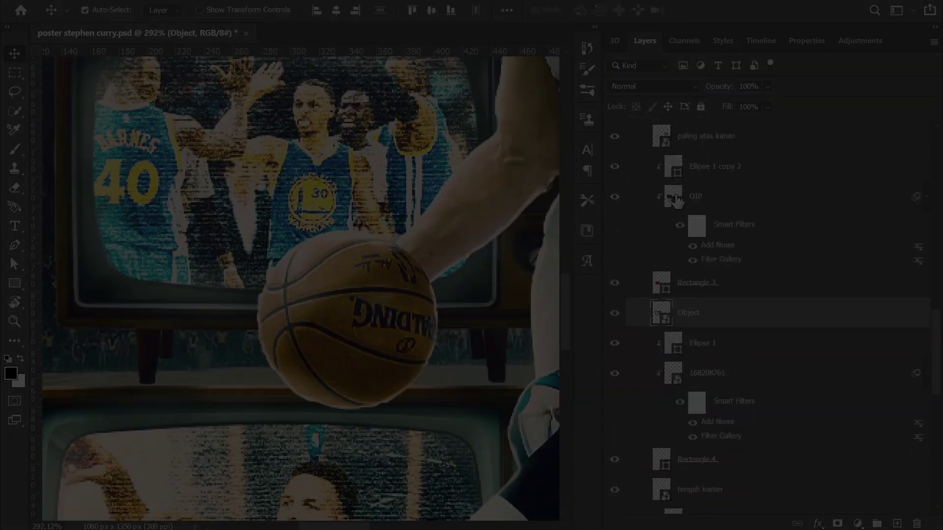
scroll(462, 185, "down", 3)
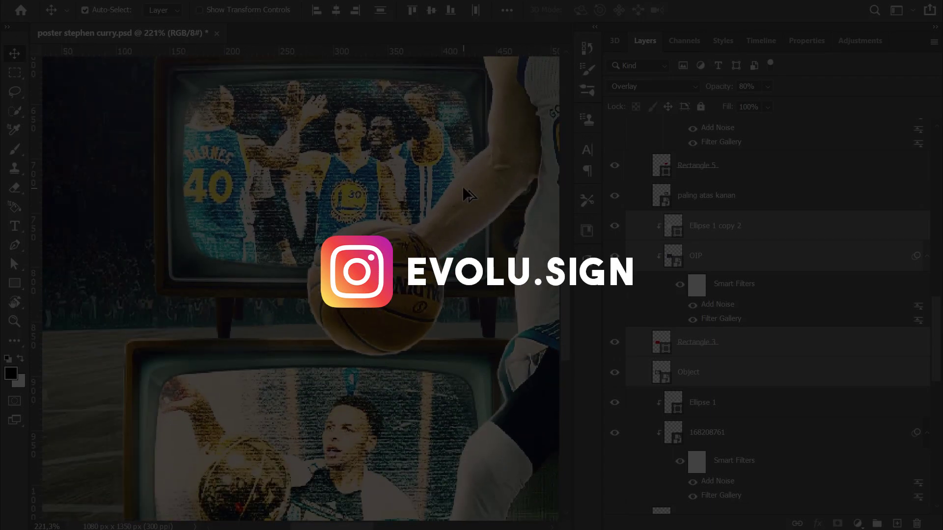
scroll(462, 185, "down", 2)
key("ctrl+g")
left_click(615, 220)
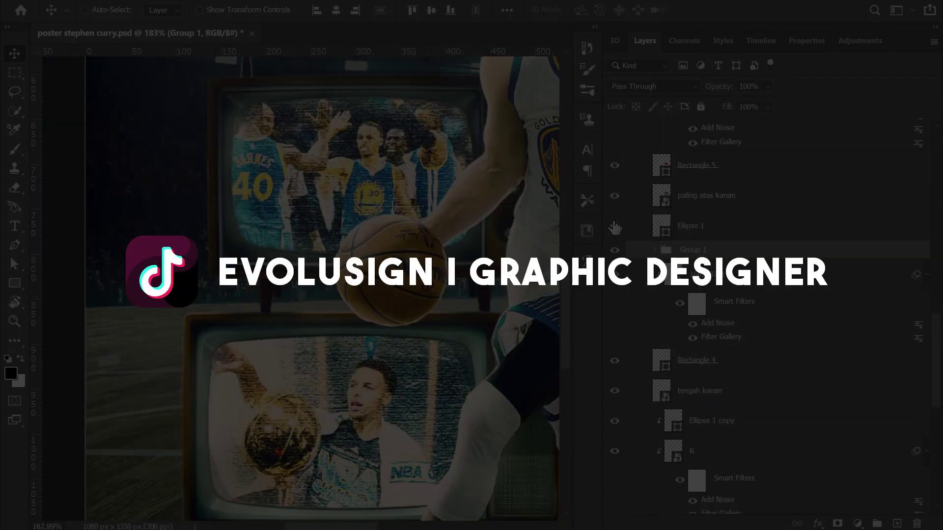
key("ctrl+0")
mouse_move(700, 244)
left_mouse_down()
mouse_move(686, 253)
mouse_move(836, 296)
left_mouse_up()
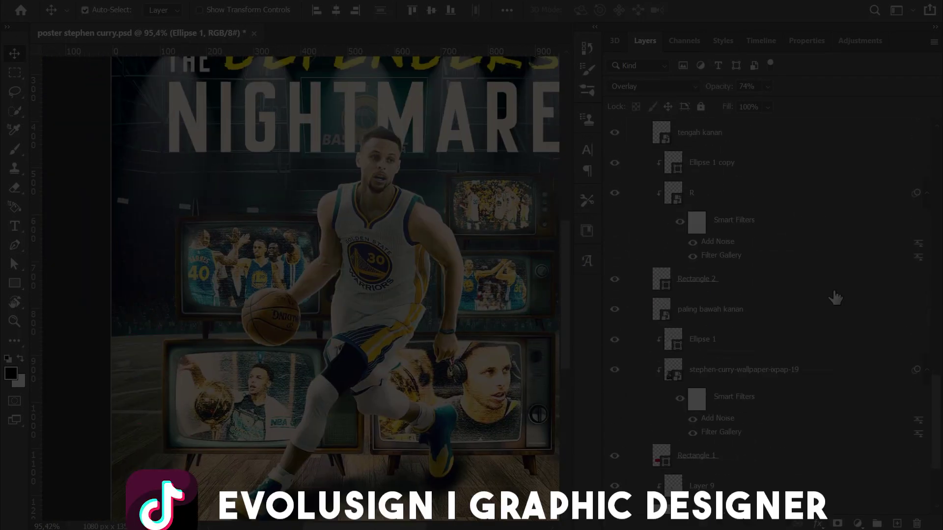
scroll(836, 297, "down", 2)
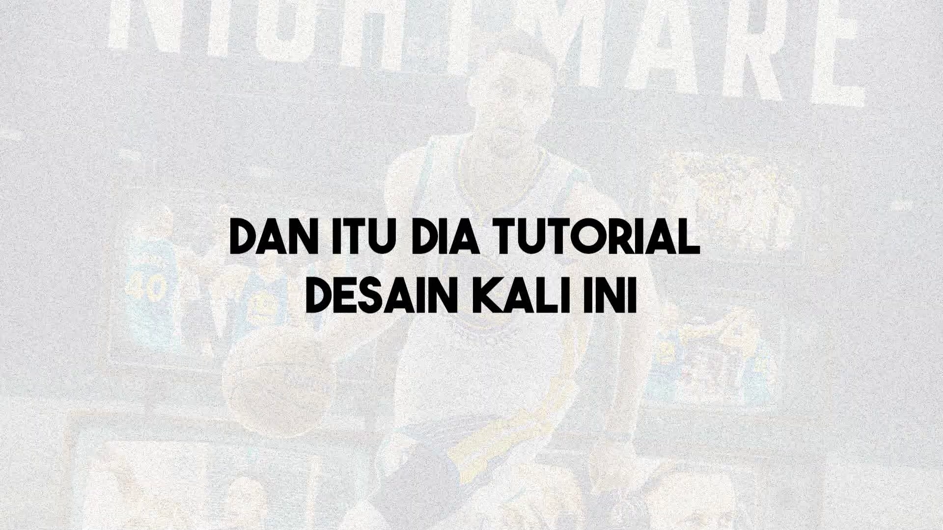